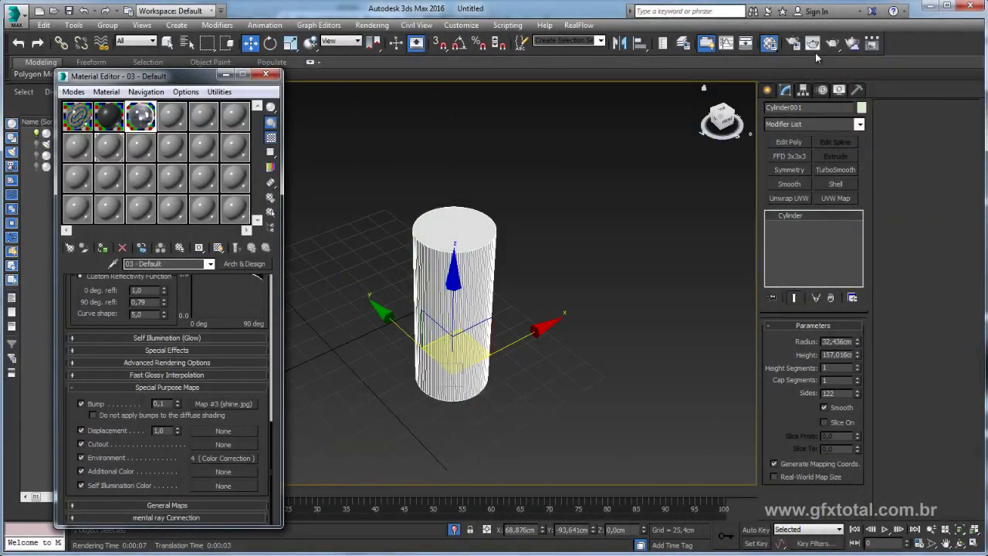
Step: Render the Perspective view of the metal cylinder against the room environment
left_click(814, 46)
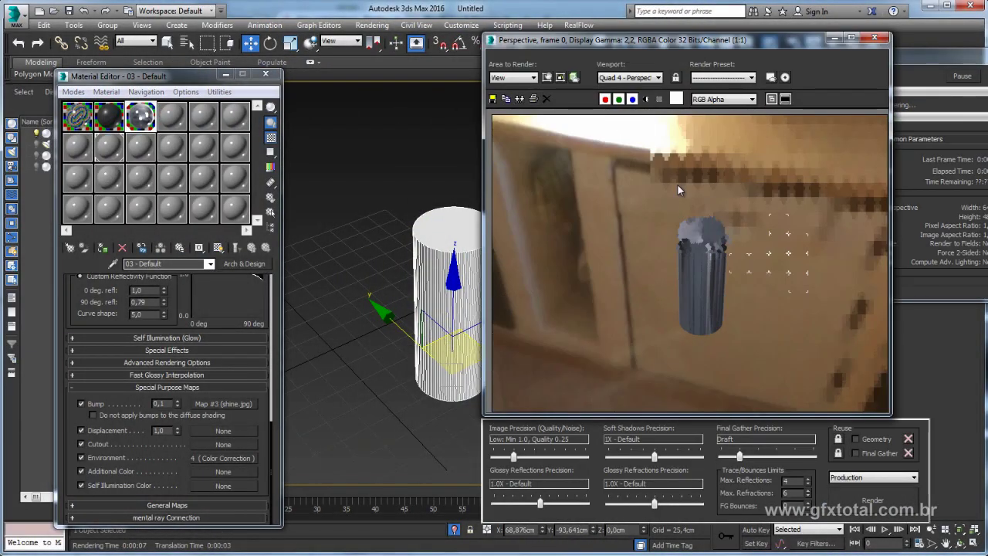
Step: Close the render and pan the view to make room beside the cylinder
left_click(875, 37)
scroll(476, 267, "up", 3)
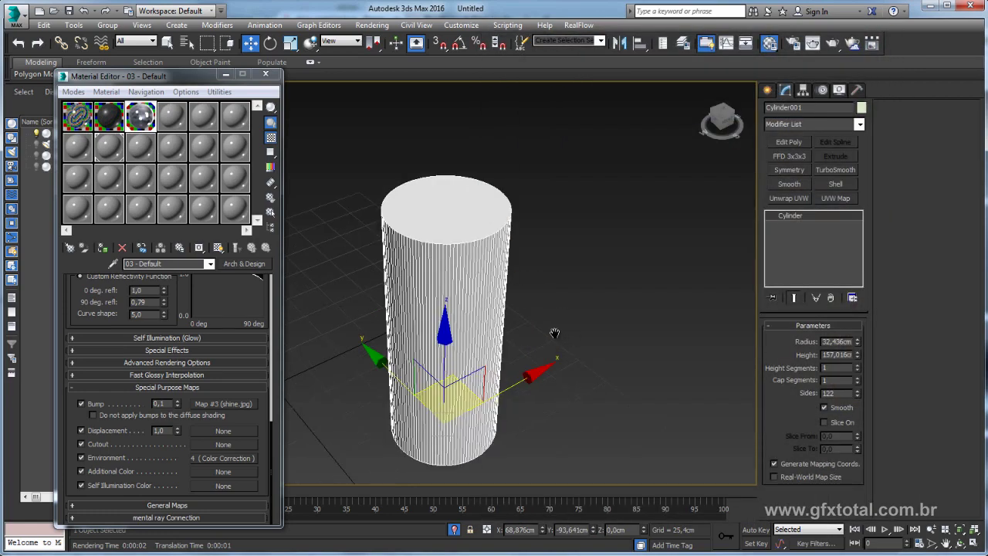
mouse_move(554, 333)
middle_mouse_down()
mouse_move(480, 302)
mouse_move(451, 302)
mouse_move(403, 182)
middle_mouse_up()
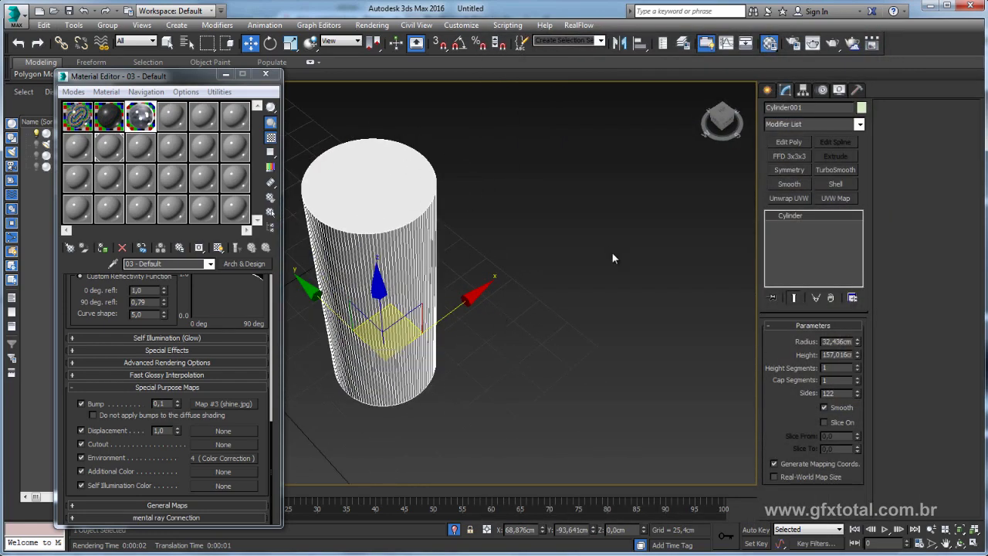
middle_click_drag(613, 259, 567, 271)
Step: Draw a flat cylinder disc, about 99 cm radius, beside the tall cylinder
left_click(767, 90)
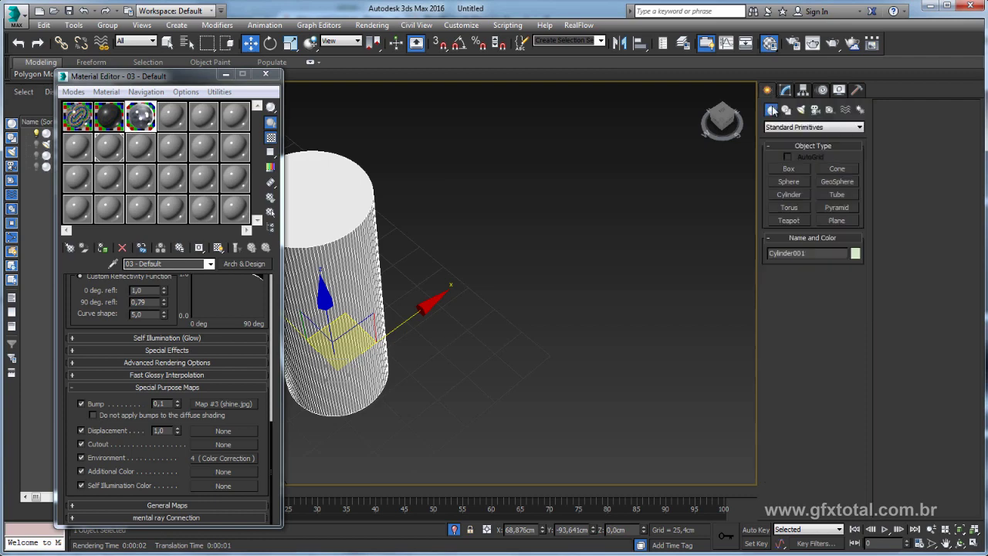
left_click(835, 223)
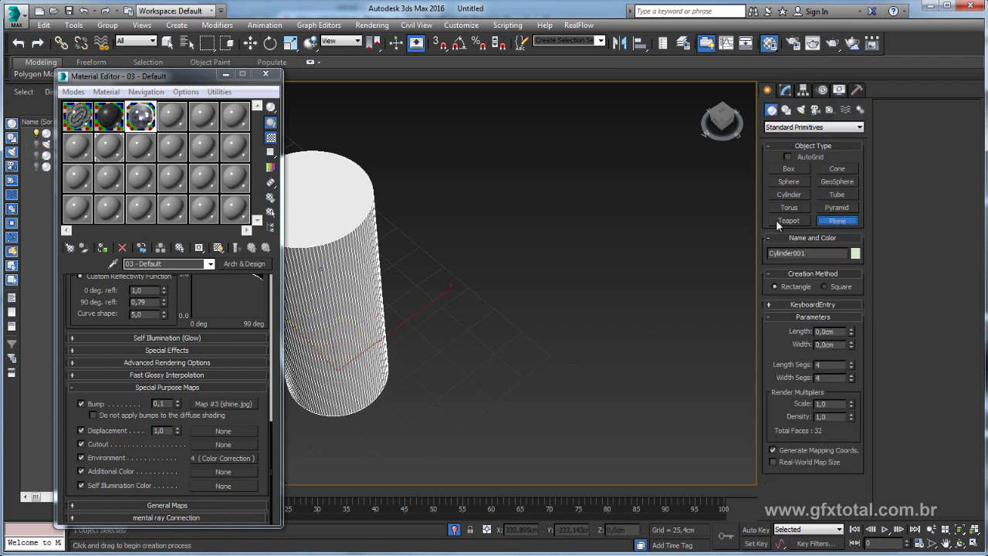
left_click(801, 194)
left_click_drag(552, 355, 656, 415)
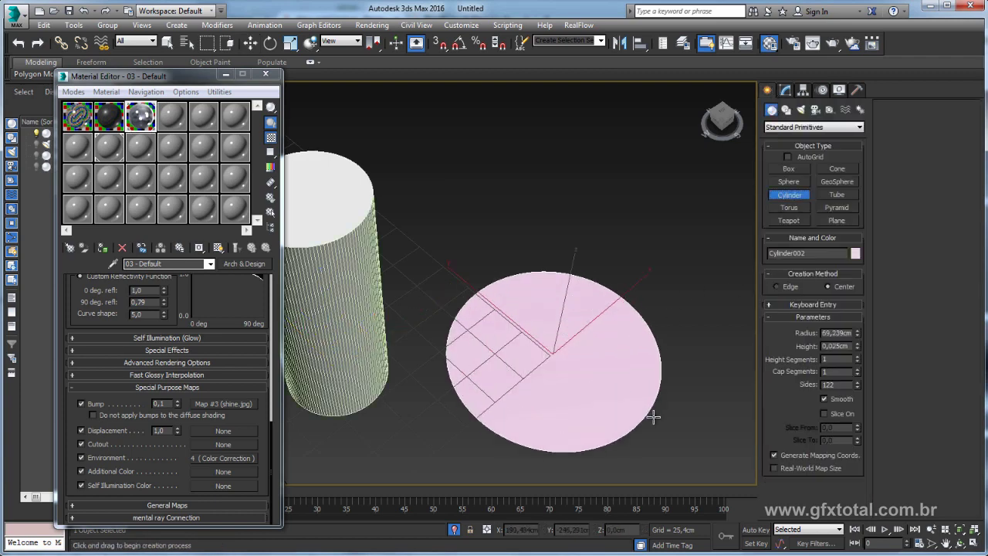
Step: Finish the disc and copy the metal material from slot 3 into slot 4
left_click(654, 418)
key("w")
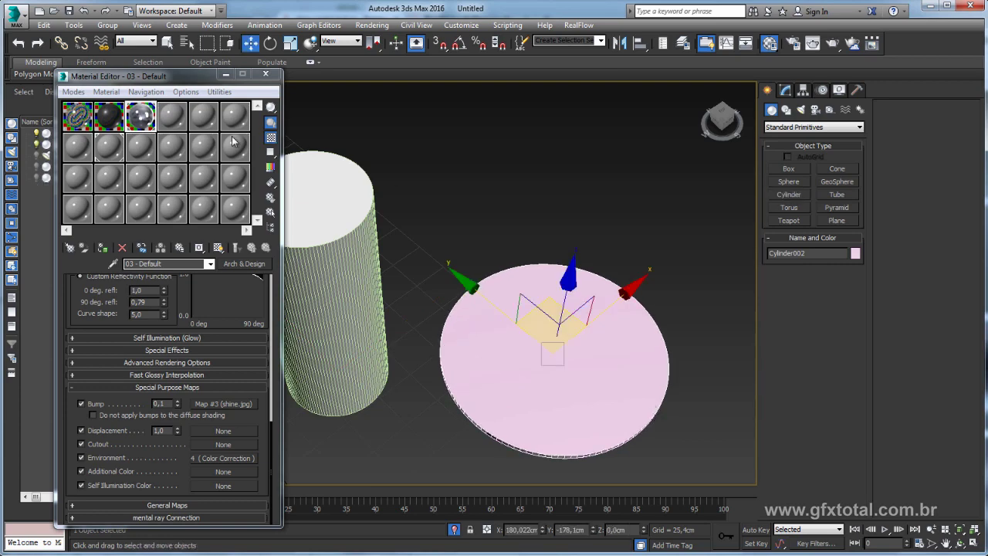
left_click_drag(141, 116, 173, 117)
left_click(172, 117)
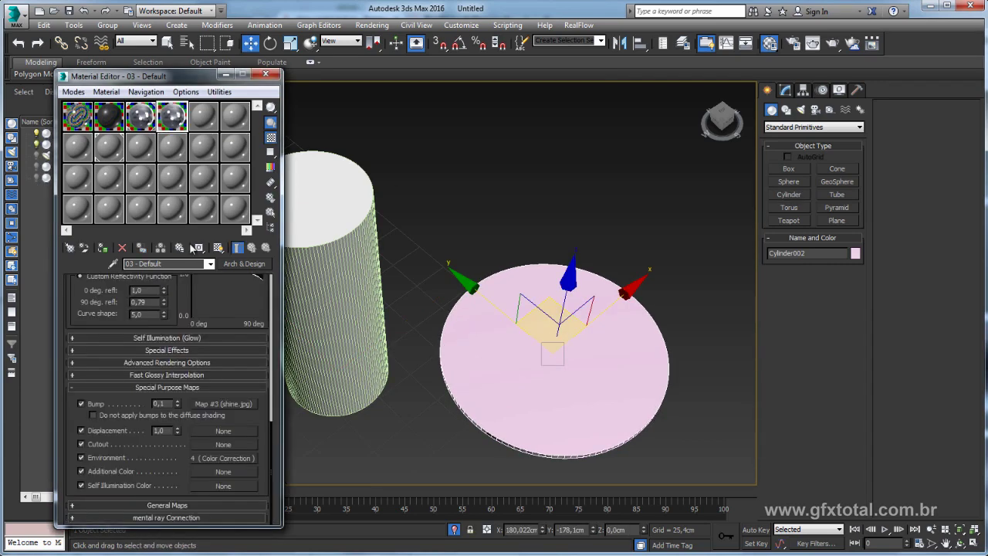
middle_click_drag(474, 221, 488, 216)
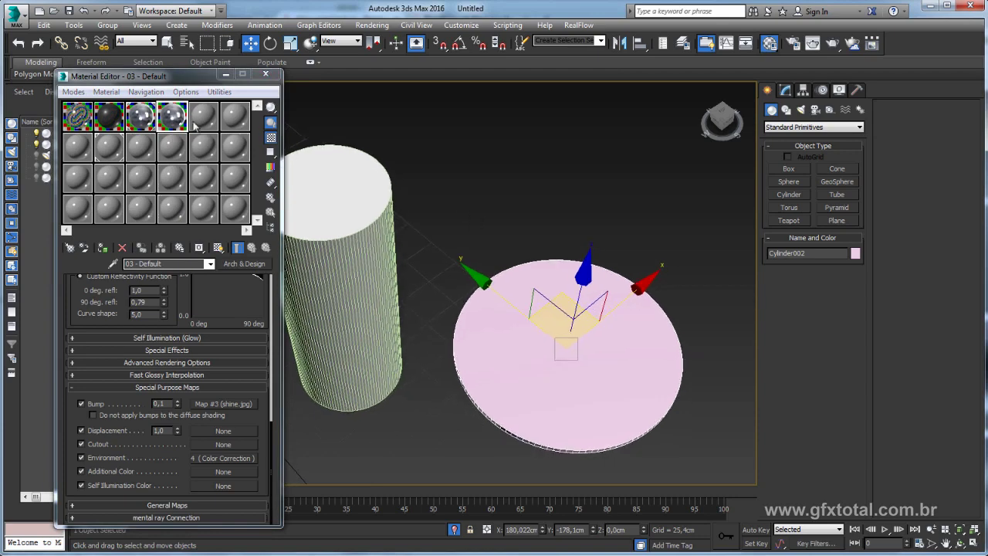
scroll(214, 417, "up", 2)
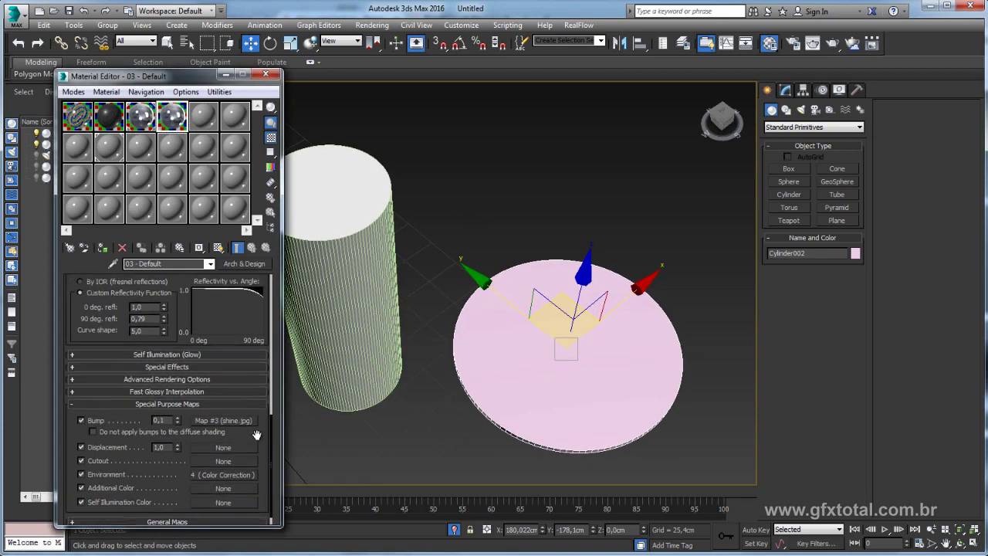
scroll(211, 432, "up", 1)
Step: Swap the copied material's bump image from shine.jpg to shiny-angular.jpg
left_click(228, 429)
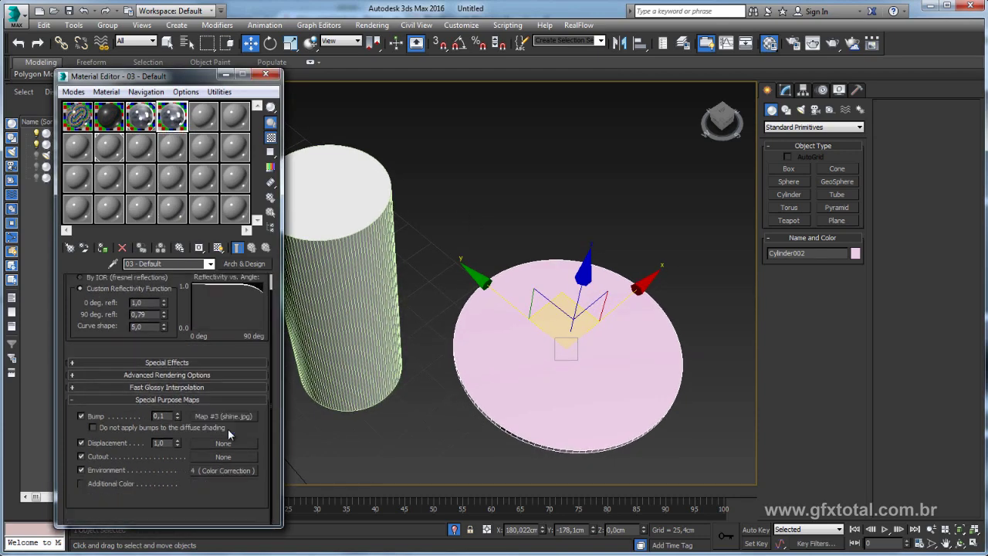
left_click(202, 435)
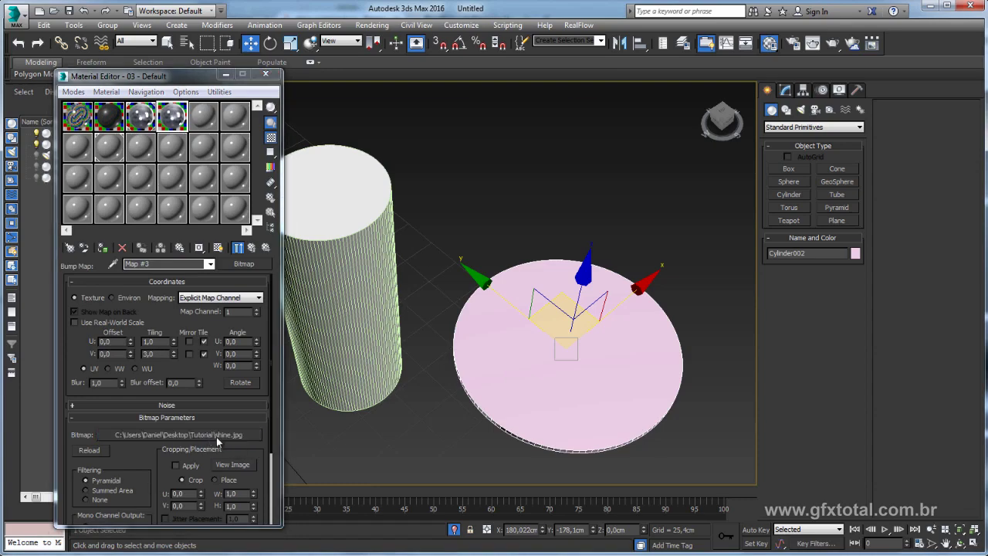
left_click_drag(326, 107, 499, 68)
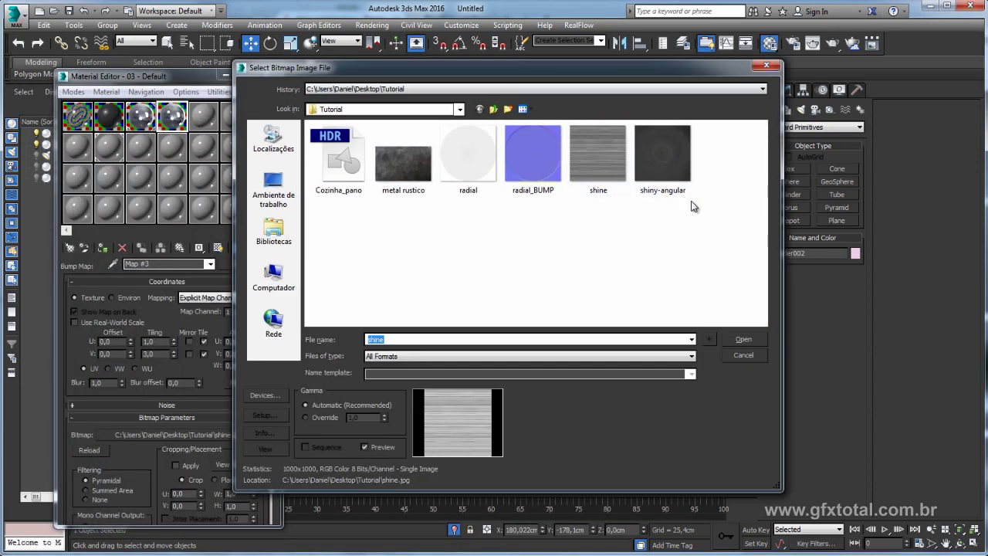
double_click(663, 160)
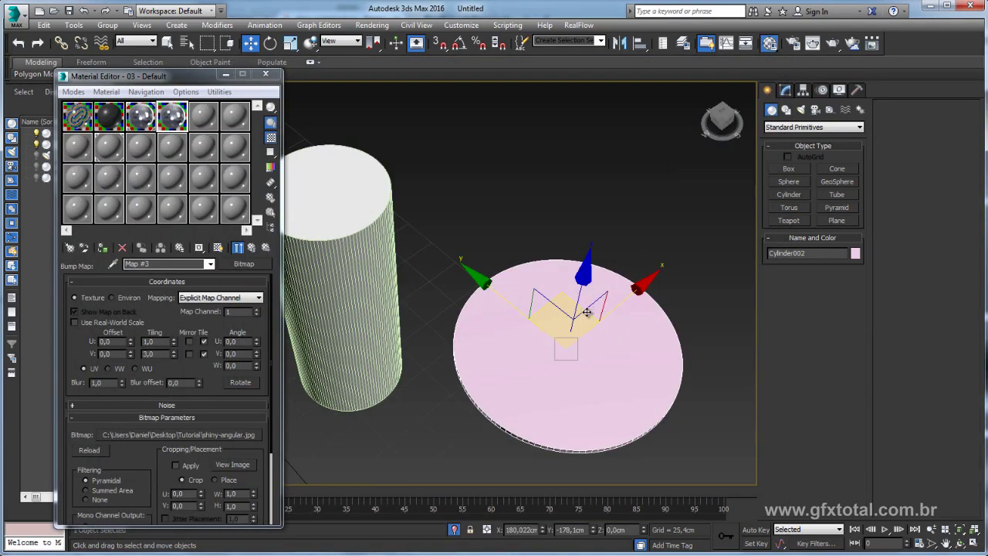
middle_click_drag(608, 333, 589, 282)
scroll(590, 356, "up", 4)
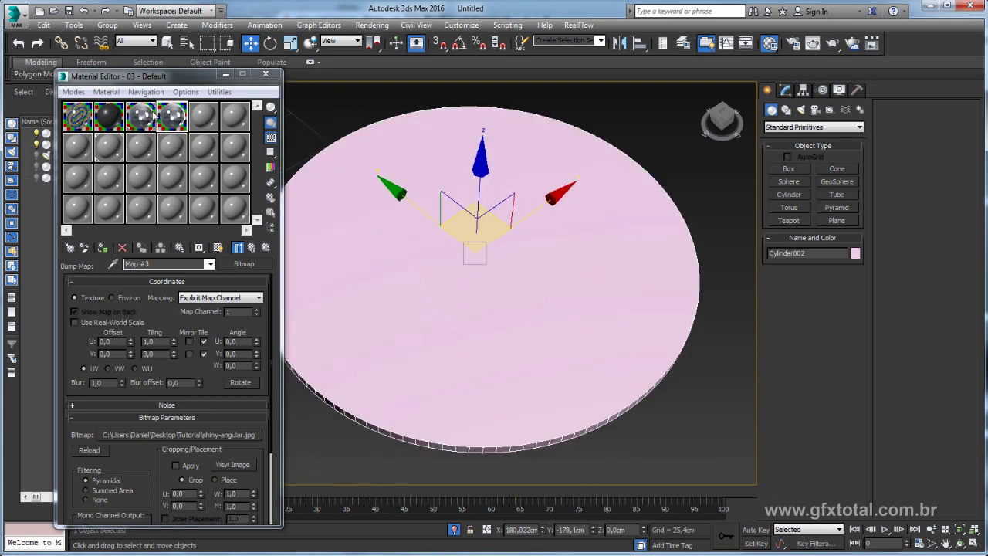
Step: Return to the parent metal material and apply it to the disc
left_click(162, 265)
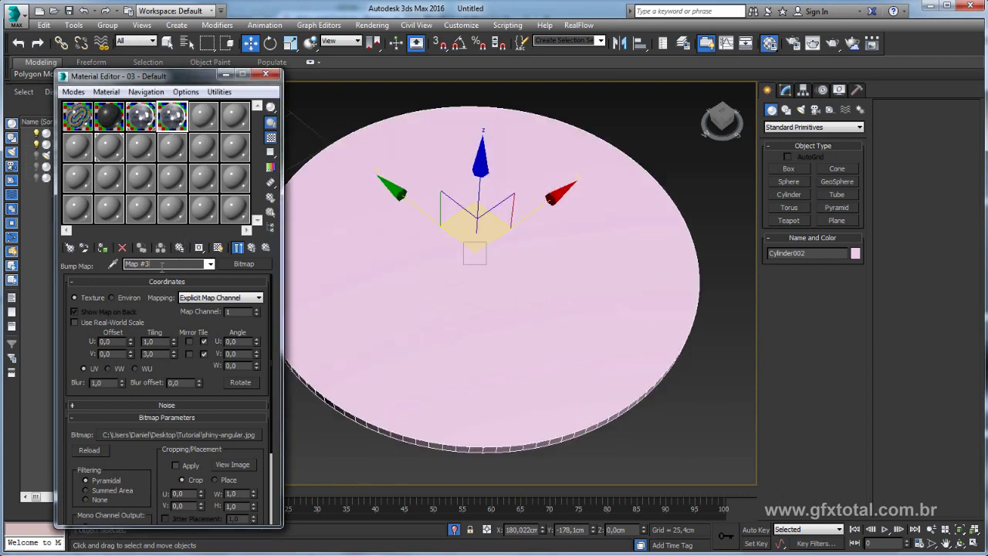
left_click(255, 249)
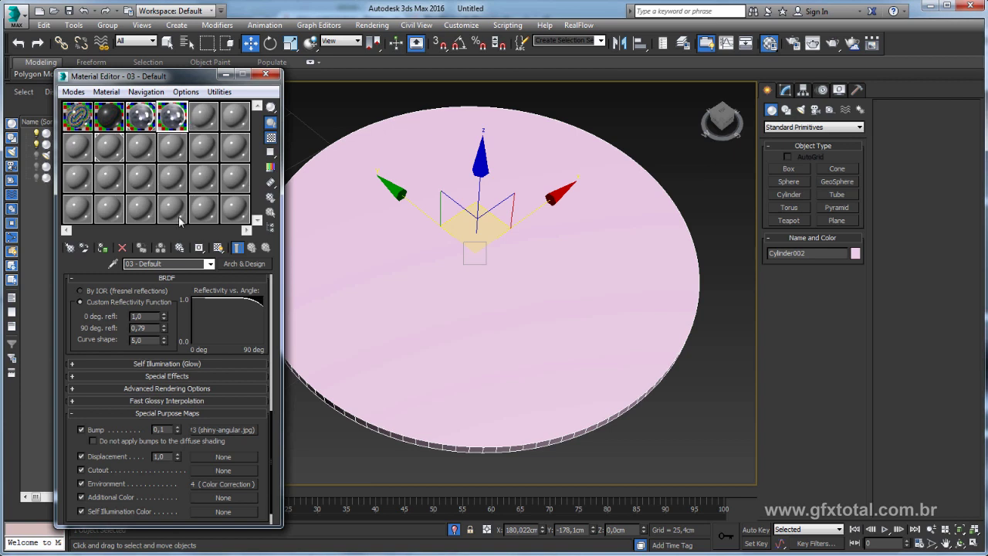
key("BackSpace")
type("sdfsd")
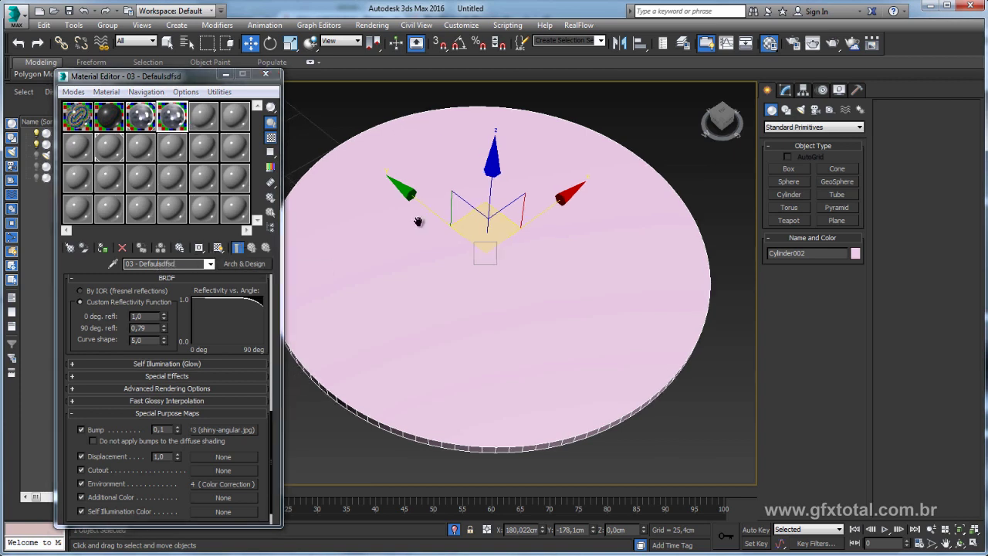
scroll(419, 221, "down", 3)
left_click_drag(223, 139, 450, 237)
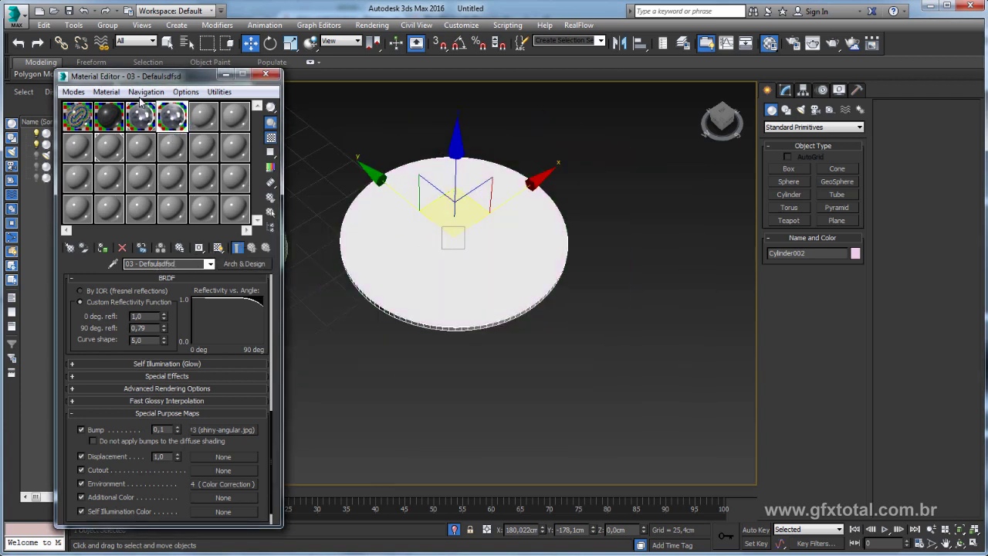
scroll(397, 236, "up", 5)
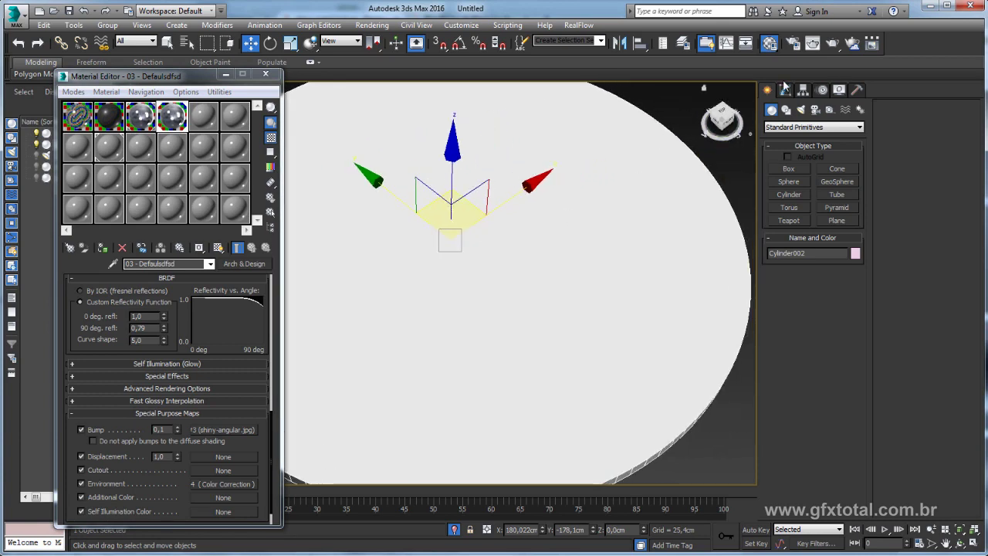
Step: Test-render the disc with its shiny-angular metal material, then close the render
left_click(834, 44)
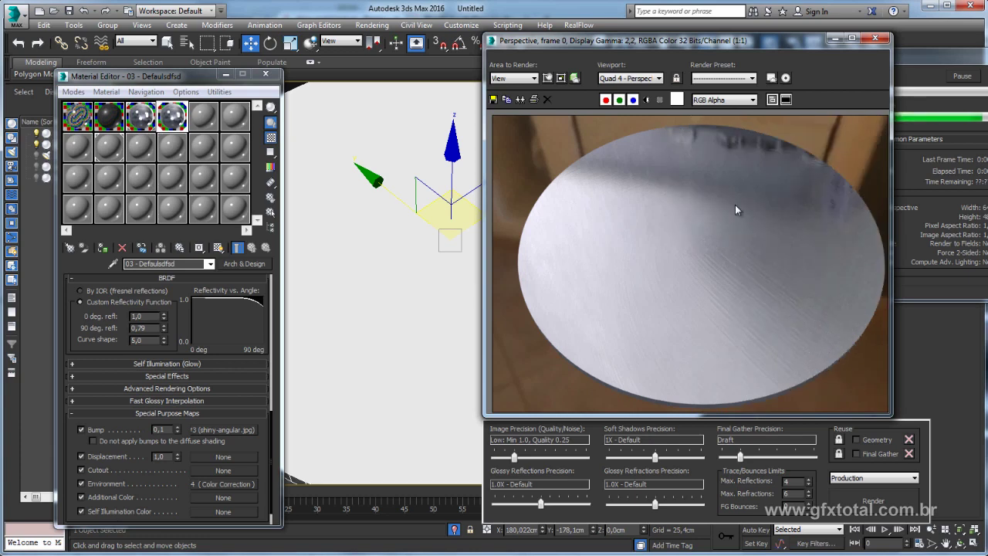
left_click(875, 39)
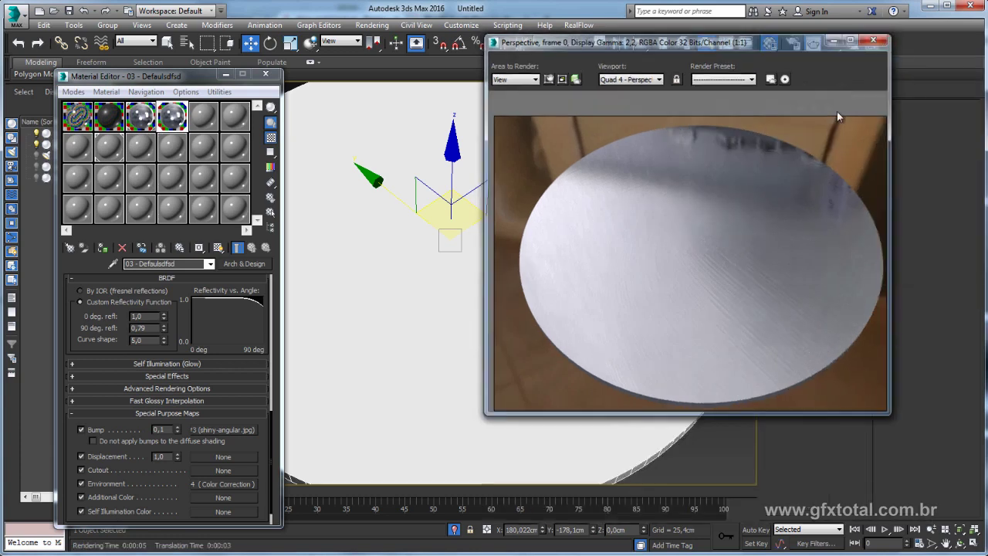
key("shift+z")
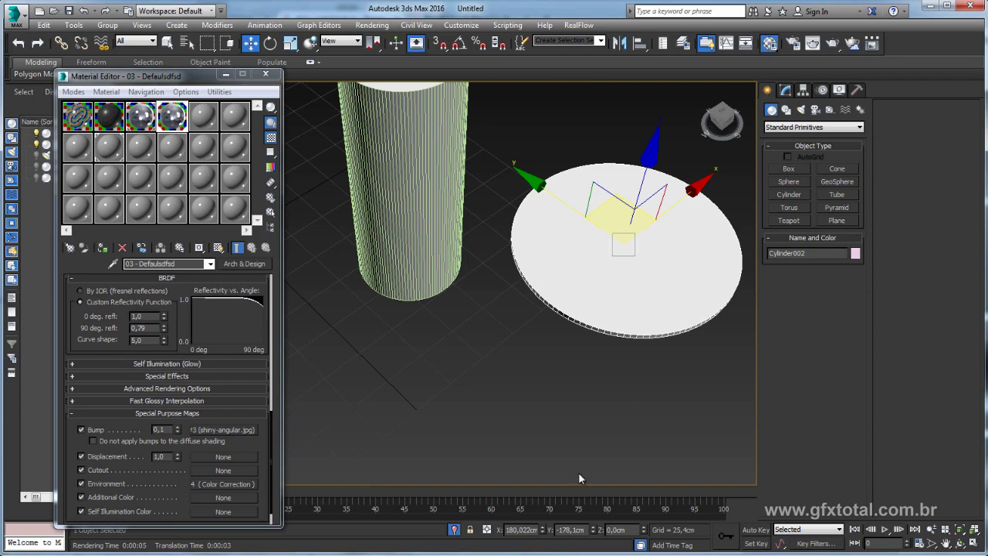
Step: Move Teapot001 onto the disc and scale it down to fit
key("shift+z")
left_click(446, 311)
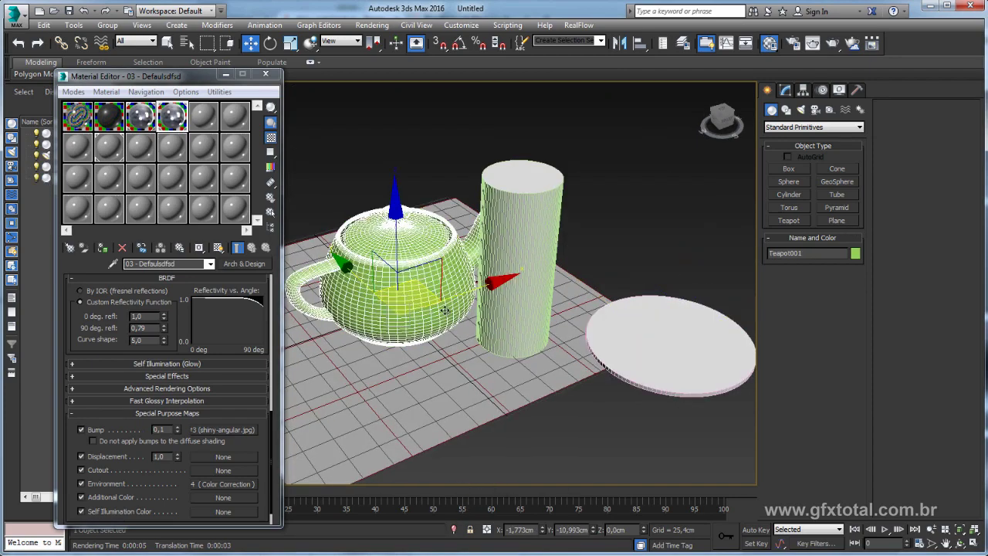
left_click_drag(432, 301, 684, 309)
key("r")
left_click_drag(702, 363, 703, 388)
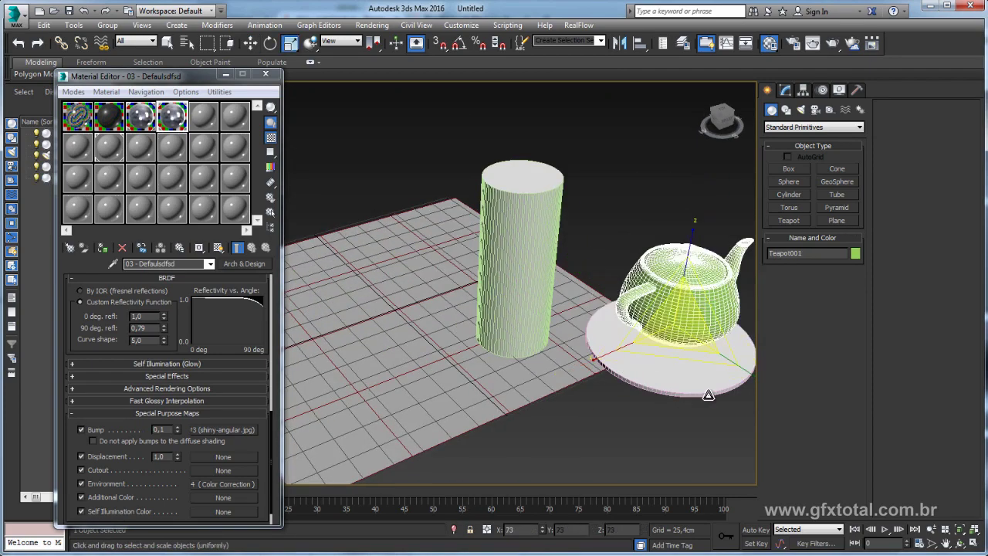
scroll(699, 370, "up", 5)
middle_click_drag(657, 342, 521, 400, "alt")
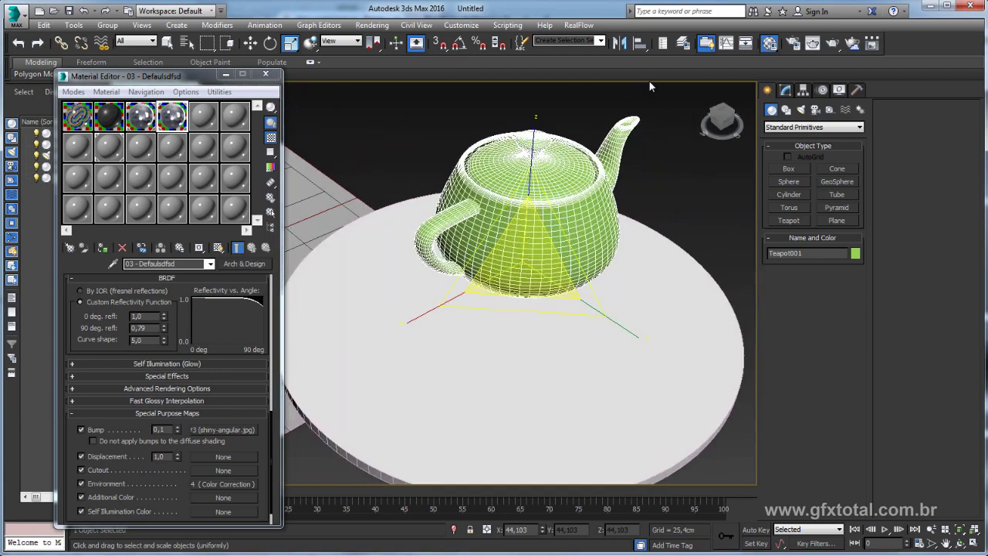
Step: Render the teapot on the disc, then bring up the bump bitmap's settings
left_click(838, 43)
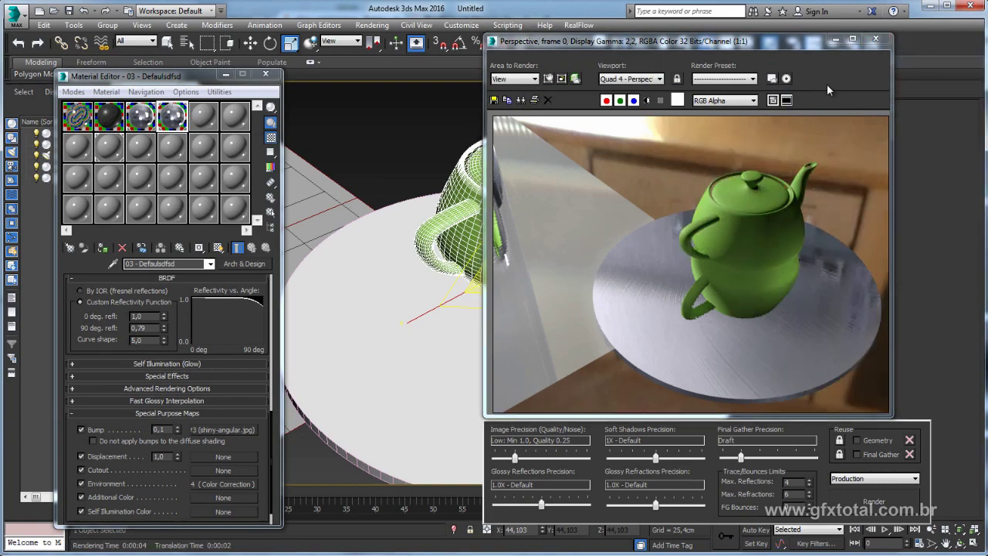
left_click(876, 38)
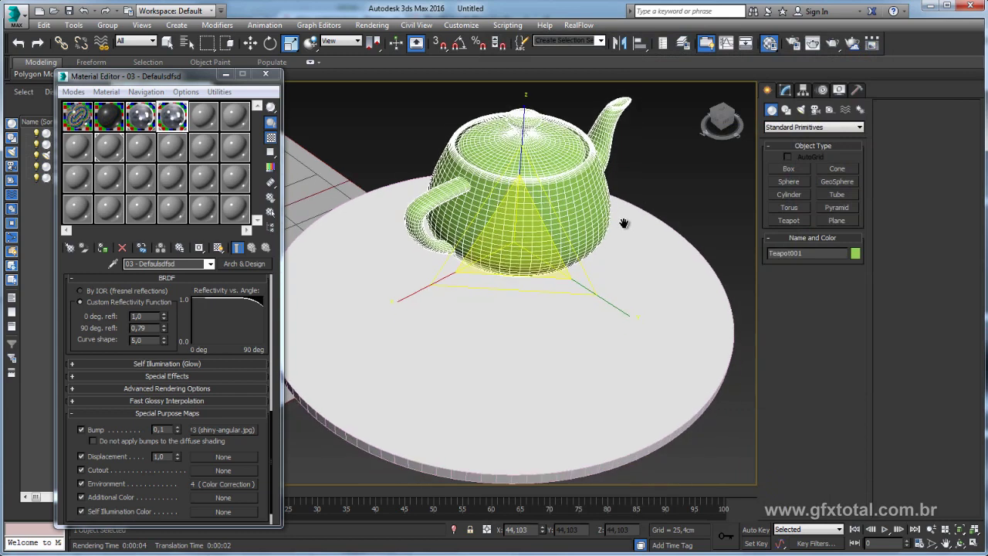
scroll(170, 347, "up", 2)
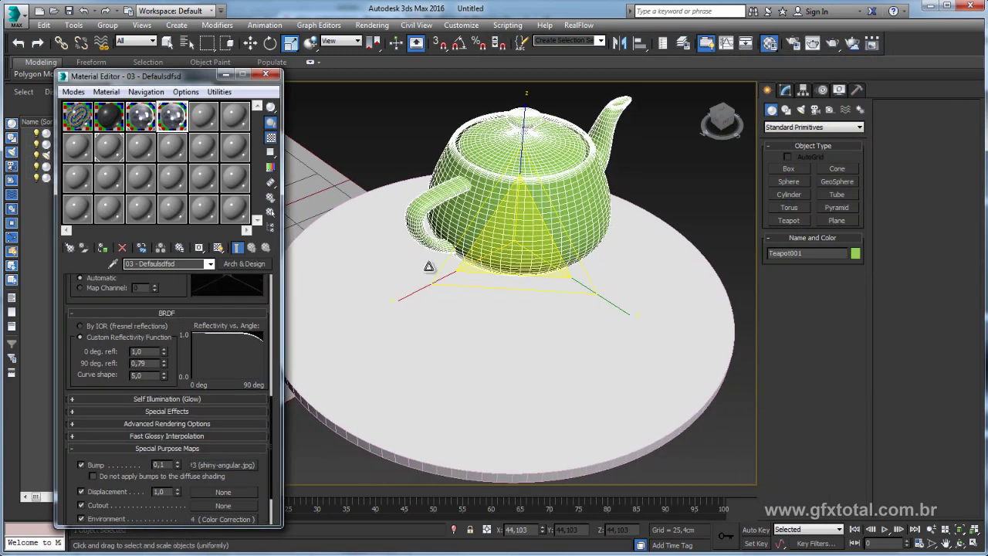
left_click(233, 466)
Step: Add a planar UVW Map modifier to the plate
left_click(219, 247)
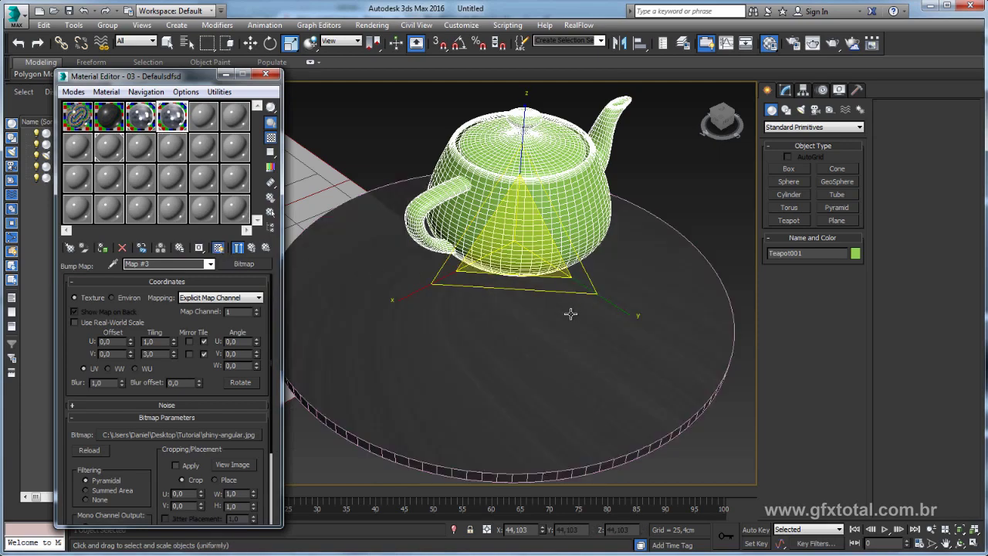
mouse_move(569, 311)
middle_mouse_down()
mouse_move(600, 280)
mouse_move(576, 319)
mouse_move(518, 291)
middle_mouse_up()
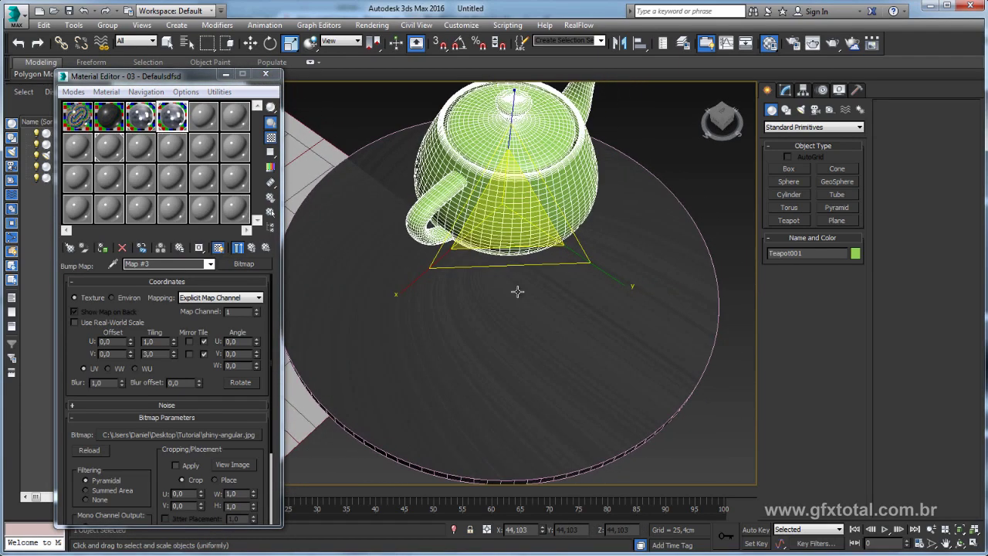
middle_click_drag(628, 339, 607, 323, "alt")
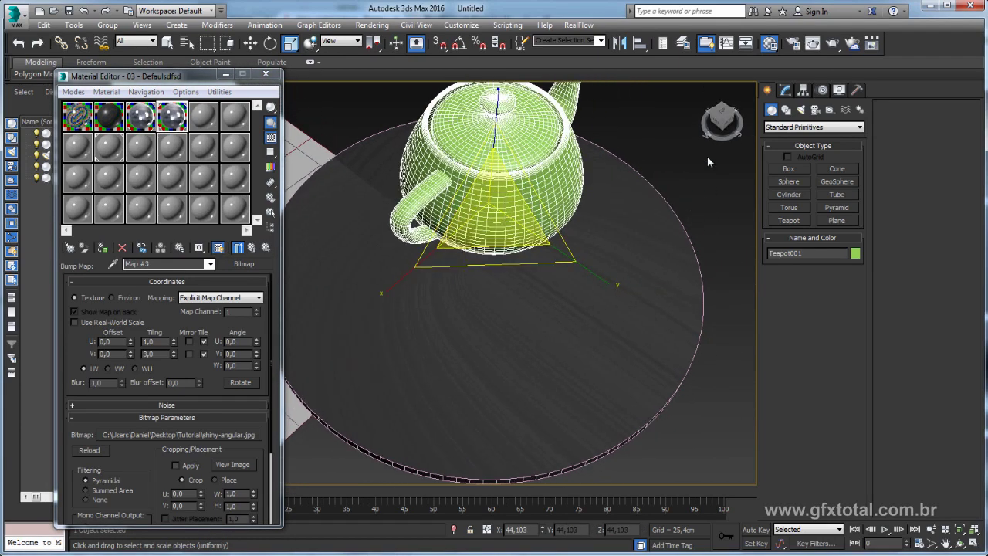
left_click(615, 388)
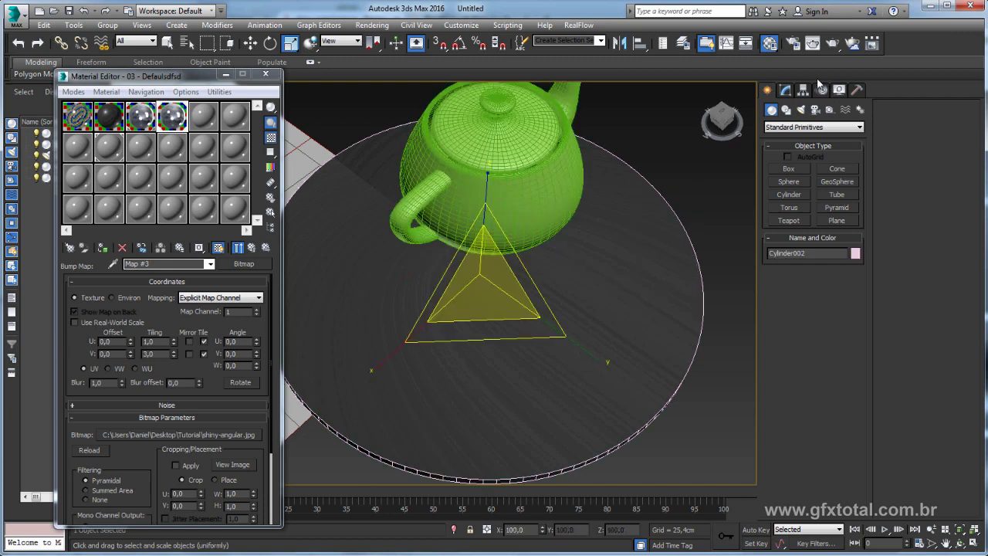
left_click(785, 90)
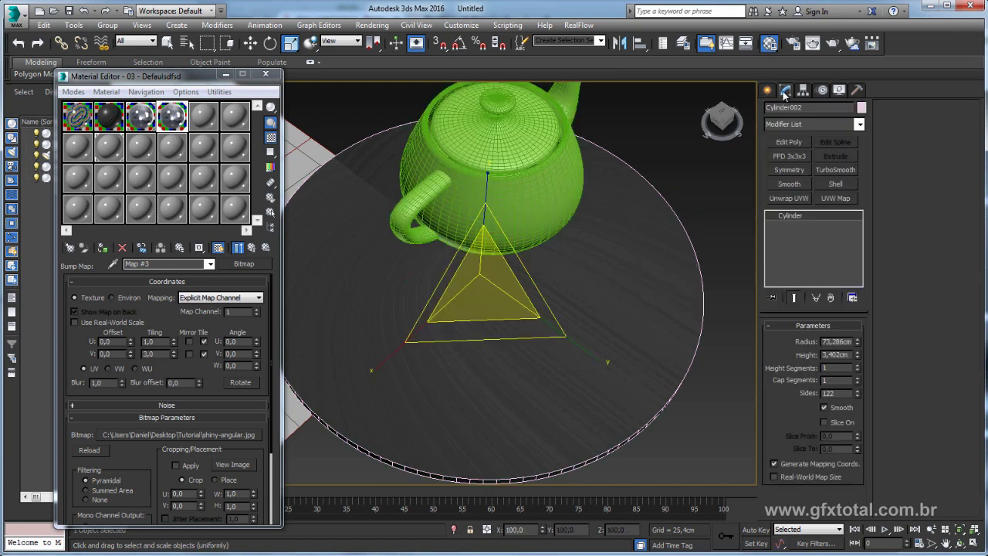
left_click(864, 128)
left_click_drag(862, 166, 890, 515)
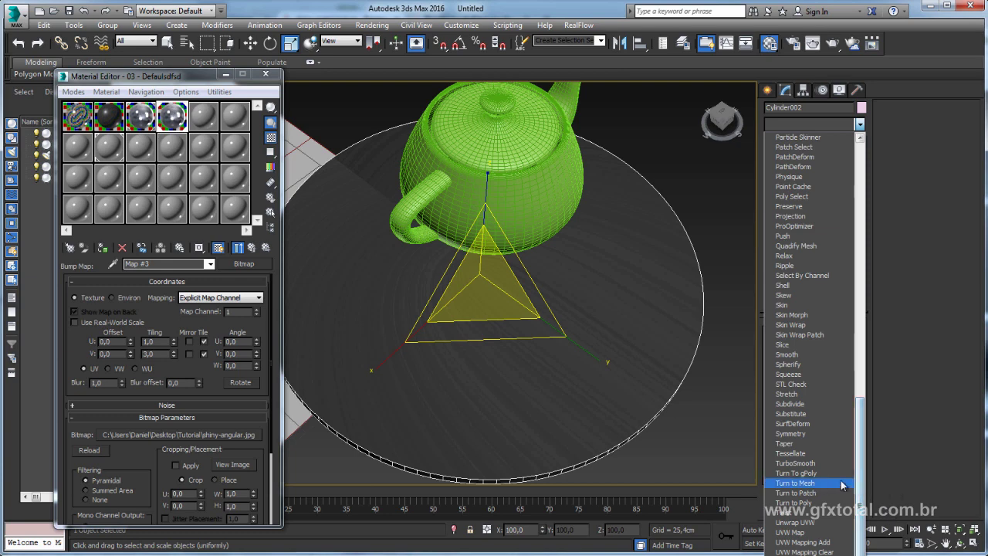
left_click(807, 533)
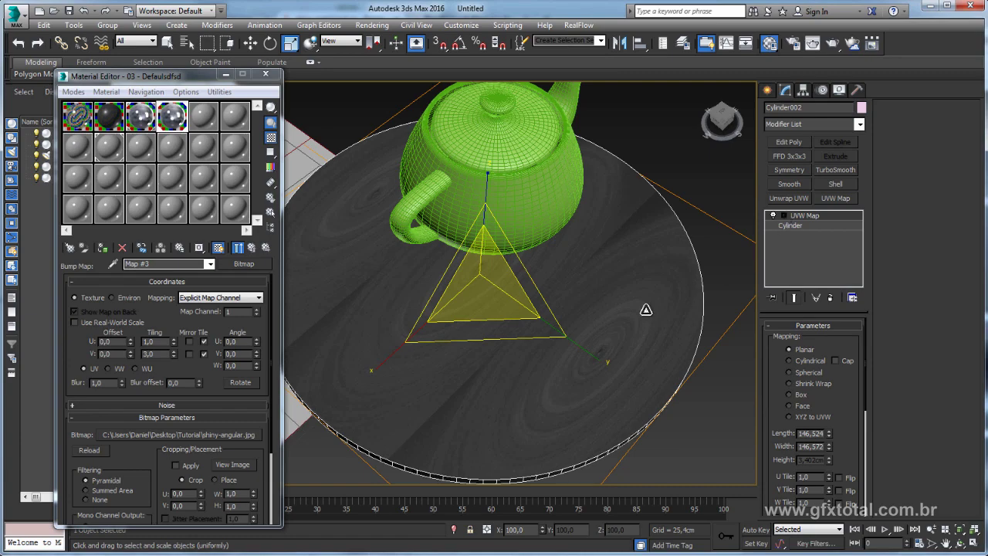
Step: Set the bump bitmap's V tiling to 1,0 and render the scene
middle_click_drag(646, 310, 360, 276, "alt")
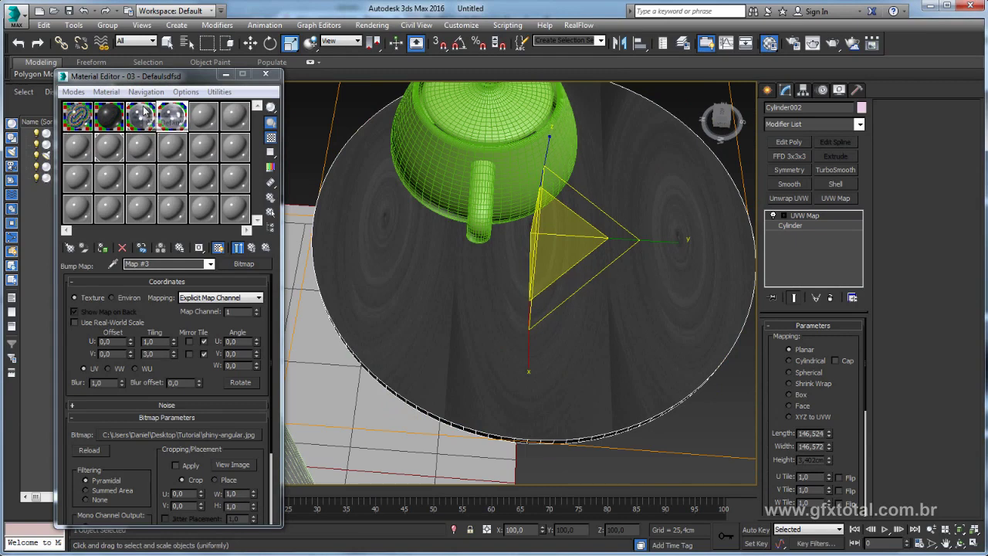
double_click(163, 353)
type("1")
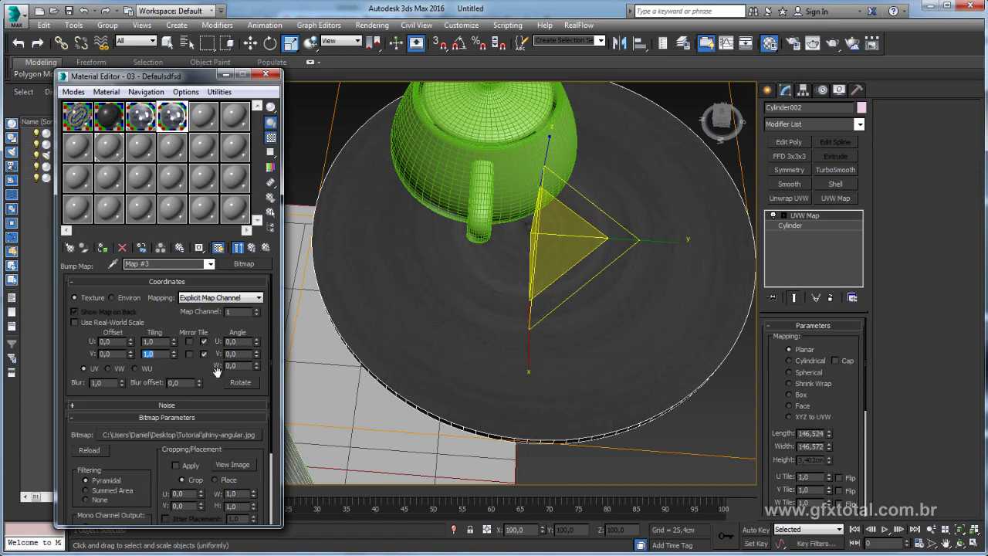
middle_click_drag(541, 324, 643, 299, "alt")
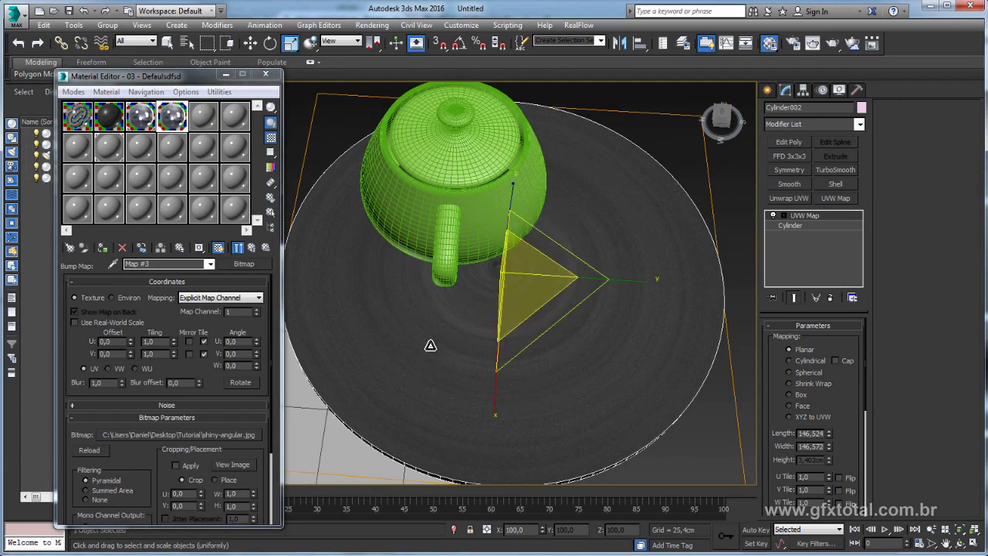
left_click(251, 248)
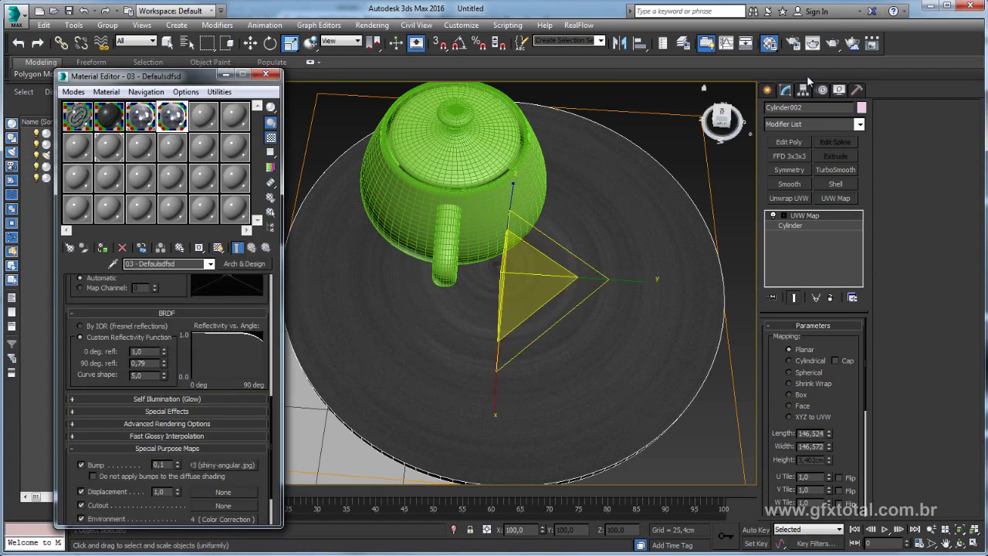
left_click(824, 47)
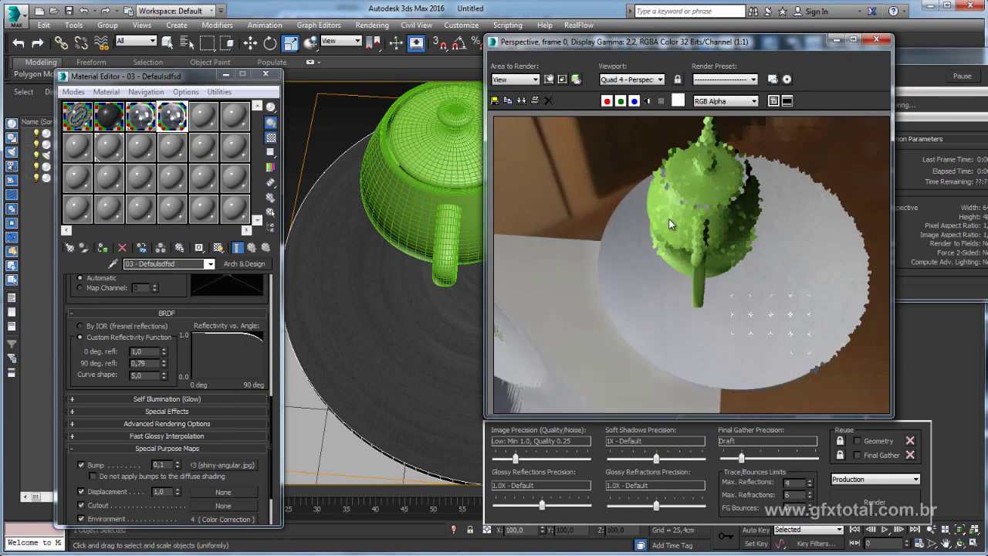
Step: Render a close-up of the teapot and close the frame window
left_click(876, 40)
key("z")
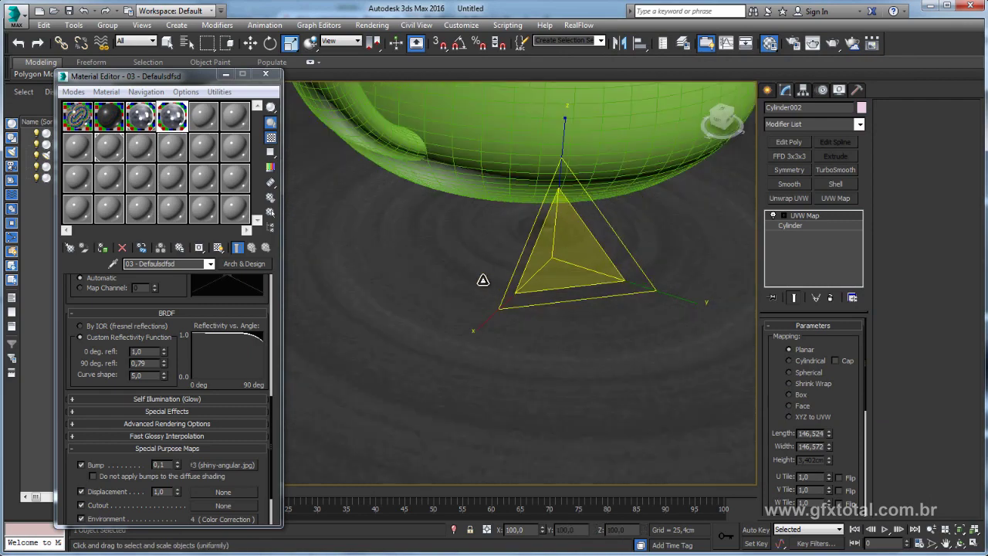
mouse_move(483, 280)
middle_mouse_down("alt")
mouse_move(512, 287)
mouse_move(640, 231)
middle_mouse_up("alt")
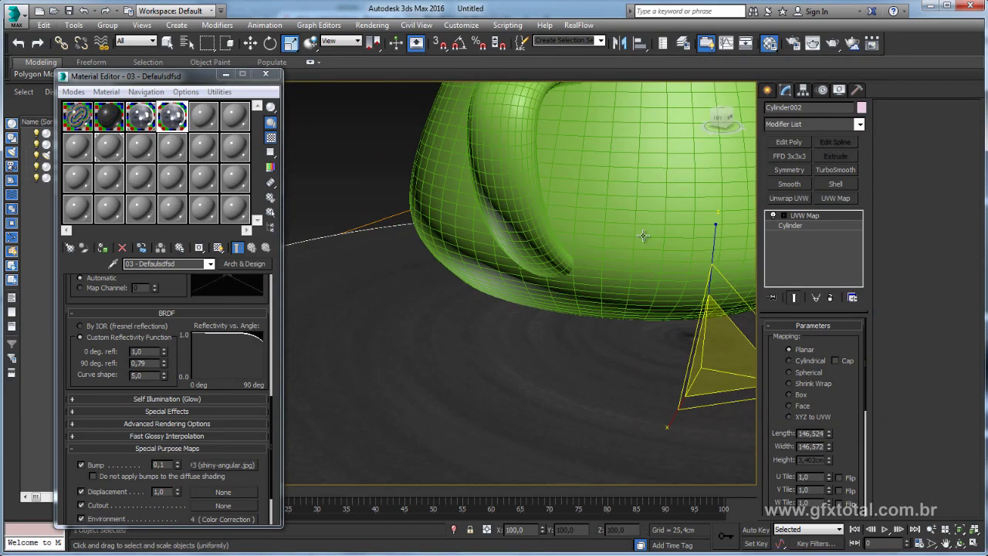
left_click(832, 44)
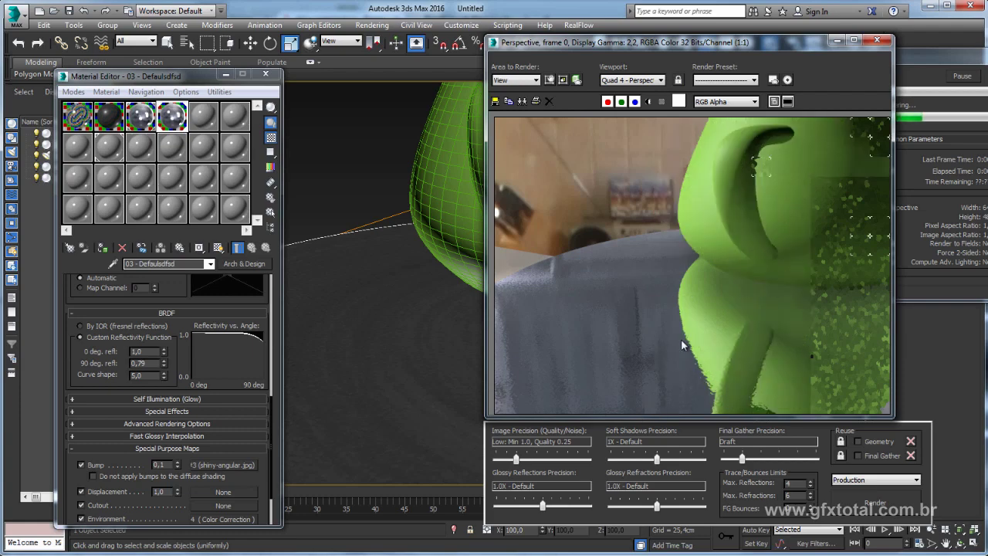
left_click(877, 40)
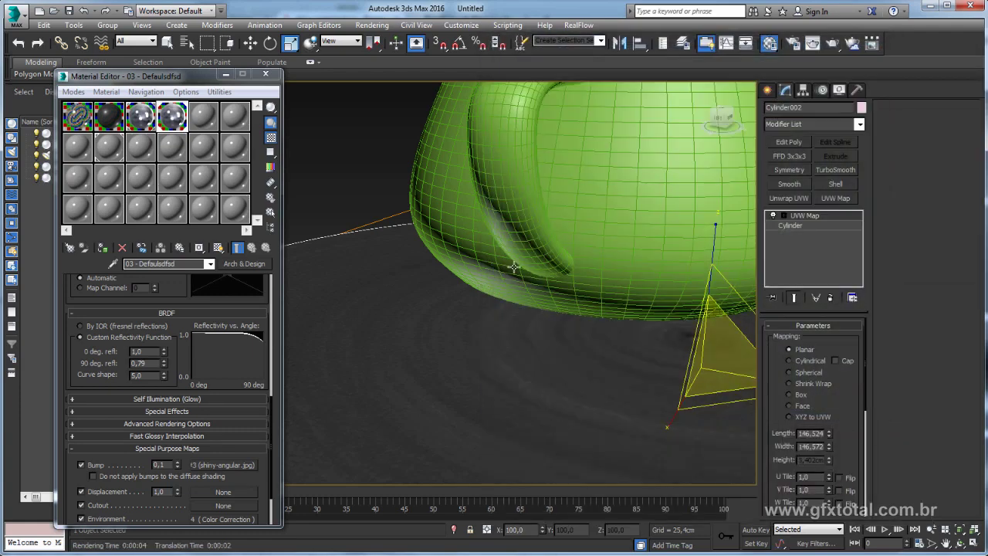
Step: Zoom out to the whole plate and view the radial stainless-steel texture in the browser
scroll(514, 266, "down", 5)
mouse_move(513, 267)
middle_mouse_down("alt")
mouse_move(507, 350)
mouse_move(486, 335)
mouse_move(489, 304)
mouse_move(518, 309)
middle_mouse_up("alt")
scroll(565, 322, "up", 3)
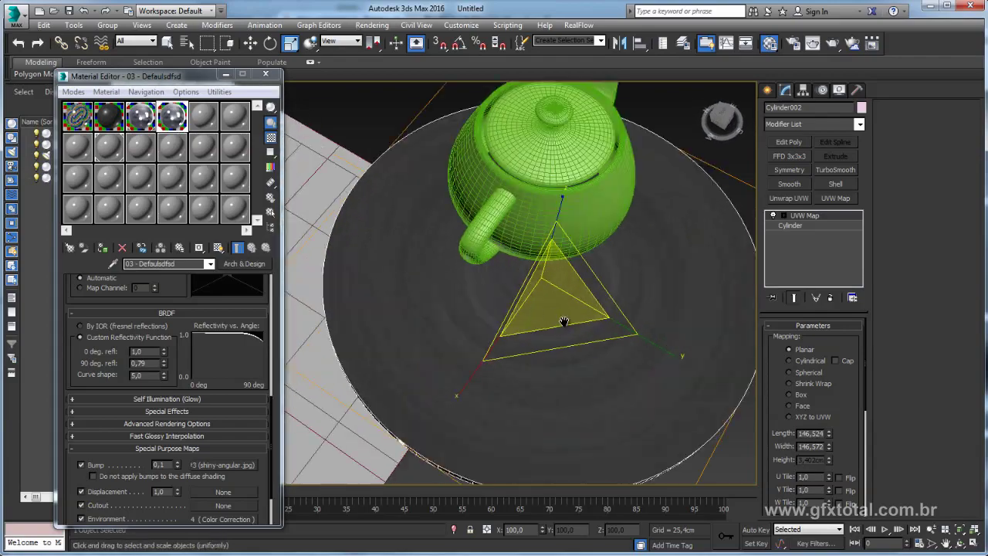
scroll(564, 322, "down", 3)
scroll(443, 410, "up", 2)
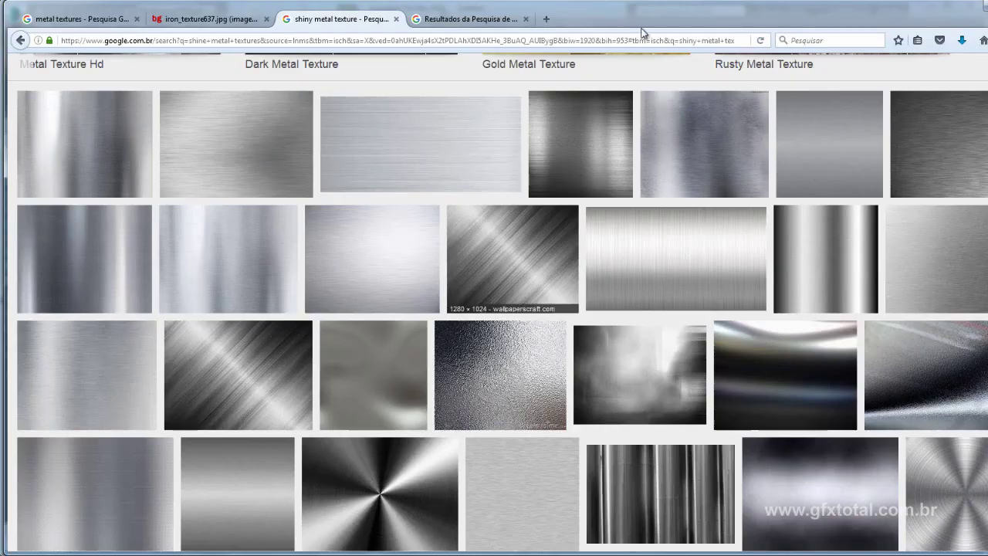
left_click(471, 22)
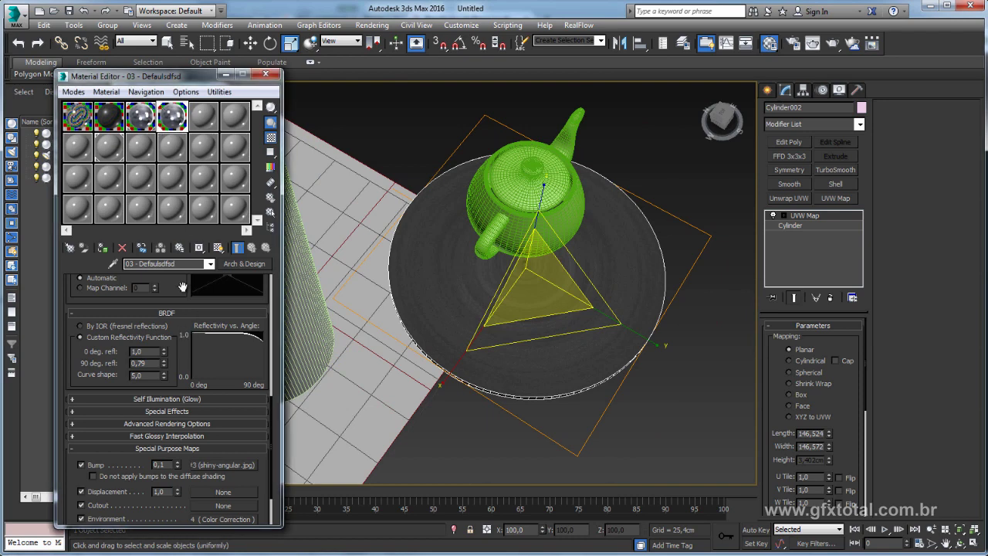
Step: Set anisotropy to 0,01, magnify the material sample, and re-render from above
left_click_drag(182, 287, 157, 417)
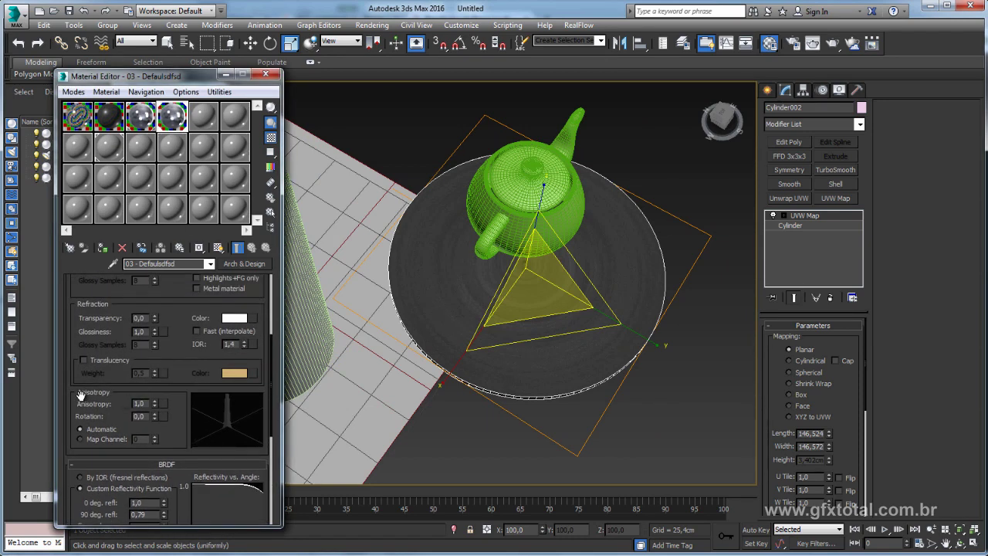
scroll(117, 396, "down", 2)
type("0,8")
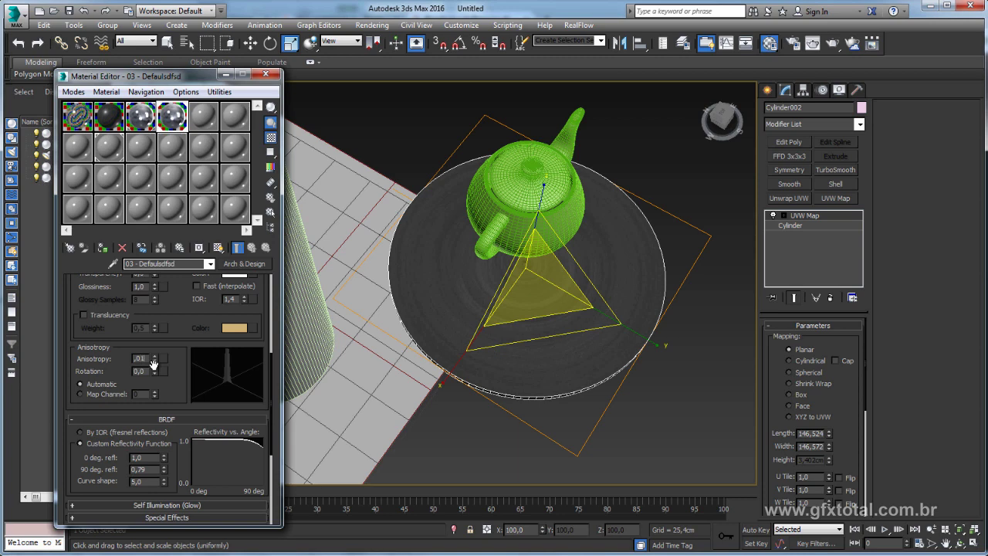
key("Return")
double_click(175, 116)
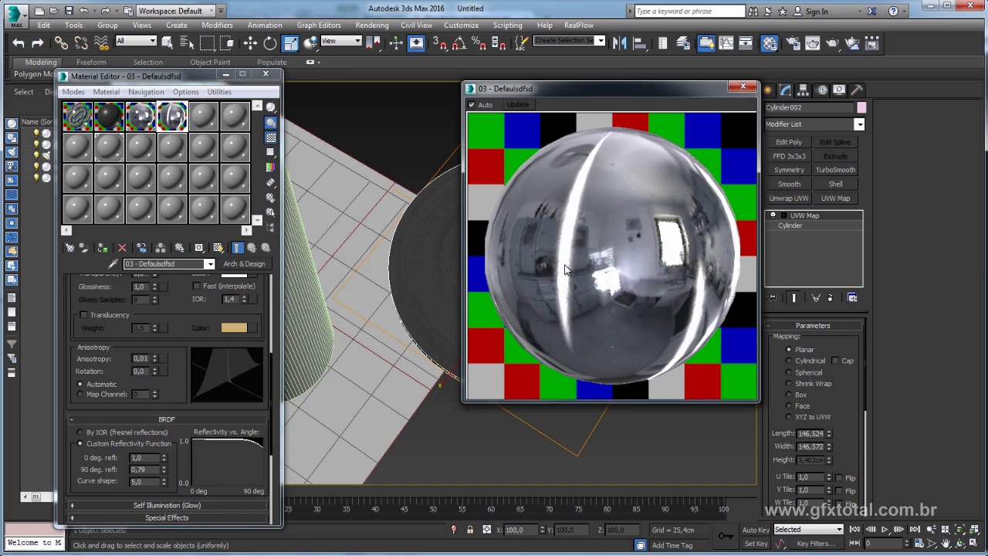
middle_click_drag(363, 327, 430, 280, "alt")
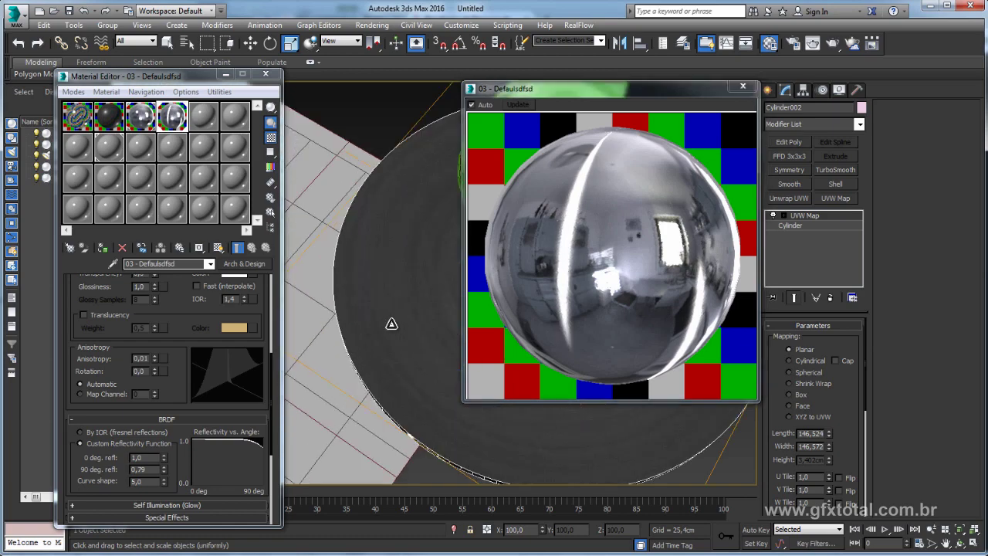
left_click(832, 43)
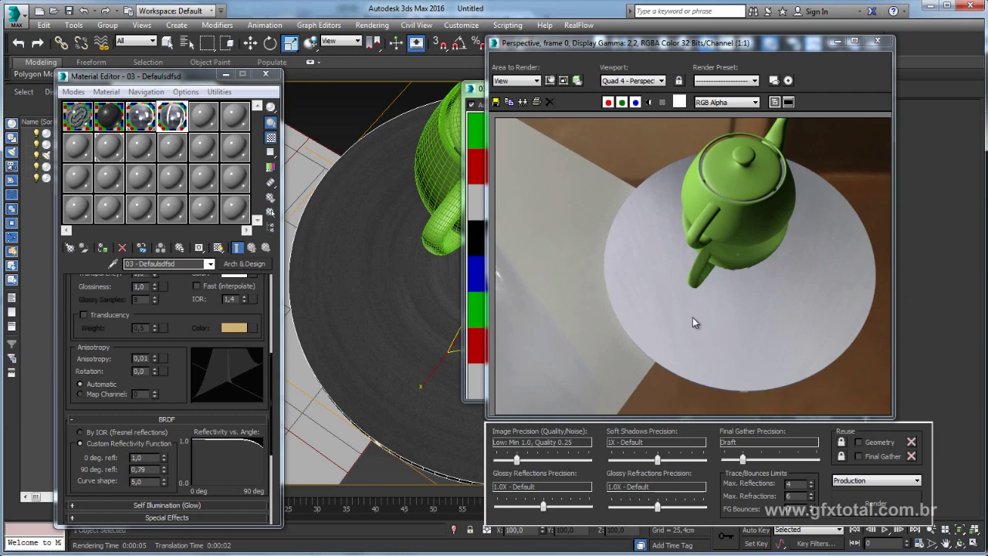
Step: Render the teapot and disc from an oblique angle, then bring up the map browser
left_click(877, 40)
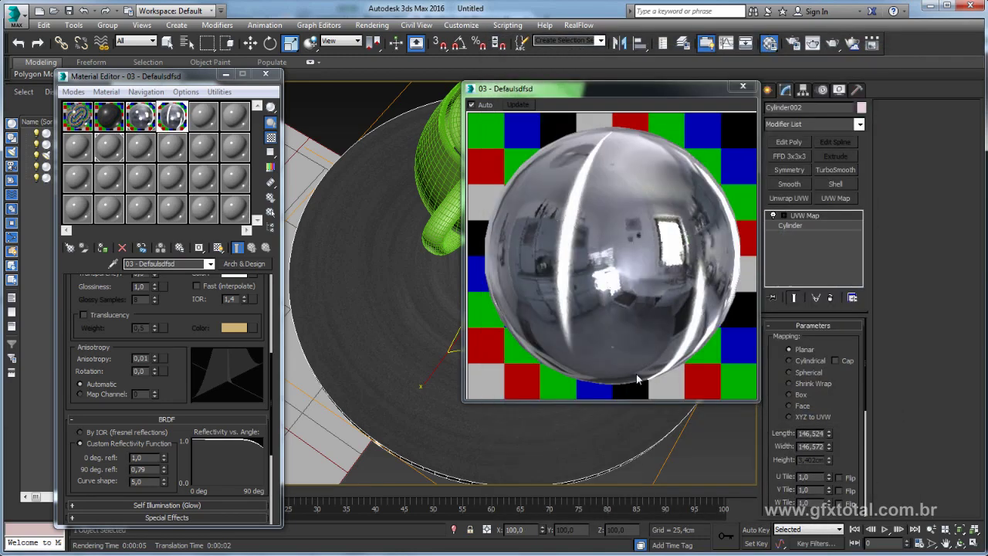
mouse_move(428, 392)
middle_mouse_down("alt")
mouse_move(404, 393)
mouse_move(410, 417)
middle_mouse_up("alt")
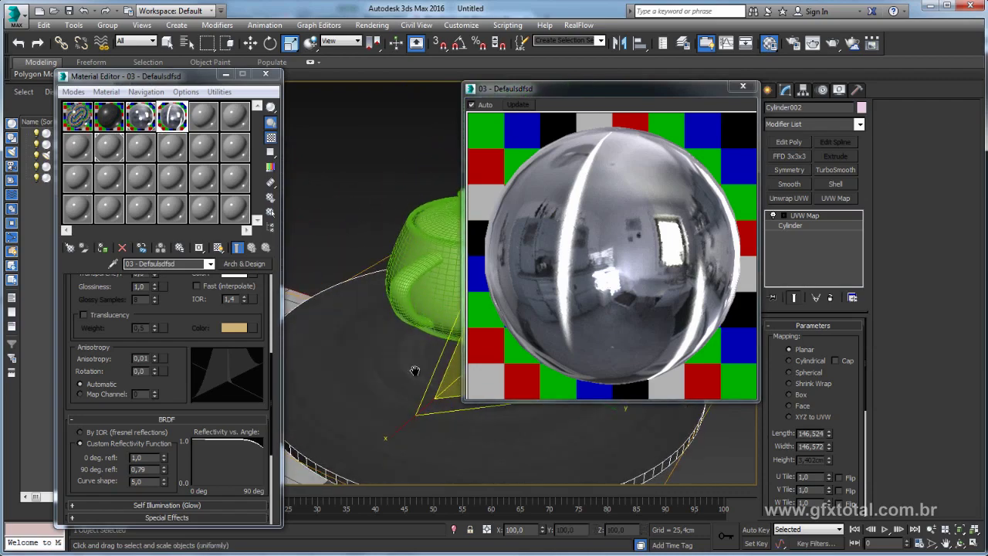
left_click(743, 86)
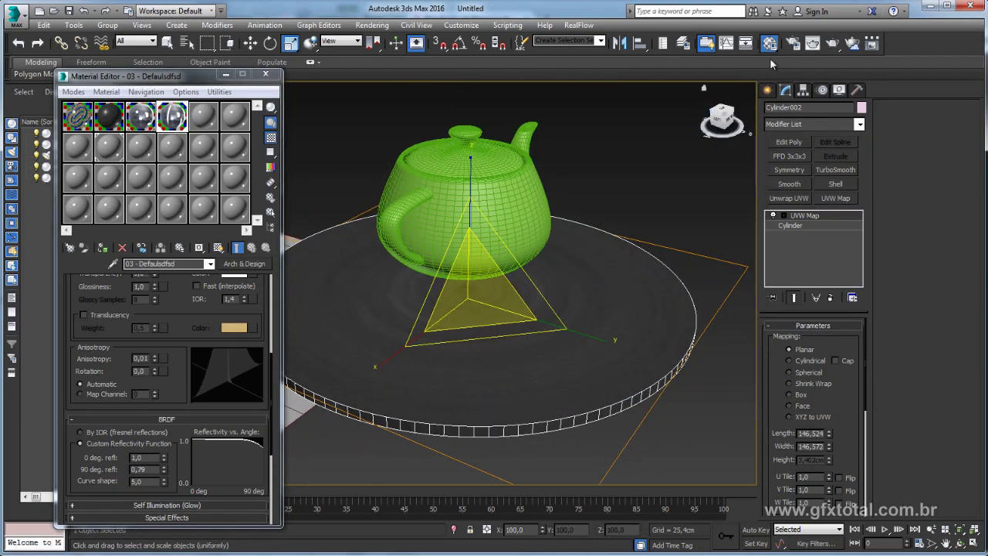
left_click(834, 43)
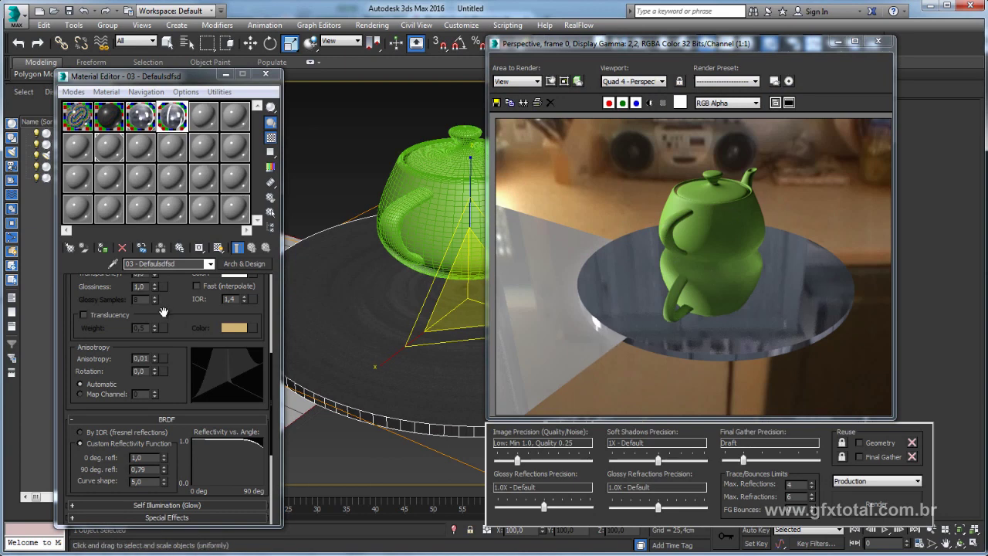
scroll(93, 386, "up", 2)
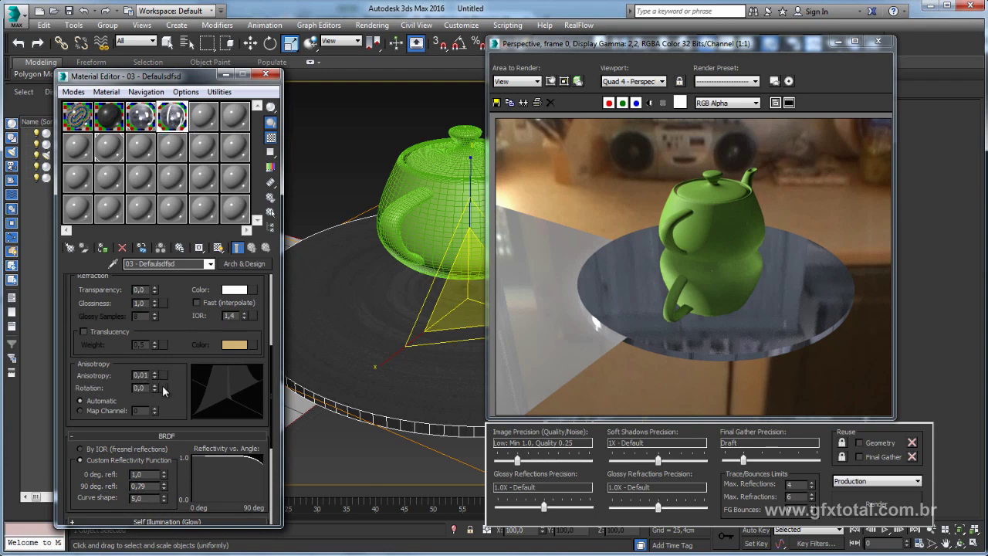
left_click(164, 392)
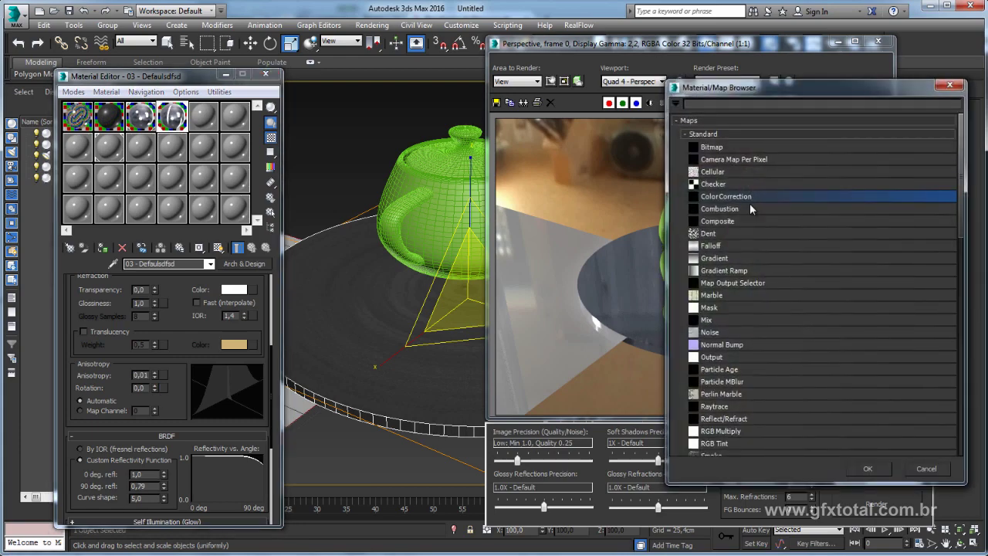
Step: Add a Gradient Ramp map (Map #6), magnify its preview, and make it Spiral
double_click(725, 269)
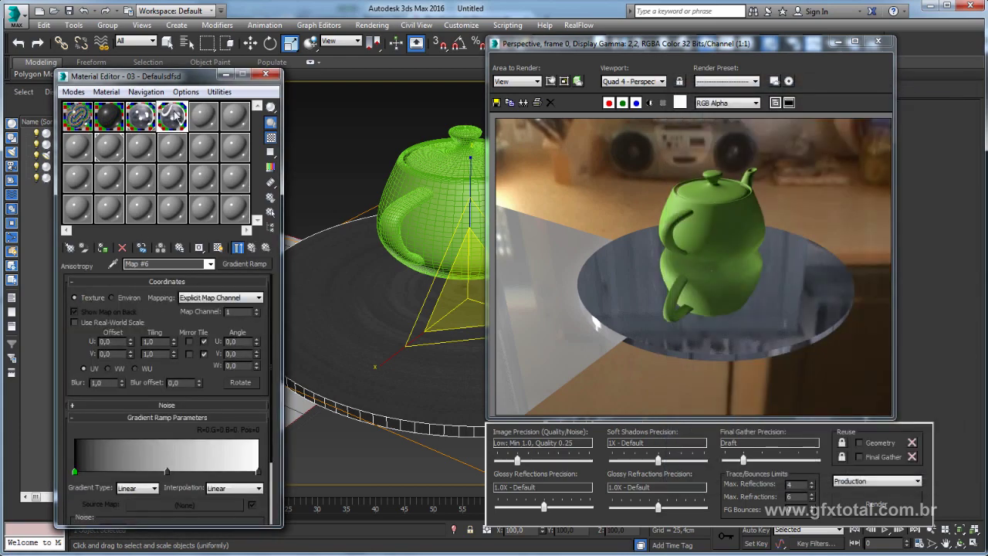
double_click(175, 115)
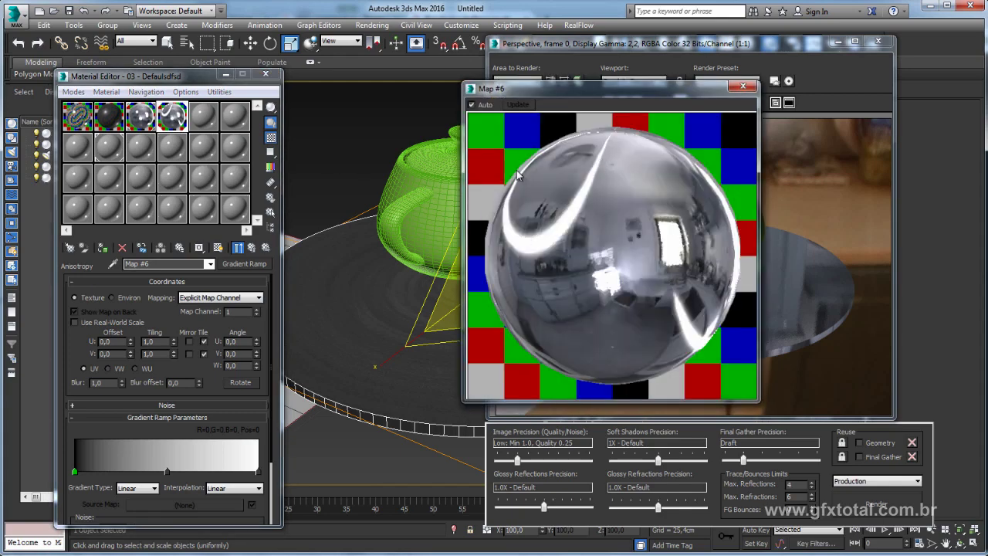
left_click_drag(210, 383, 210, 301)
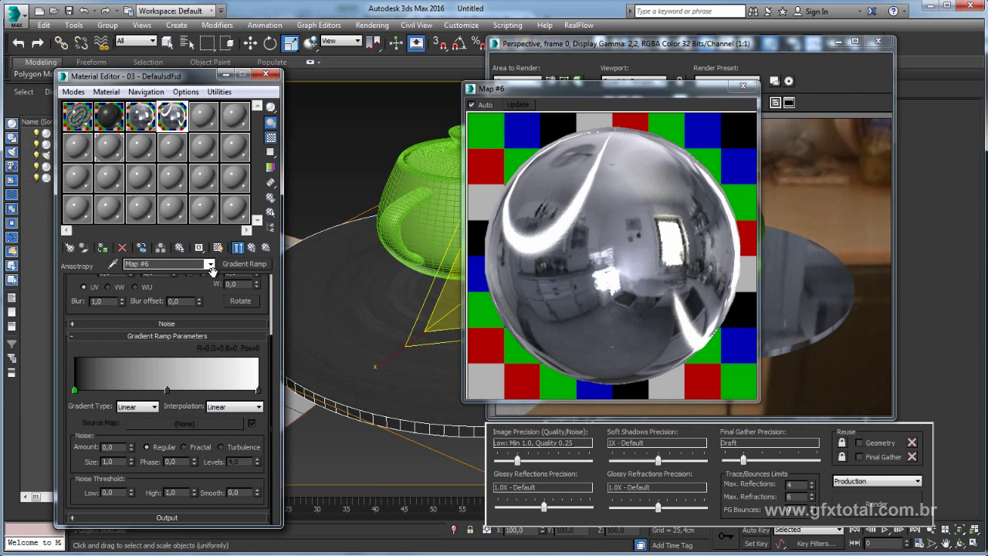
left_click(130, 407)
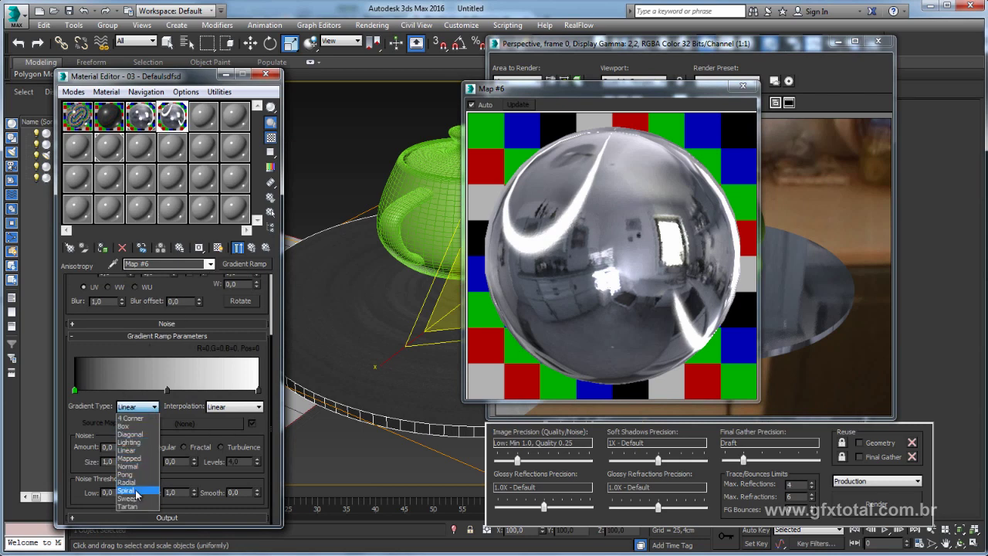
left_click(136, 492)
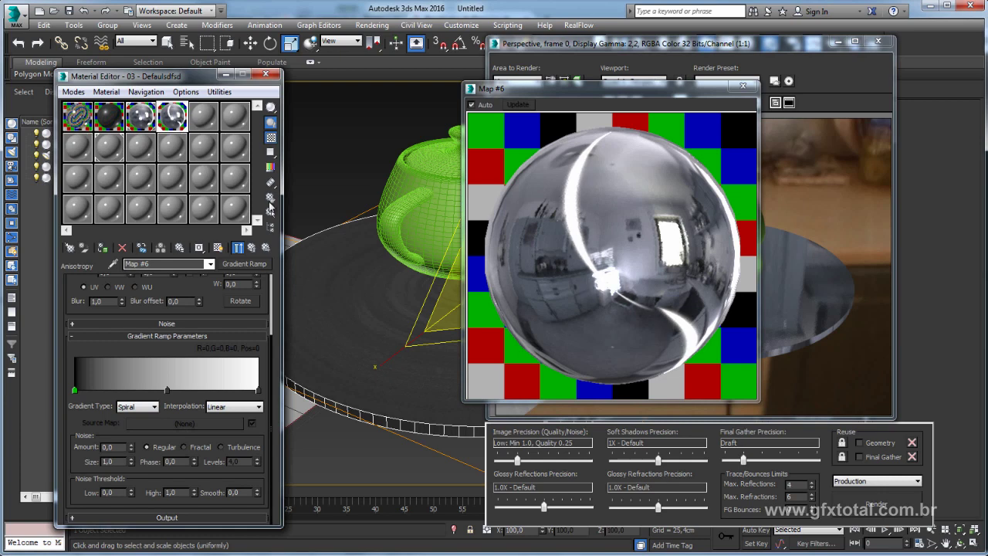
left_click(235, 247)
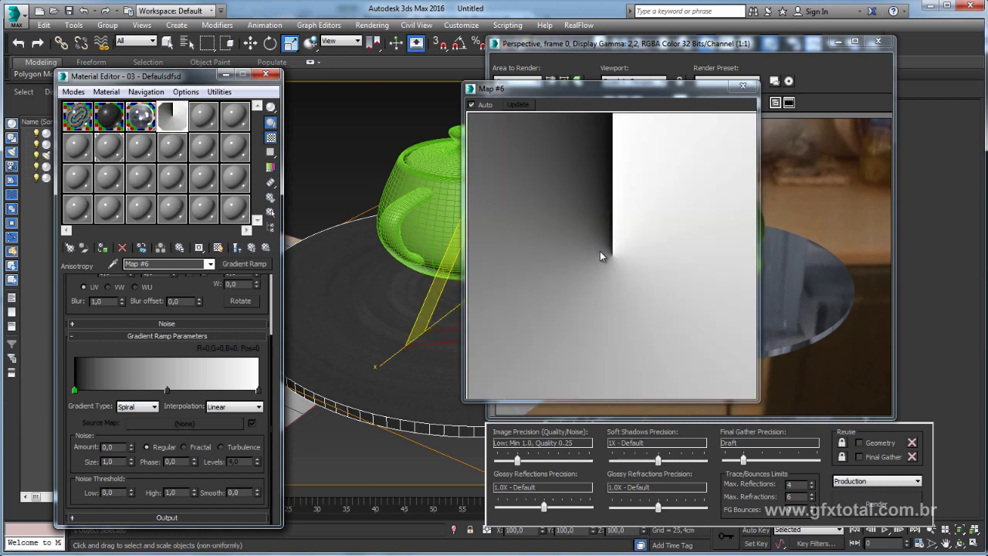
Step: Compare Box and Linear gradient types before settling back on Spiral
left_click(142, 409)
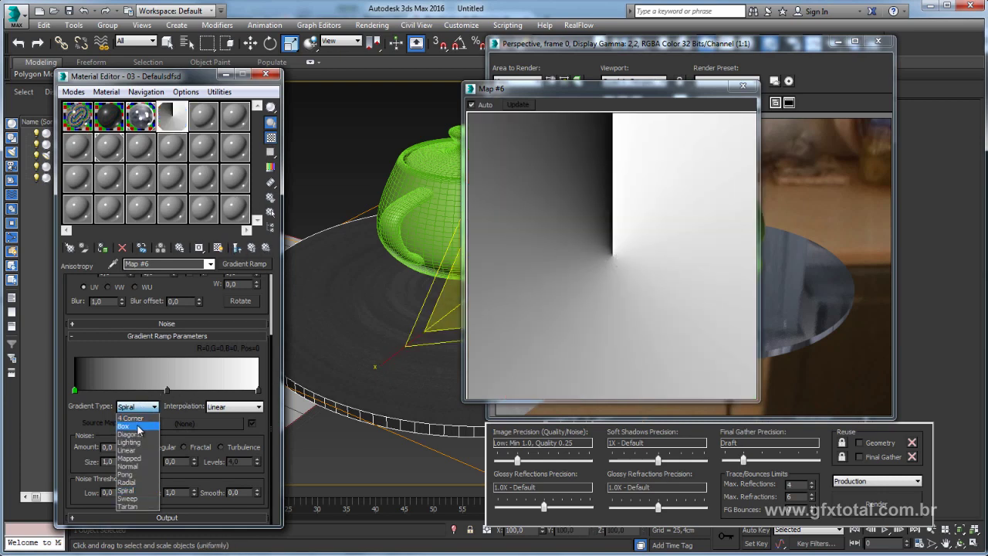
left_click(136, 428)
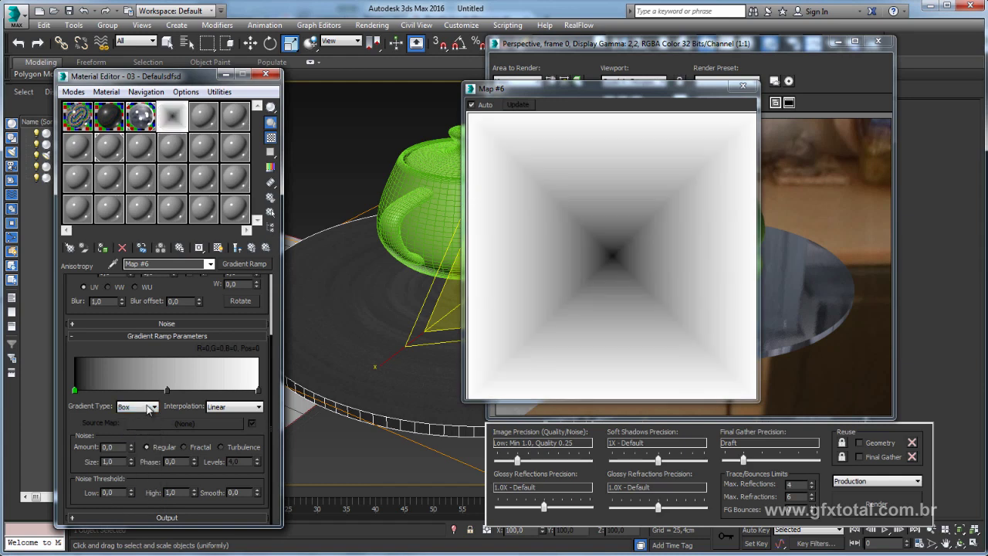
left_click(150, 410)
left_click(140, 455)
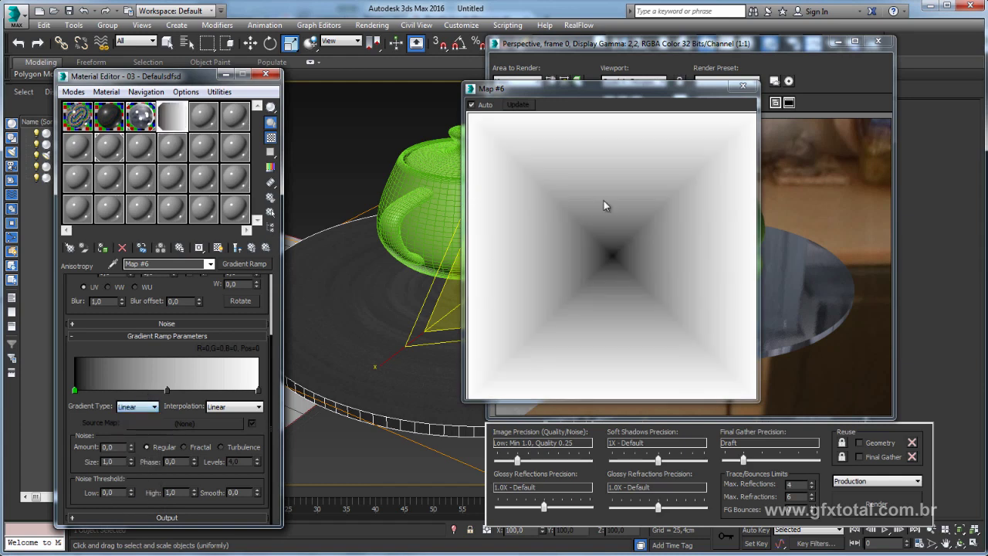
left_click(161, 410)
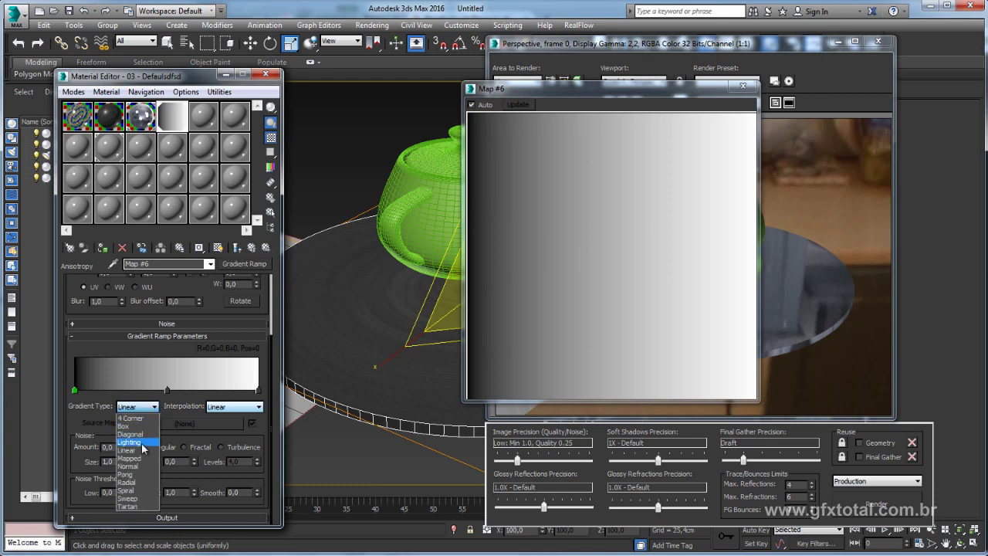
left_click(135, 502)
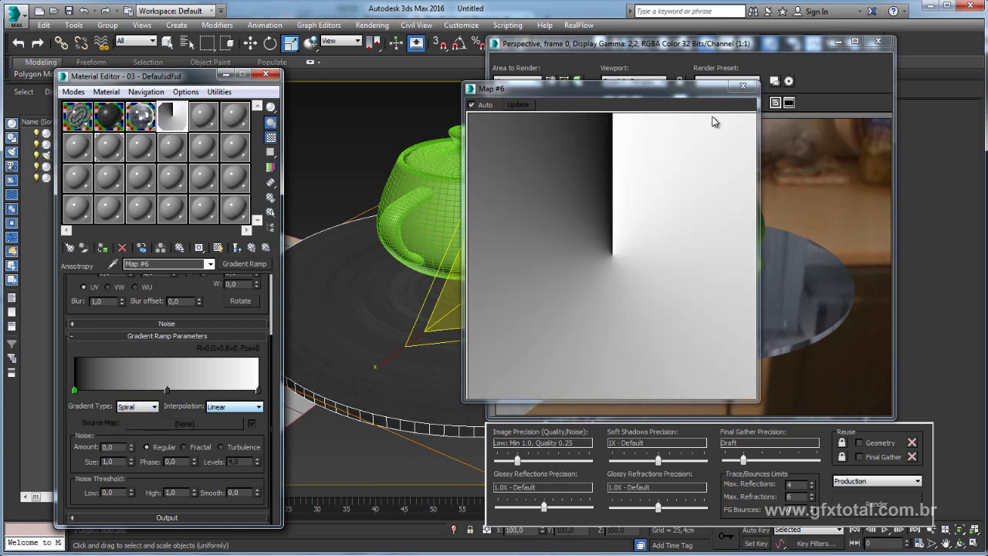
left_click(743, 85)
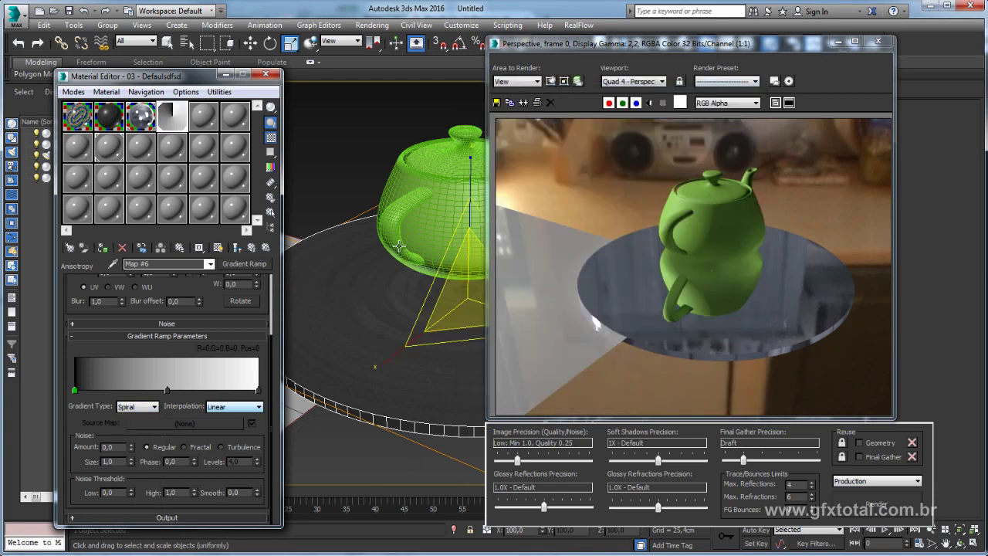
Step: Render the teapot and plate from three orbited angles, then close the rendered image
middle_click_drag(399, 246, 820, 442, "alt")
left_click(875, 505)
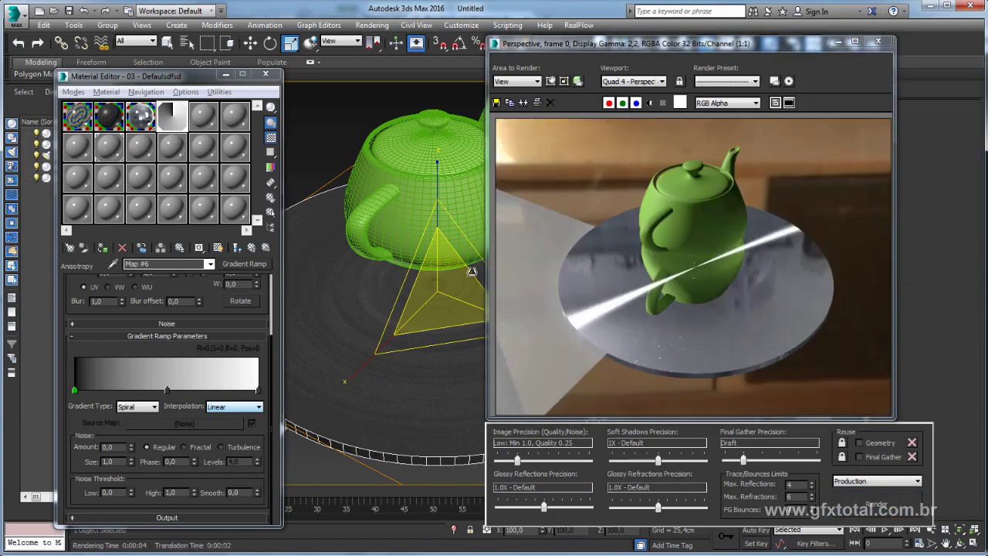
mouse_move(353, 272)
middle_mouse_down("alt")
mouse_move(344, 283)
mouse_move(342, 236)
middle_mouse_up("alt")
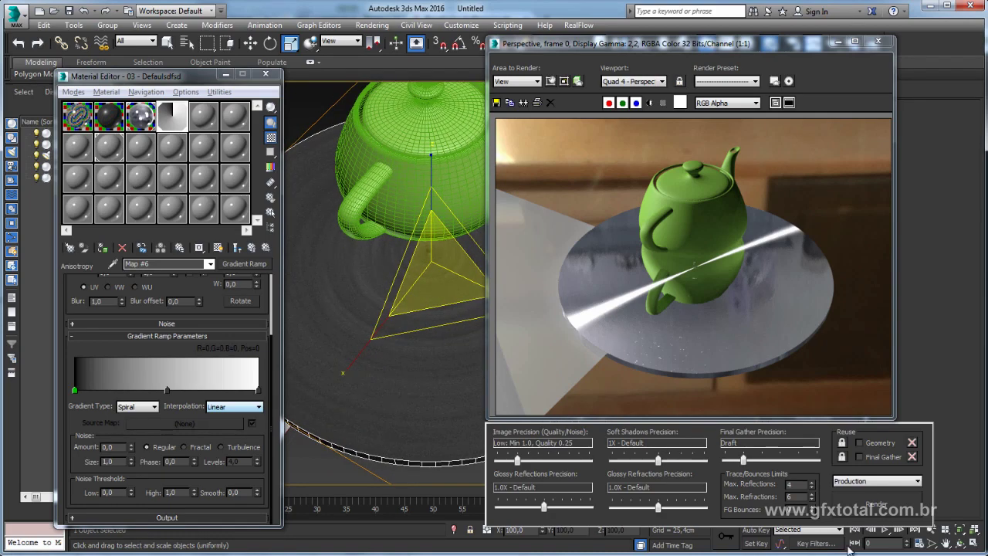
left_click(876, 504)
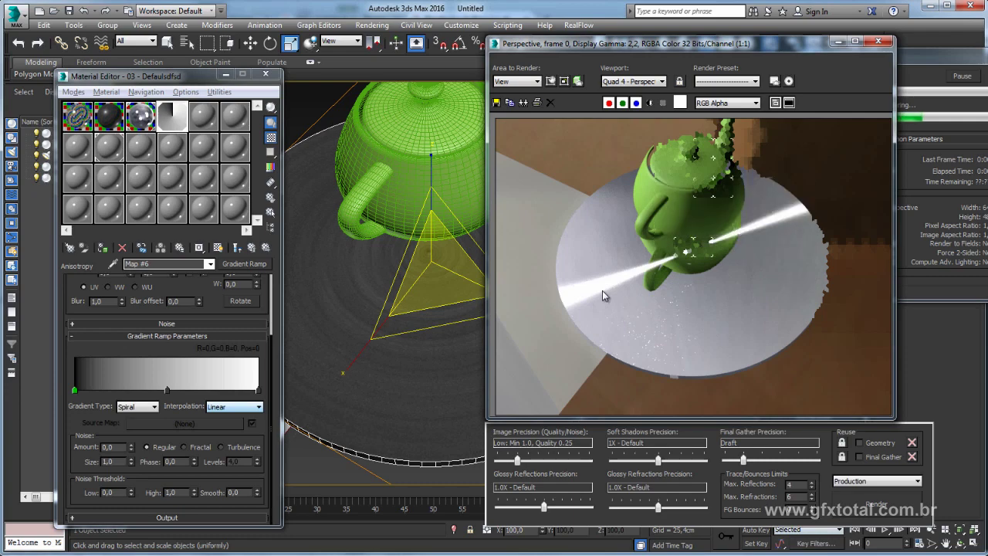
mouse_move(341, 305)
middle_mouse_down("alt")
mouse_move(359, 334)
mouse_move(371, 324)
middle_mouse_up("alt")
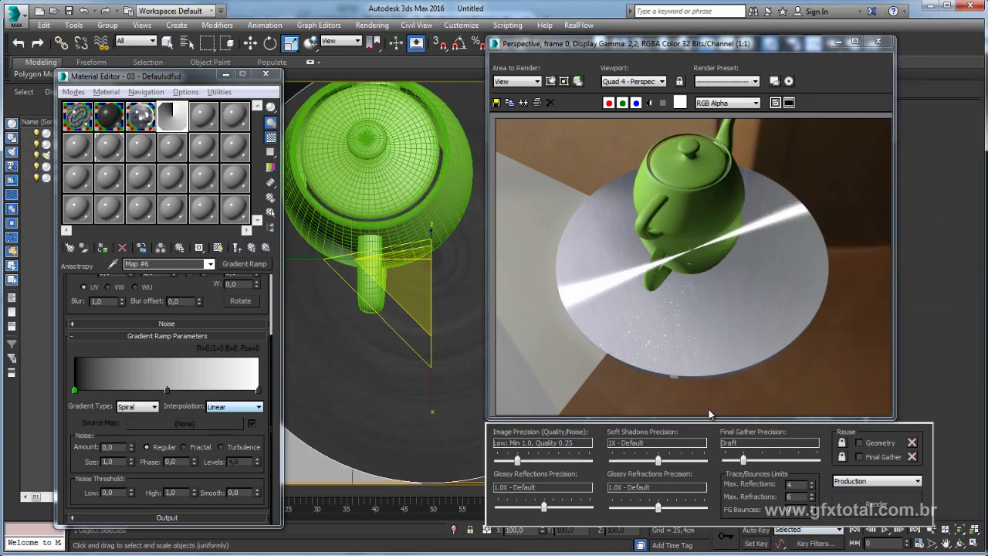
left_click(877, 505)
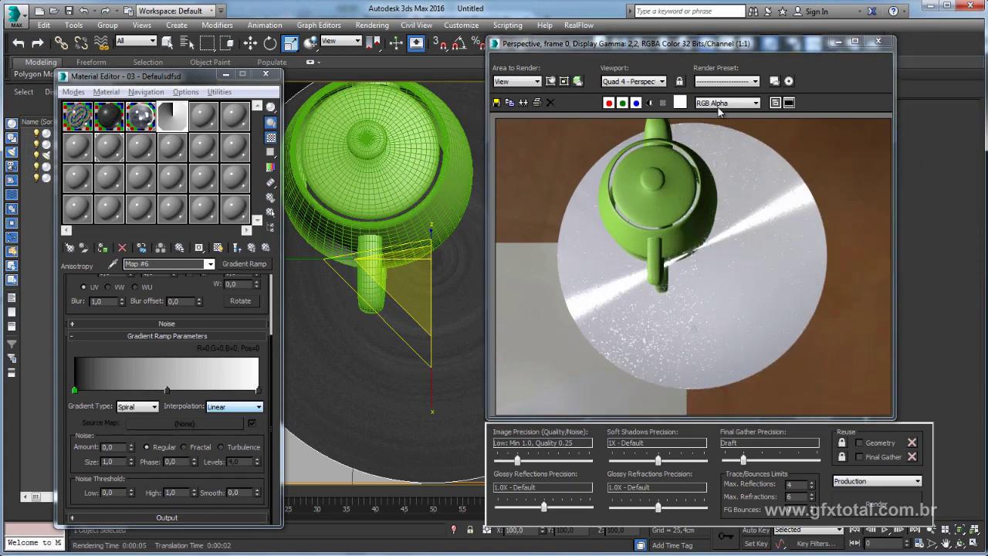
left_click(878, 42)
Step: Return to the parent Arch & Design material and clear its Bump map slot to None
left_click(238, 248)
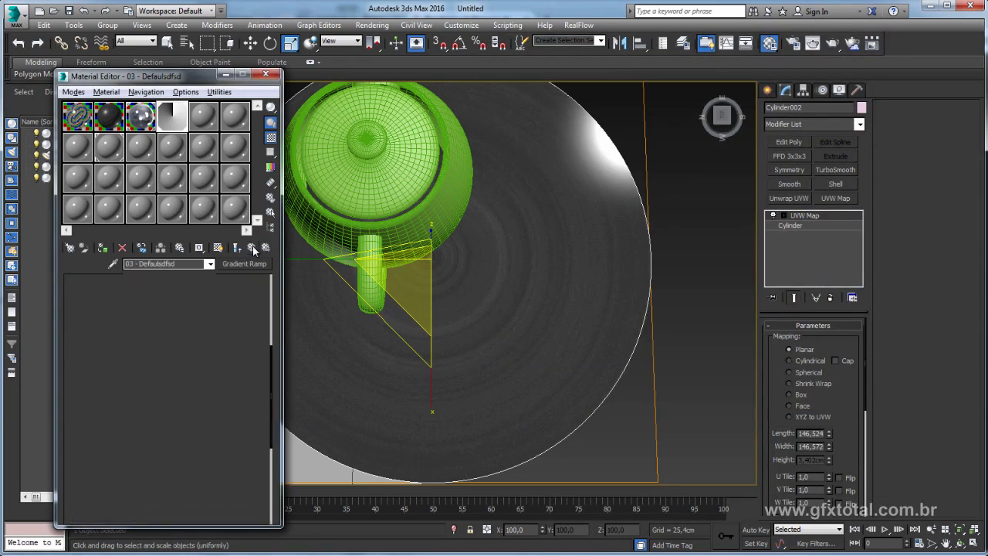
scroll(201, 348, "down", 4)
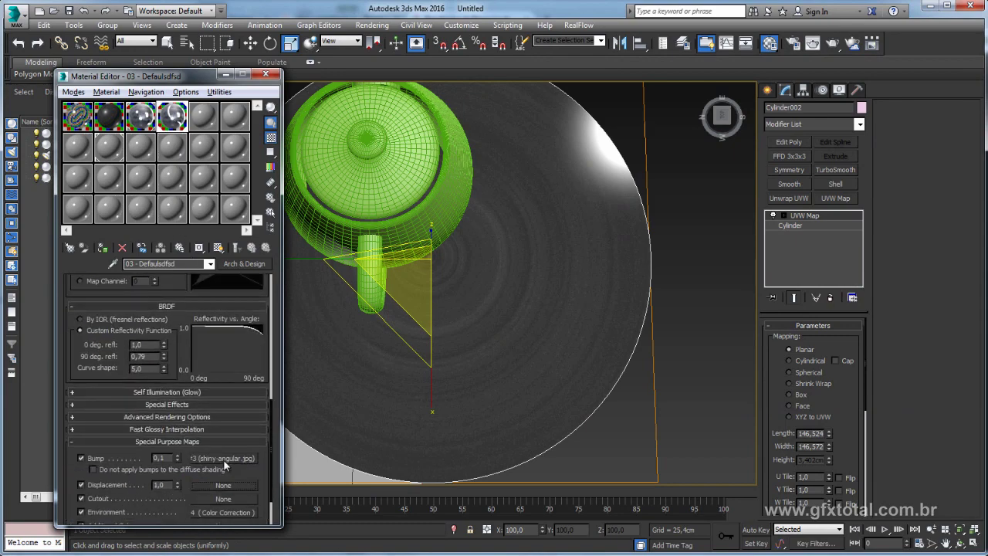
left_click_drag(220, 463, 223, 459)
mouse_move(420, 441)
middle_mouse_down("alt")
mouse_move(432, 372)
mouse_move(448, 353)
mouse_move(397, 379)
mouse_move(525, 351)
middle_mouse_up("alt")
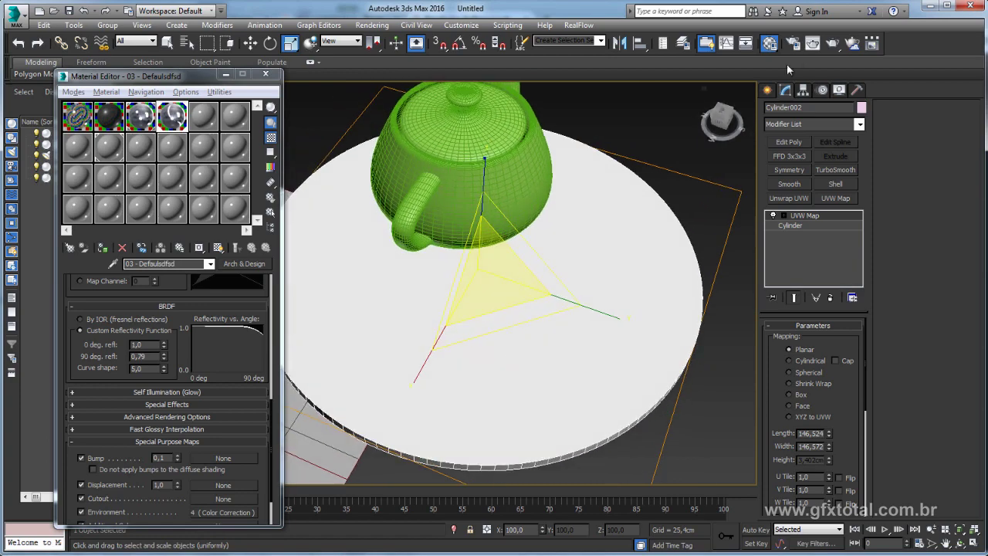
Step: Re-render the plate without the bump map and close the finished render
left_click(832, 43)
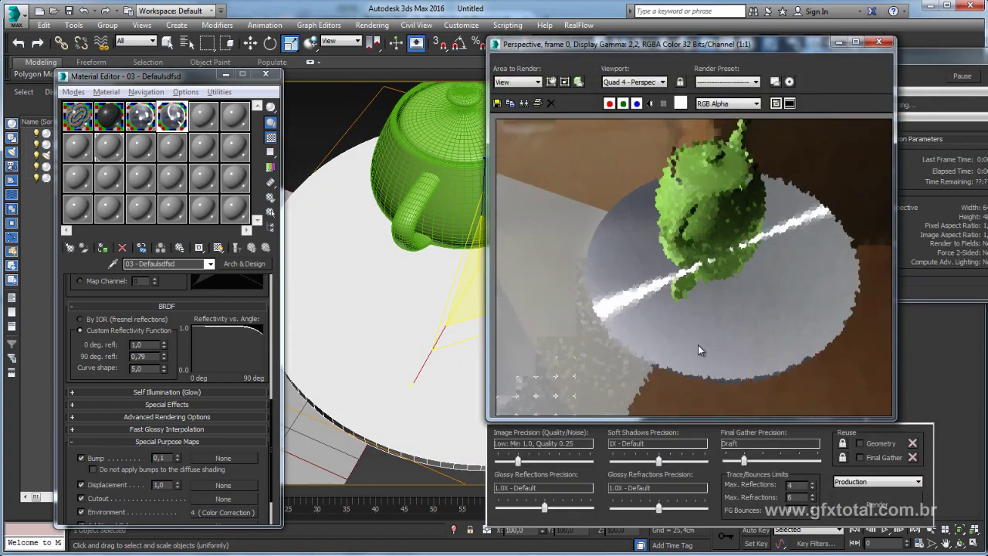
left_click(878, 42)
middle_click_drag(539, 226, 494, 255)
Step: Frame the plate, close the Material Editor, and show the environment photo as viewport background
key("z")
left_click(266, 74)
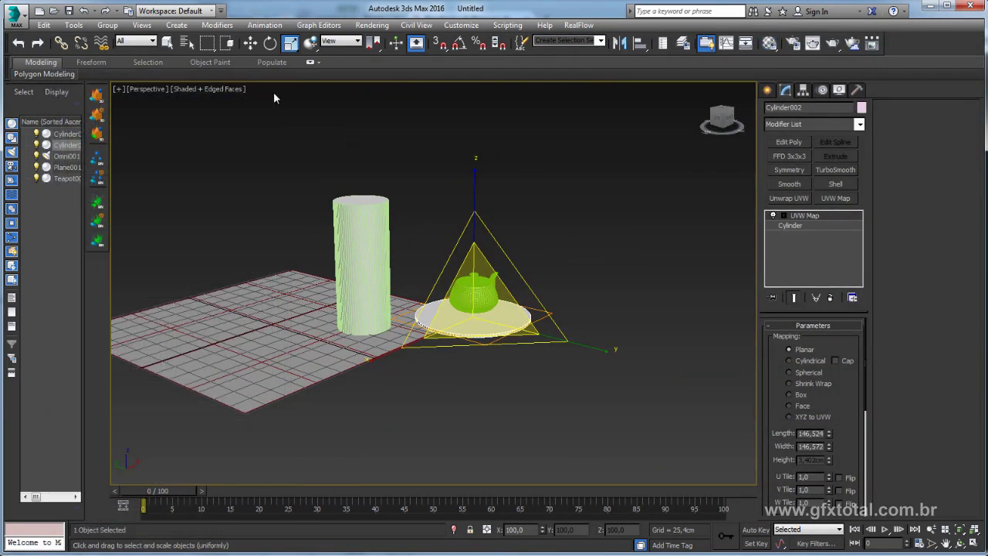
left_click(143, 26)
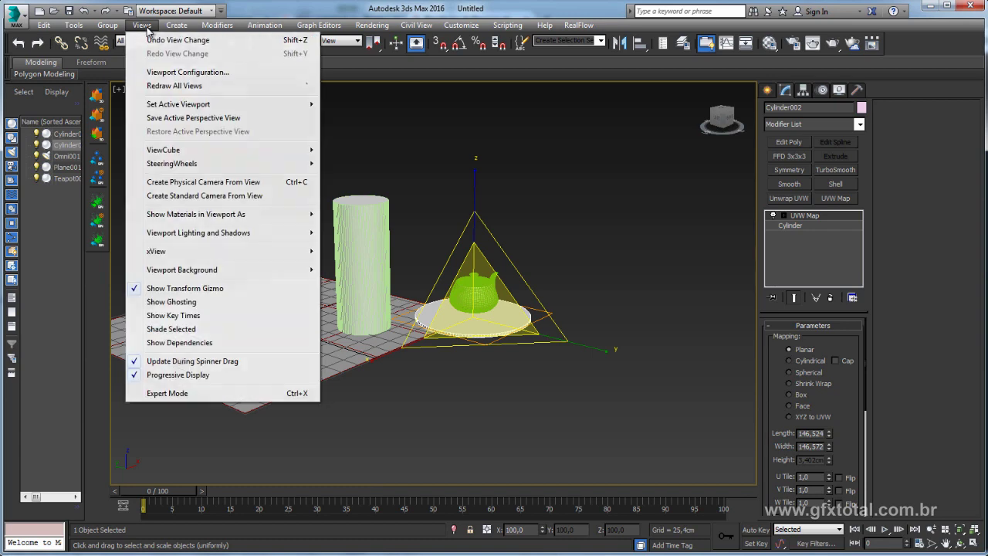
mouse_move(182, 269)
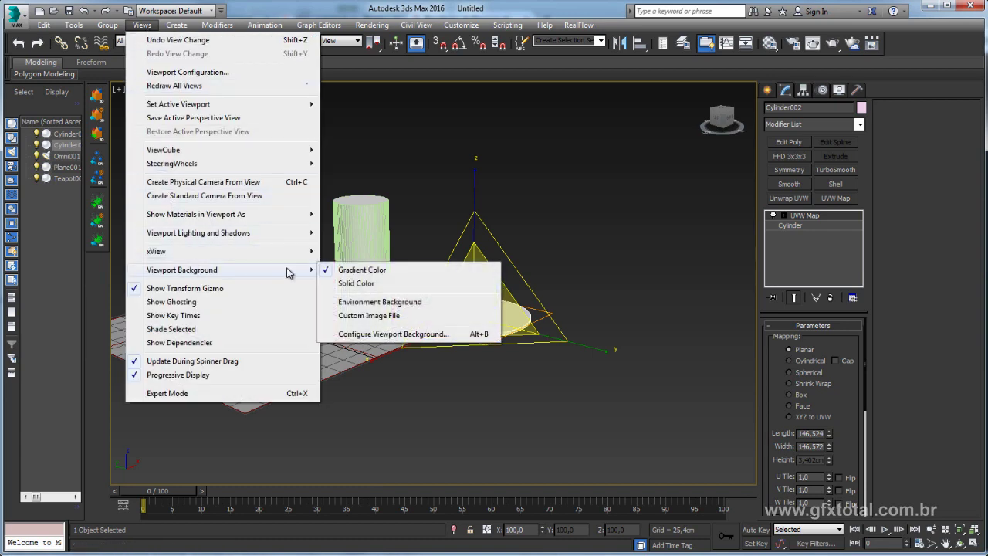
left_click(391, 307)
mouse_move(410, 311)
middle_mouse_down("alt")
mouse_move(569, 337)
mouse_move(519, 342)
mouse_move(580, 196)
mouse_move(463, 228)
mouse_move(598, 237)
mouse_move(656, 224)
mouse_move(519, 149)
middle_mouse_up("alt")
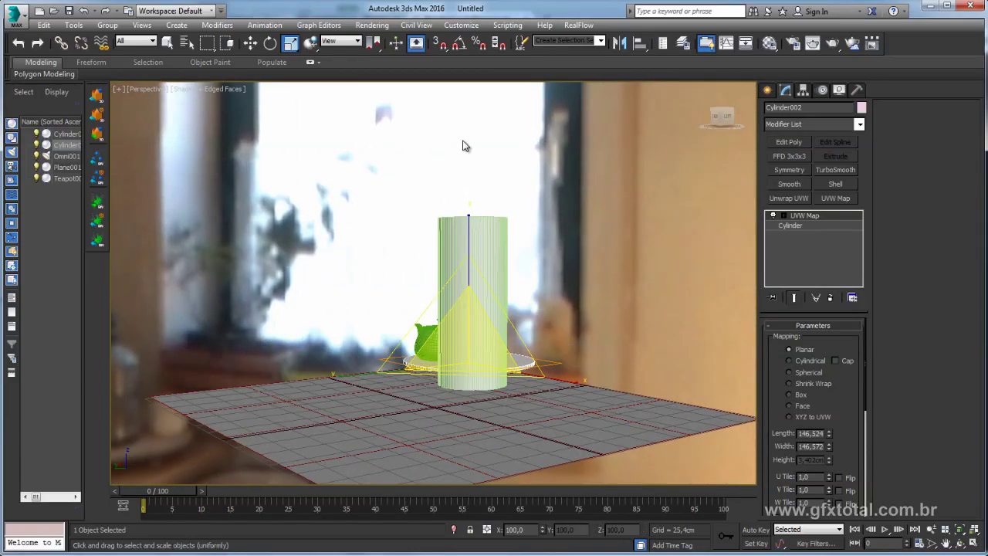
mouse_move(379, 191)
middle_mouse_down("alt")
mouse_move(578, 262)
mouse_move(479, 280)
mouse_move(510, 294)
mouse_move(518, 264)
mouse_move(686, 228)
middle_mouse_up("alt")
Step: Place an omni light raised above the plate and clone it into Omni003 and Omni004
left_click(769, 91)
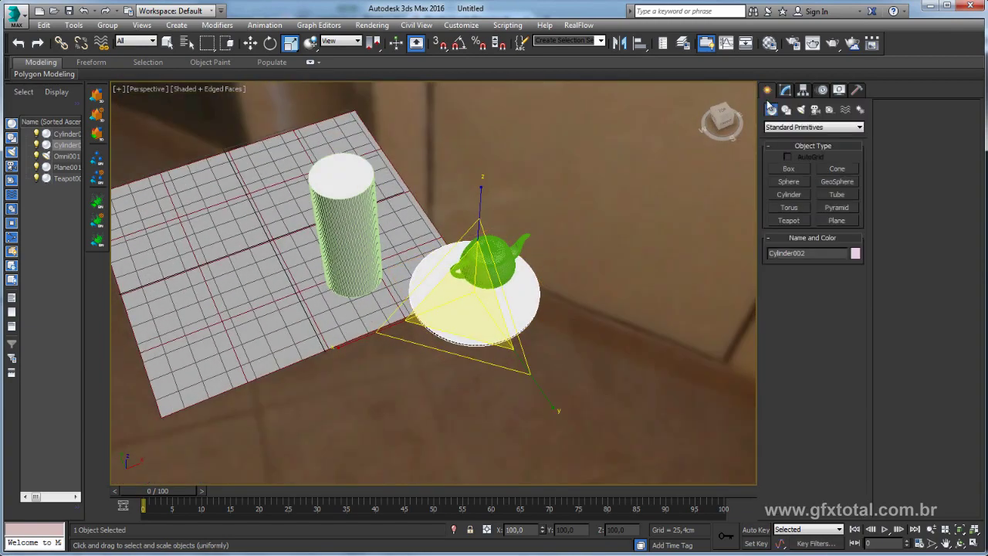
left_click(801, 110)
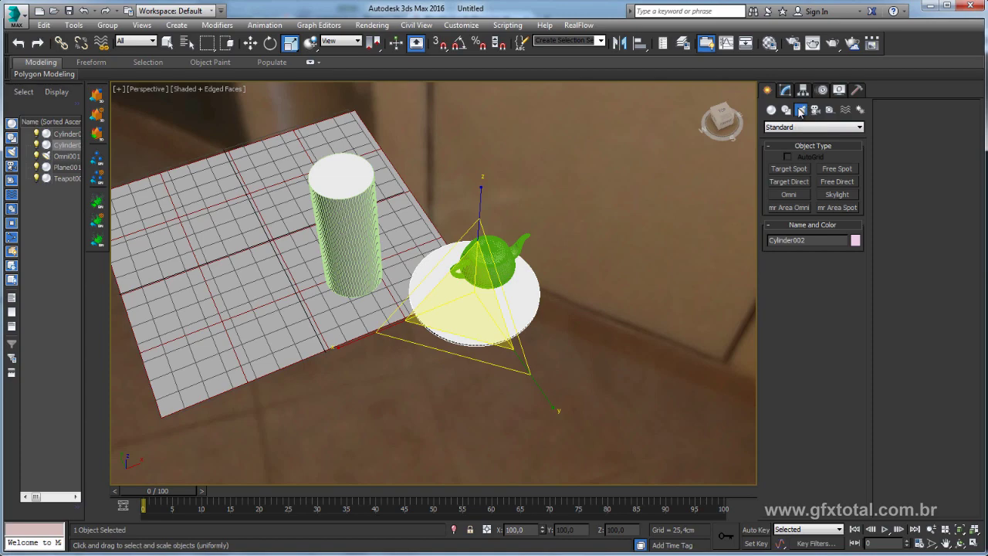
left_click(788, 195)
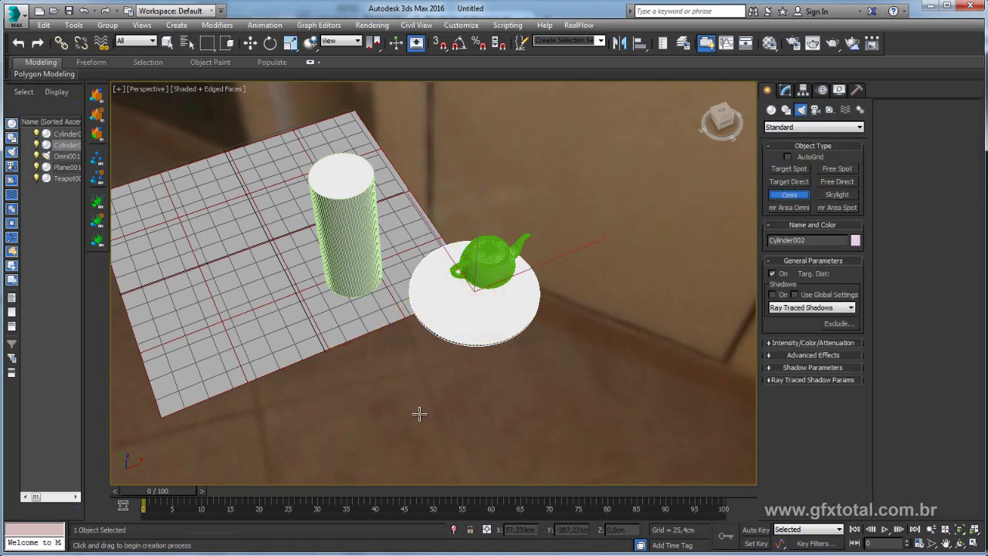
left_click(420, 412)
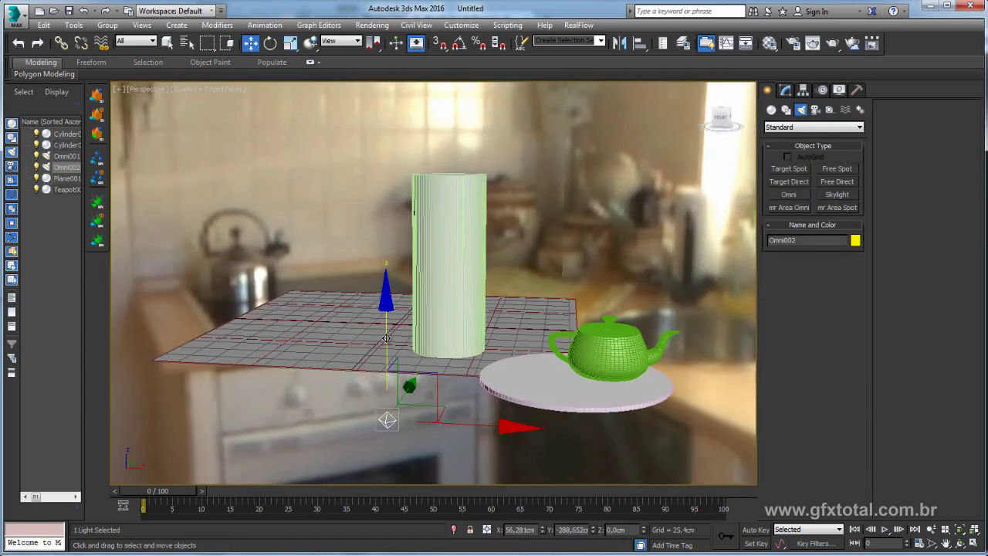
left_click_drag(384, 341, 384, 231)
mouse_move(383, 231)
middle_mouse_down("alt")
mouse_move(420, 257)
mouse_move(363, 355)
middle_mouse_up("alt")
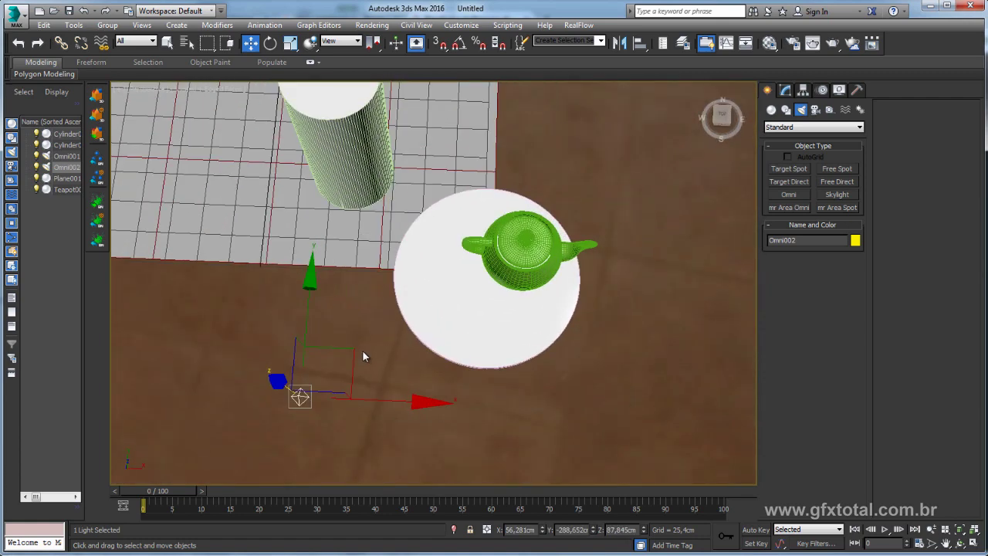
mouse_move(320, 379)
left_mouse_down("shift")
mouse_move(610, 97)
mouse_move(753, 340)
left_mouse_up("shift")
left_click(510, 337)
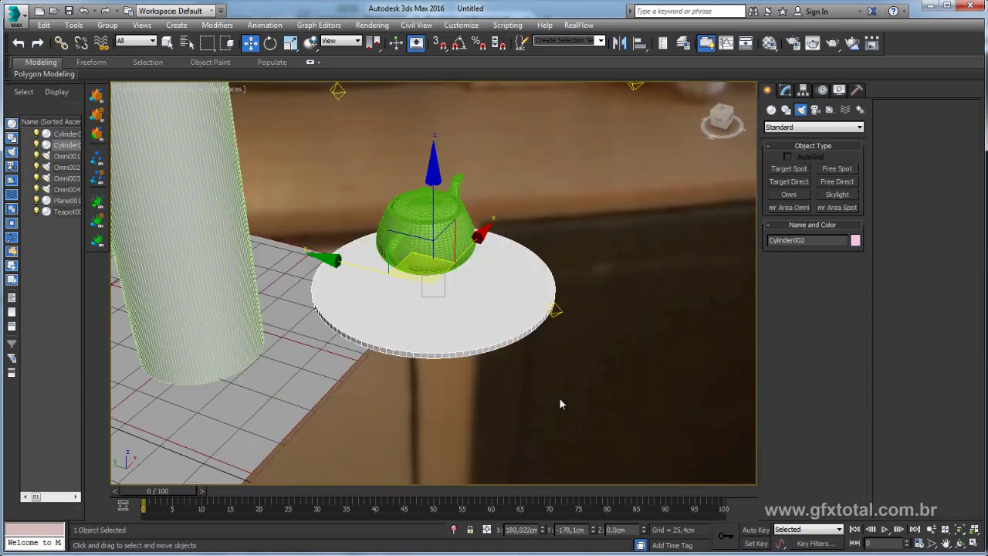
Step: Zoom in on the plate and teapot, show safe frames, and render the Perspective view
mouse_move(560, 398)
middle_mouse_down("alt")
mouse_move(579, 326)
mouse_move(582, 347)
middle_mouse_up("alt")
scroll(487, 293, "up", 5)
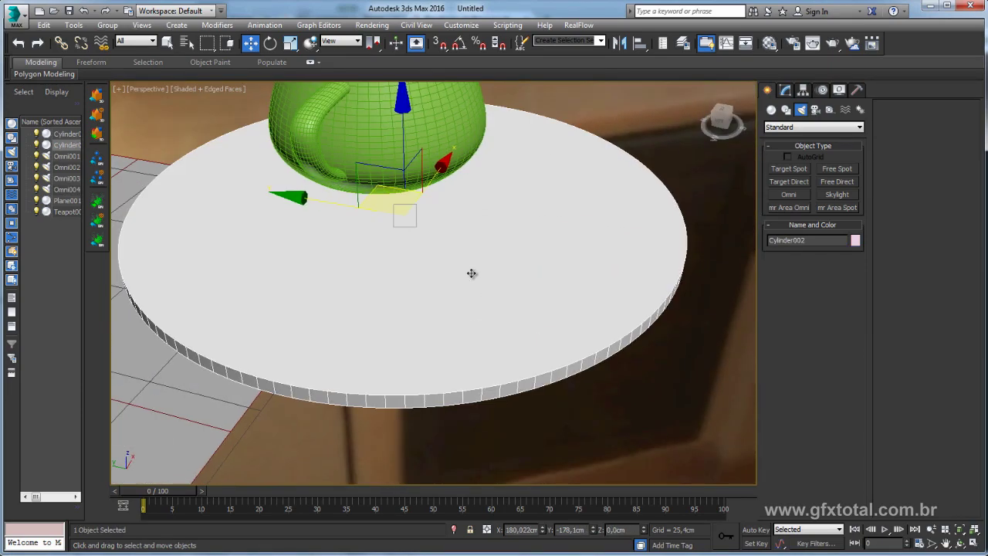
mouse_move(471, 273)
middle_mouse_down()
mouse_move(523, 320)
mouse_move(545, 316)
middle_mouse_up()
scroll(545, 316, "down", 2)
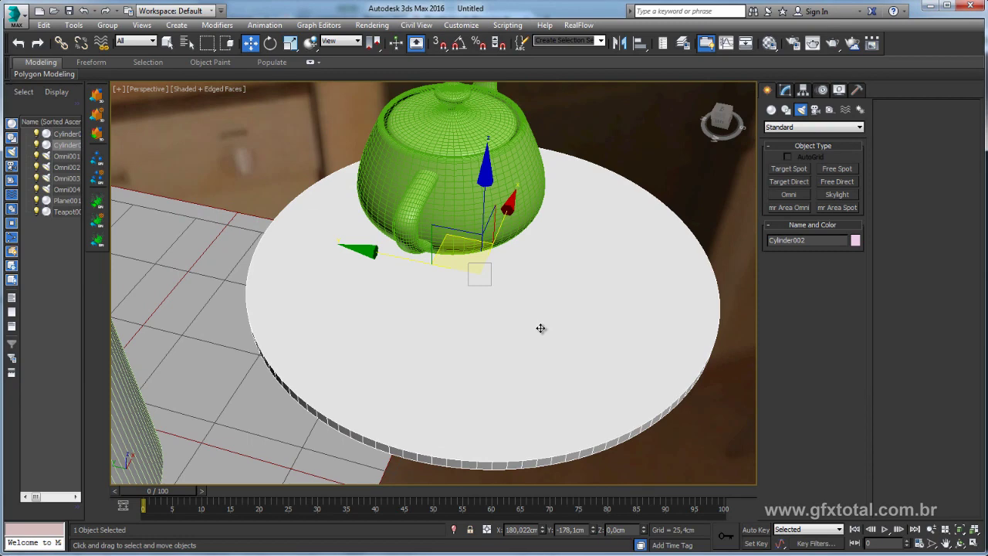
key("shift+f")
scroll(501, 316, "up", 4)
scroll(505, 291, "down", 2)
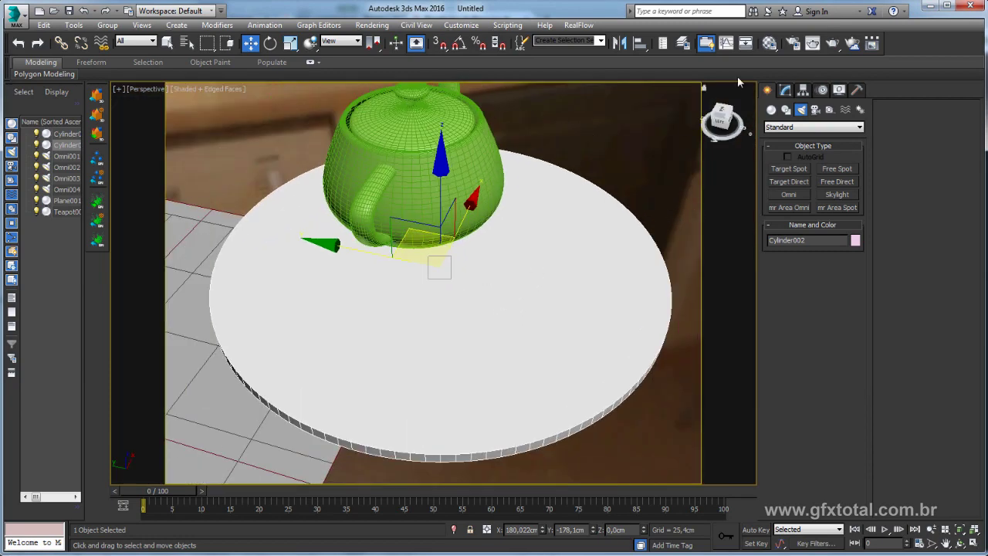
left_click(834, 43)
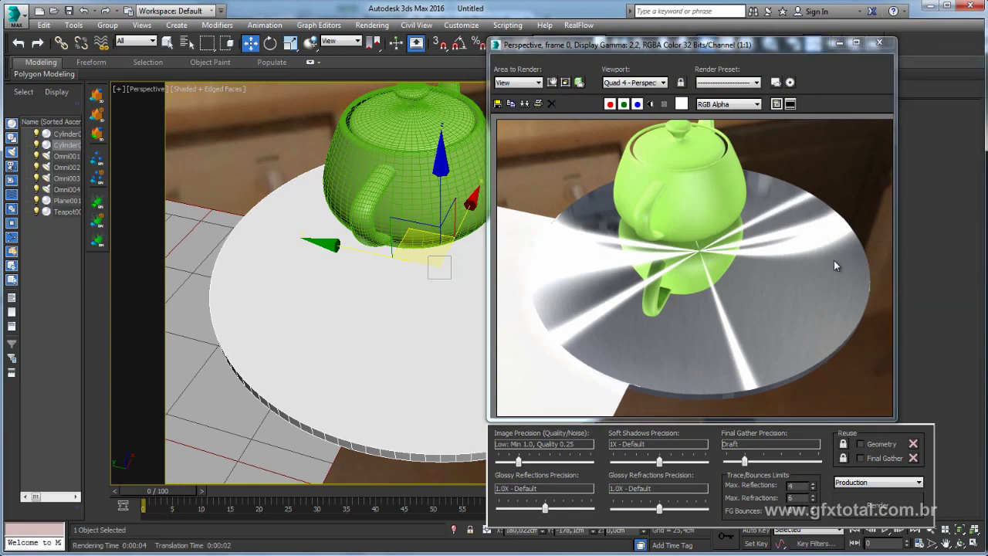
left_click_drag(813, 51, 510, 63)
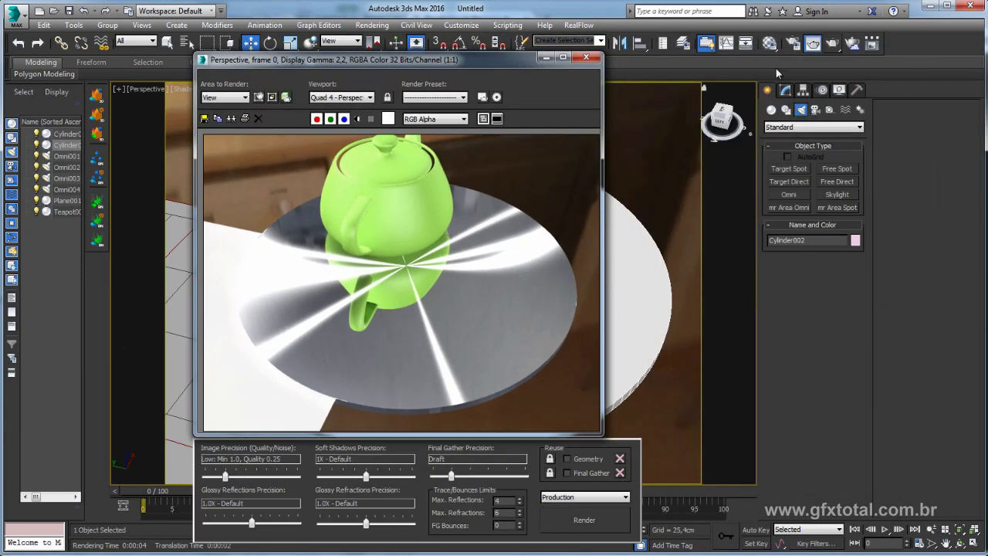
Step: Set the plate material's Reflection Glossiness to 0.5 and re-render to see blurred reflections
left_click(770, 44)
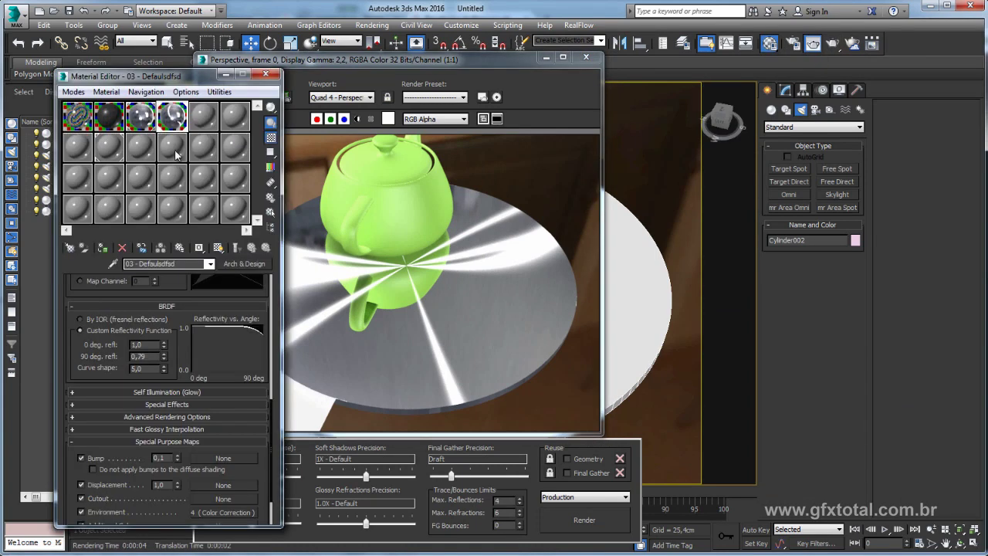
scroll(178, 293, "up", 3)
scroll(162, 339, "up", 3)
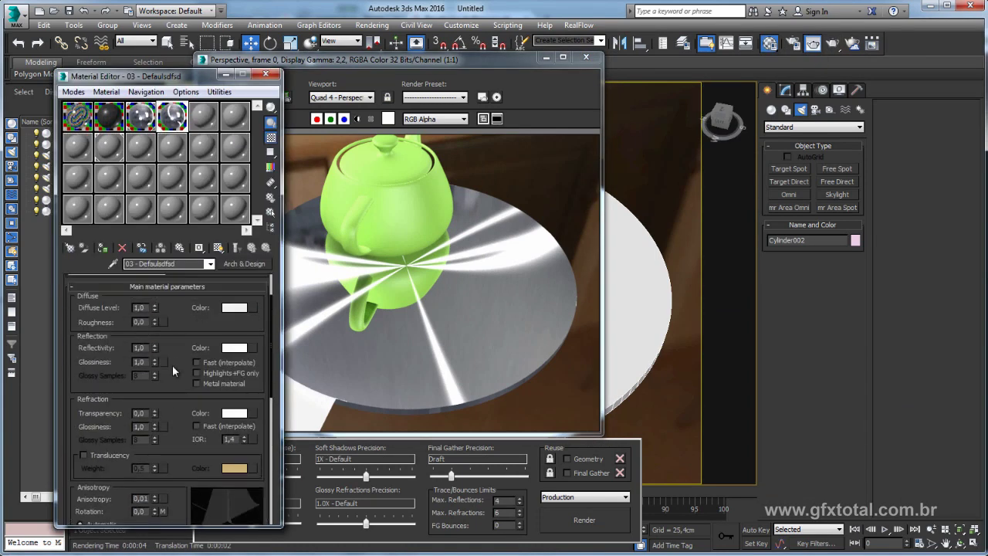
scroll(149, 379, "up", 2)
type(",5")
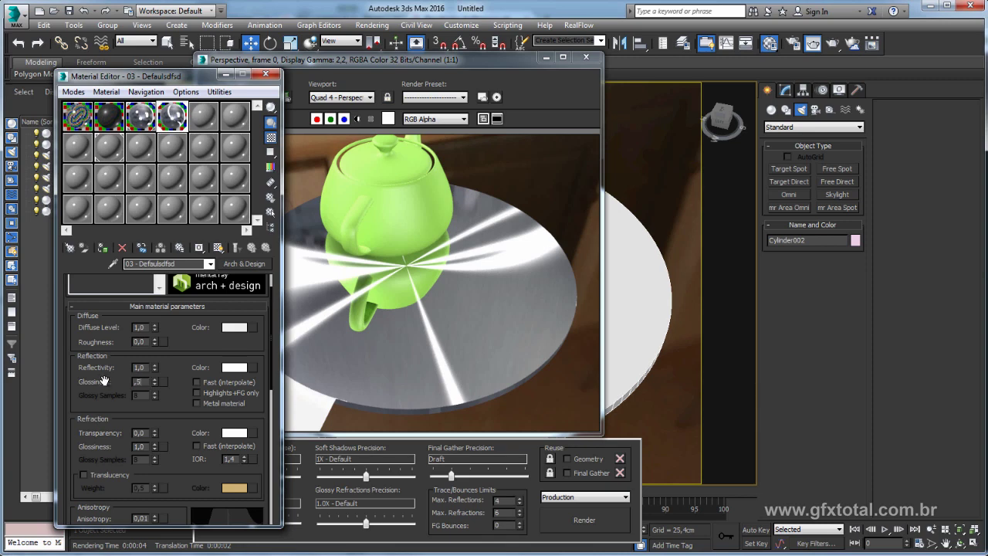
type("32")
key("Return")
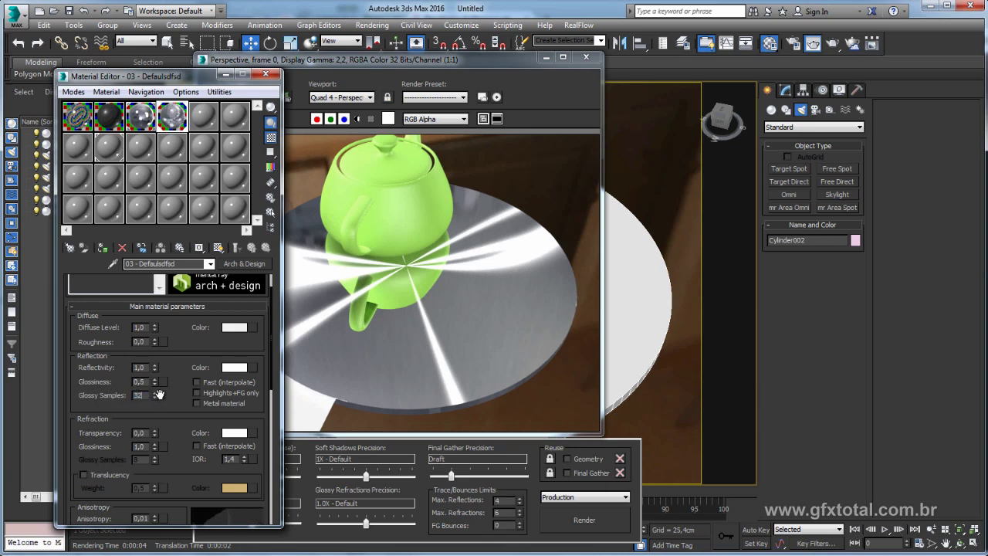
left_click(562, 525)
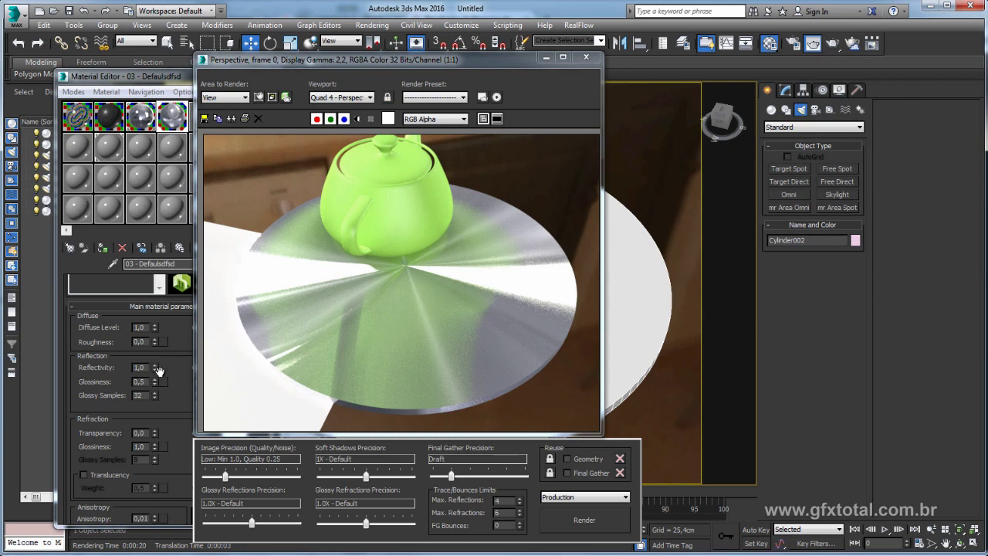
Step: Raise Glossy Samples to 128, then inspect the 03 - Default material slot
double_click(144, 395)
type("128")
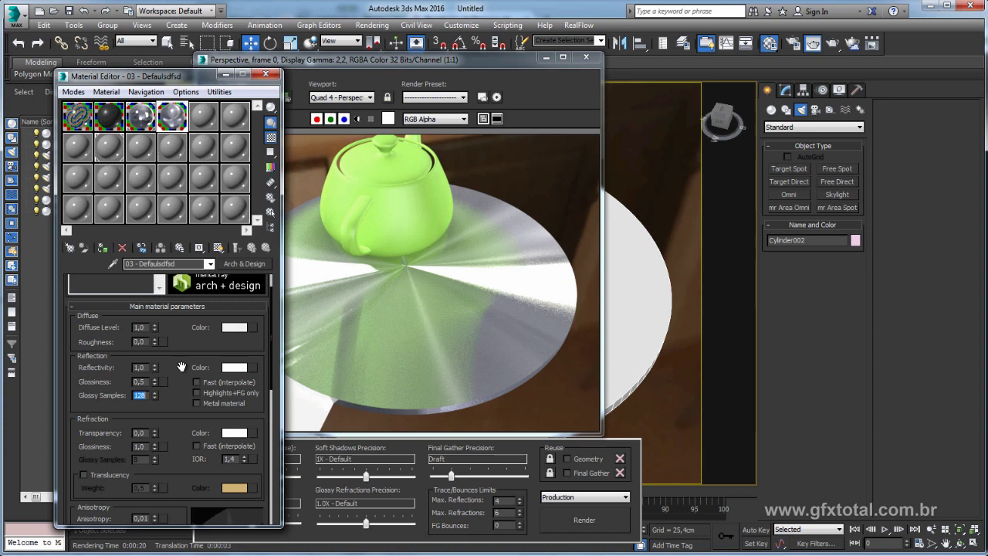
left_click_drag(182, 366, 147, 433)
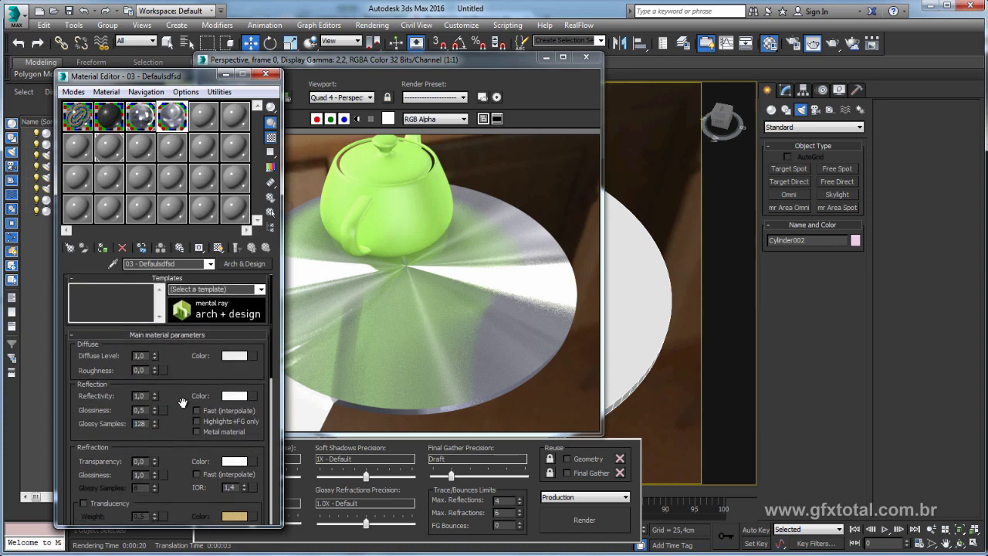
scroll(166, 437, "down", 1)
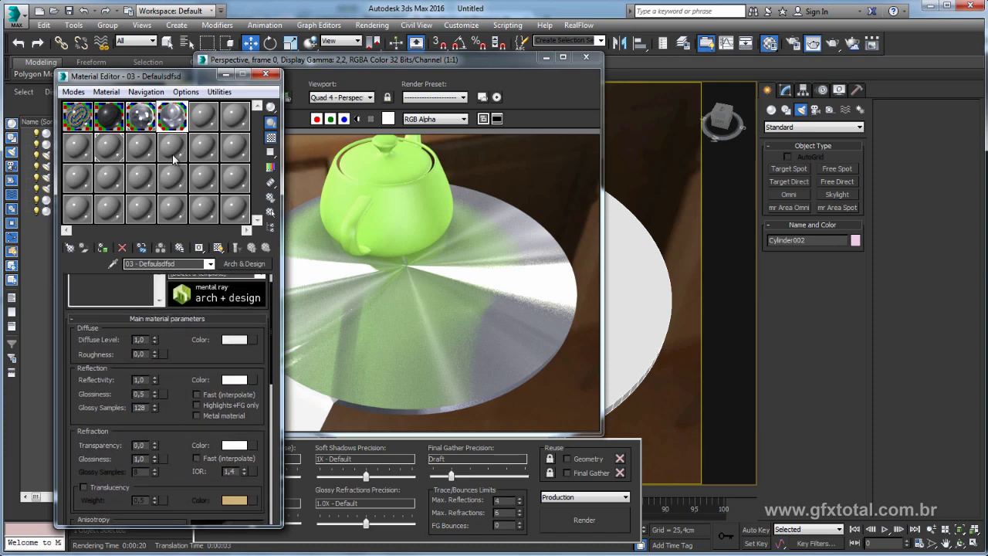
scroll(178, 391, "down", 1)
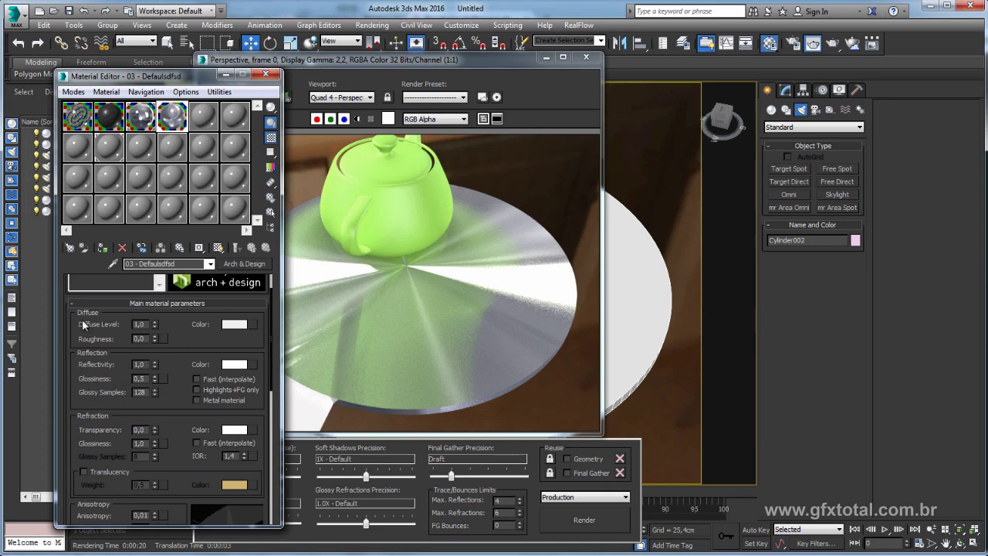
left_click(143, 120)
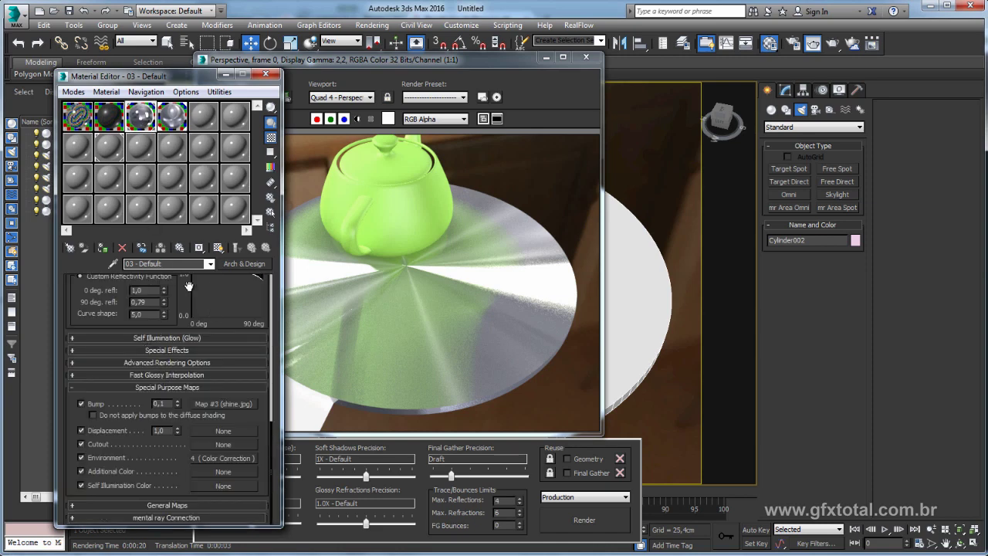
Step: Go back to the plate's 03 - Defaulsdfsd material and close the Material Editor
scroll(186, 309, "up", 5)
scroll(184, 340, "up", 5)
scroll(181, 370, "up", 5)
scroll(179, 407, "up", 5)
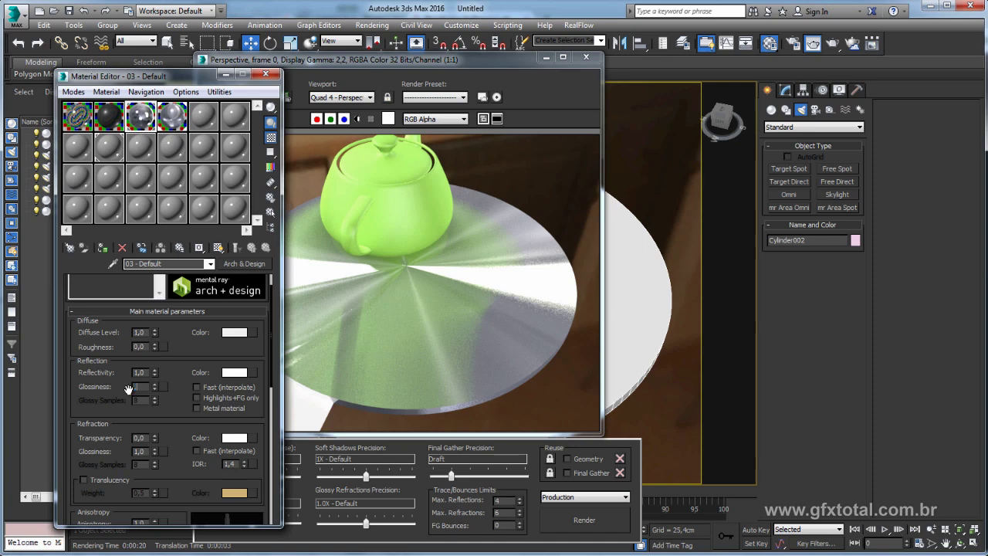
left_click(171, 130)
type("128")
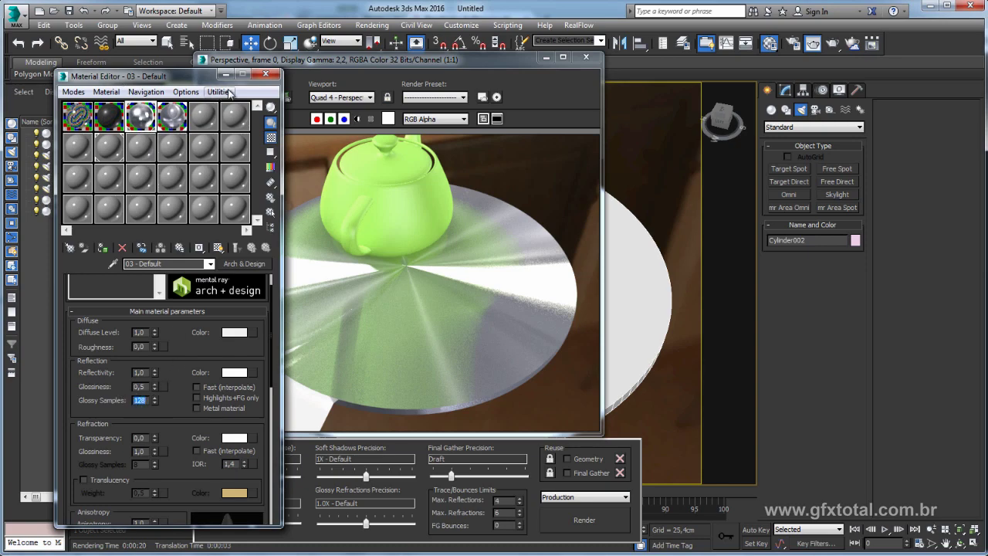
left_click(266, 75)
Step: Close the rendered frame window and delete every object in the scene
left_click(586, 56)
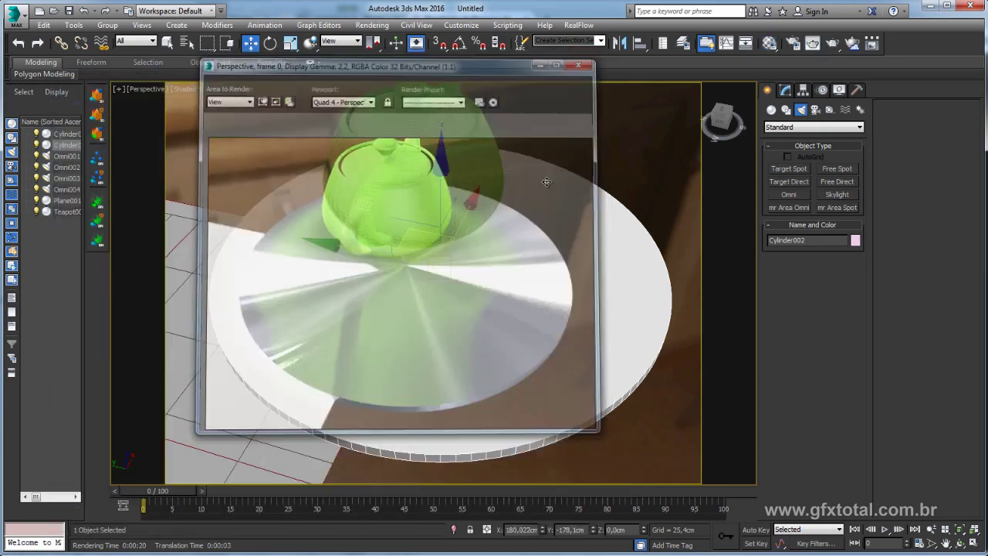
scroll(603, 131, "down", 3)
scroll(463, 269, "down", 4)
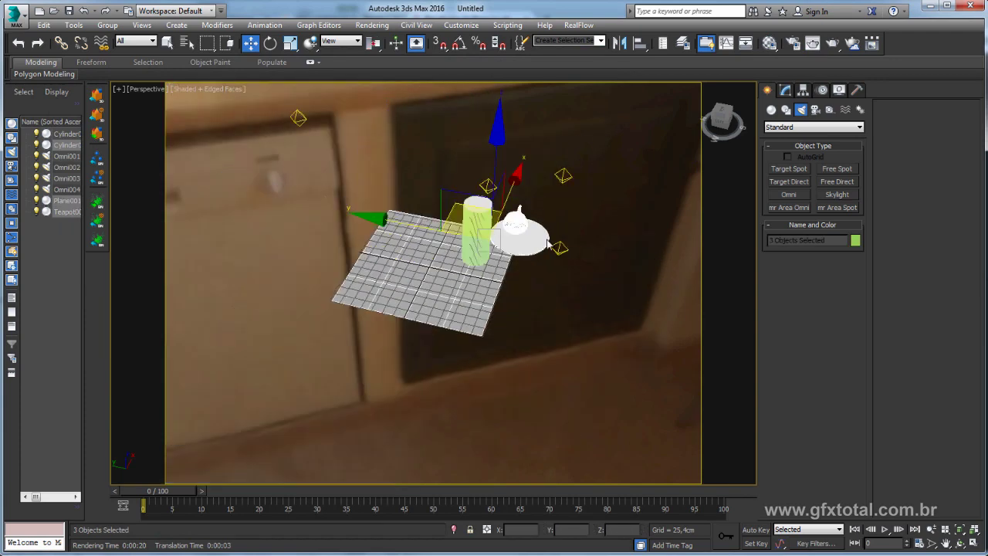
key("ctrl+a")
key("Delete")
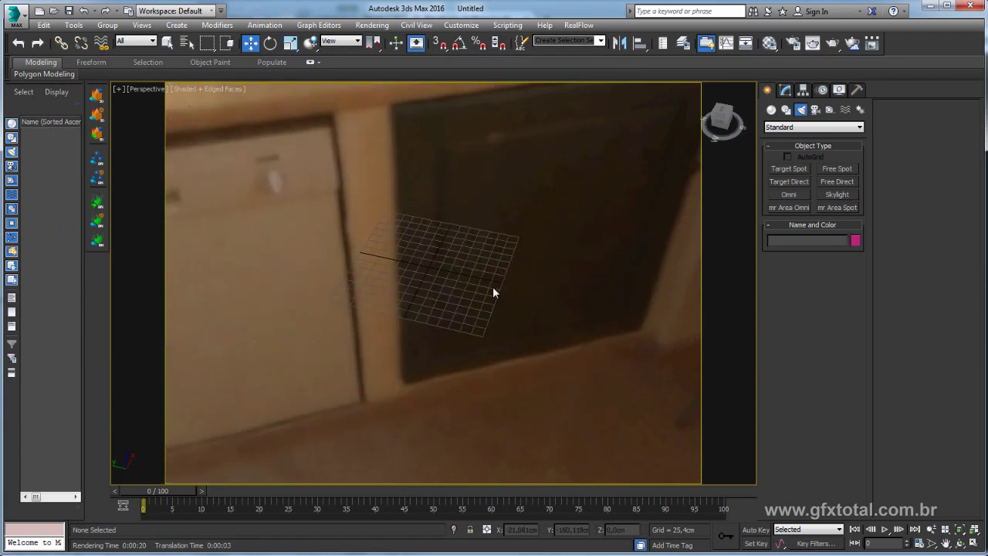
Step: Switch to the Front view with a gradient viewport background, ready to draw a Line spline
key("t")
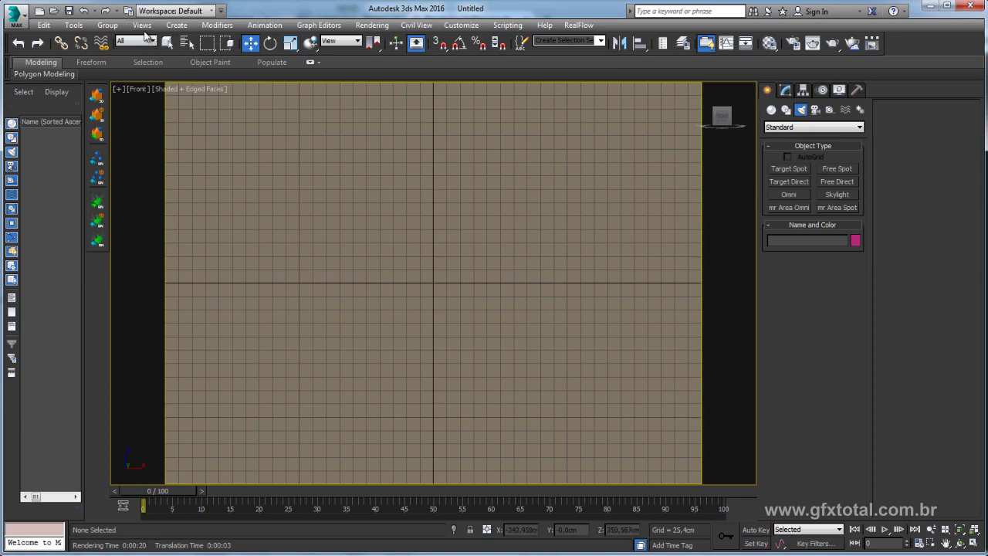
left_click(141, 25)
mouse_move(182, 270)
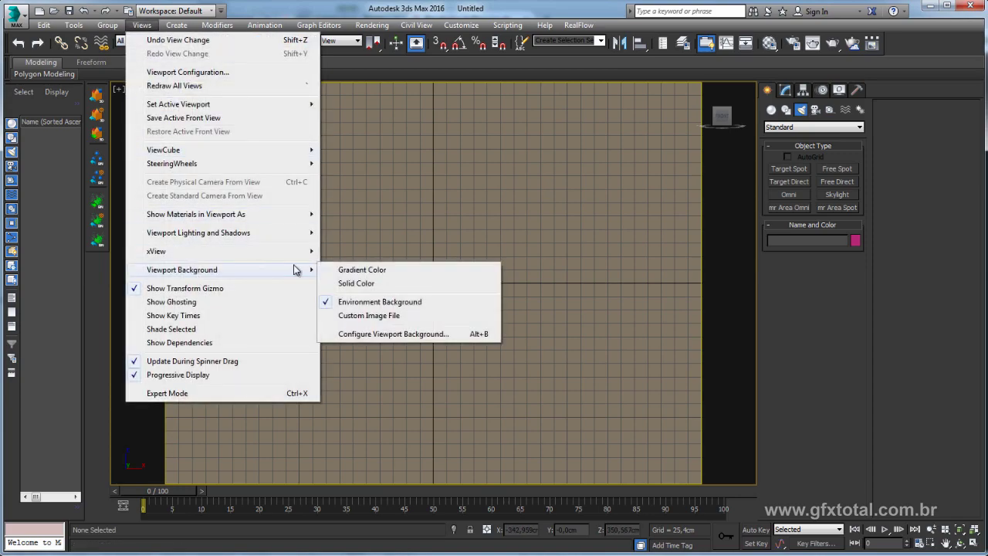
left_click(373, 270)
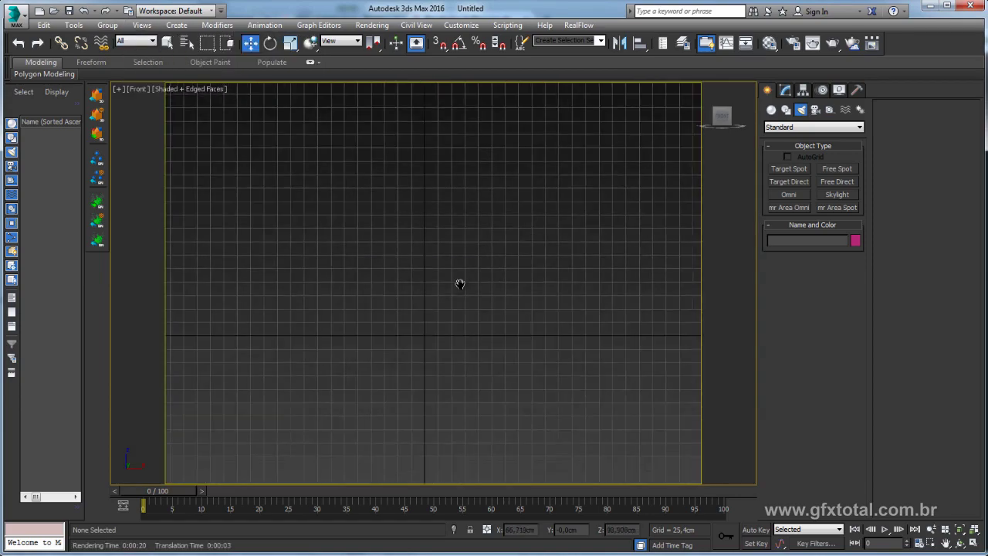
scroll(630, 232, "up", 1)
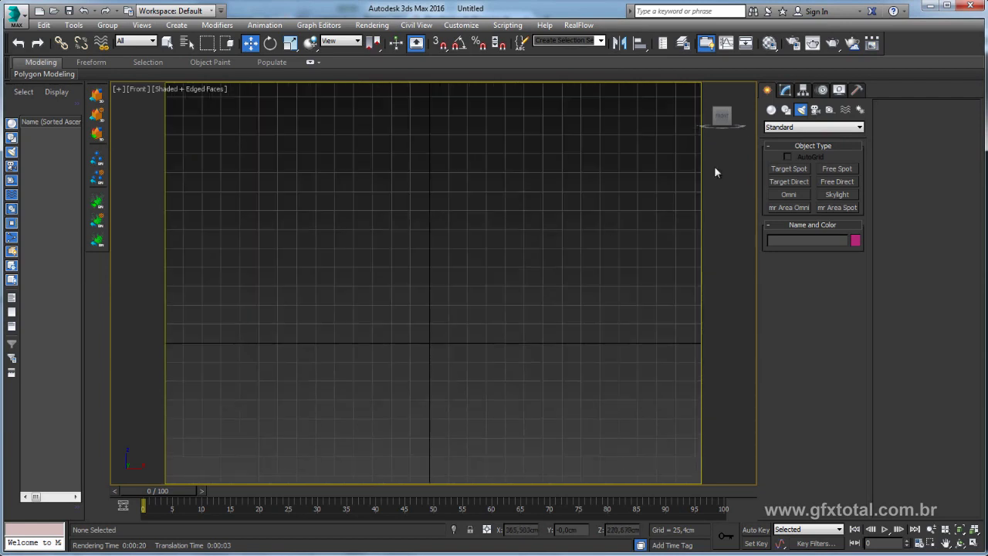
left_click(786, 110)
left_click(789, 179)
Step: Draw Line001 from the grid centre leftward, then up with small bevels, and view it in Perspective
middle_click_drag(435, 342, 463, 367)
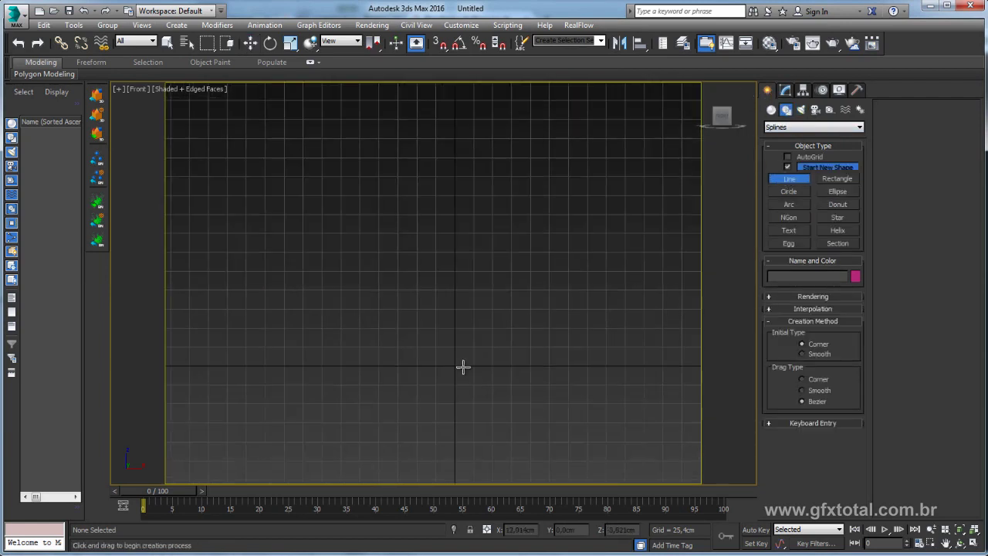
left_click(454, 365)
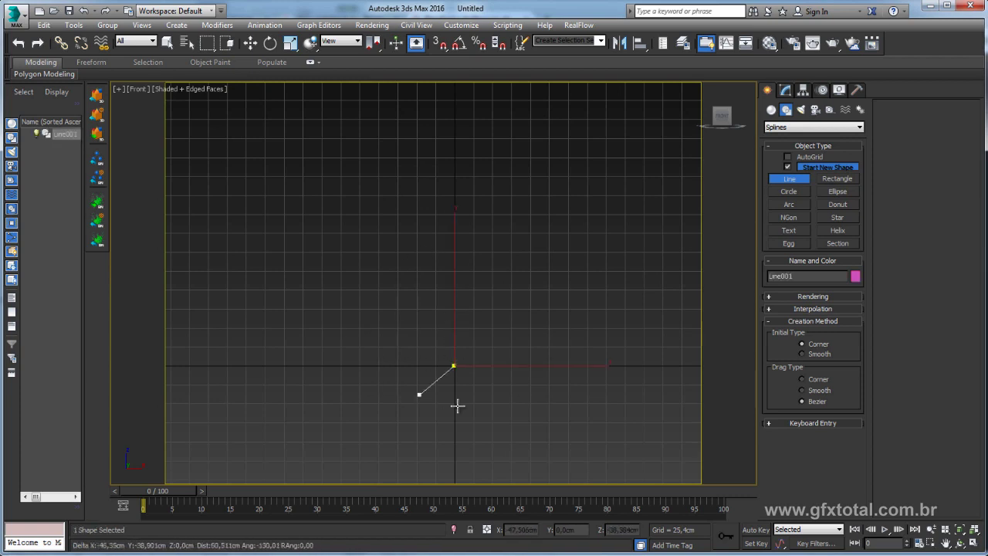
left_click(340, 365)
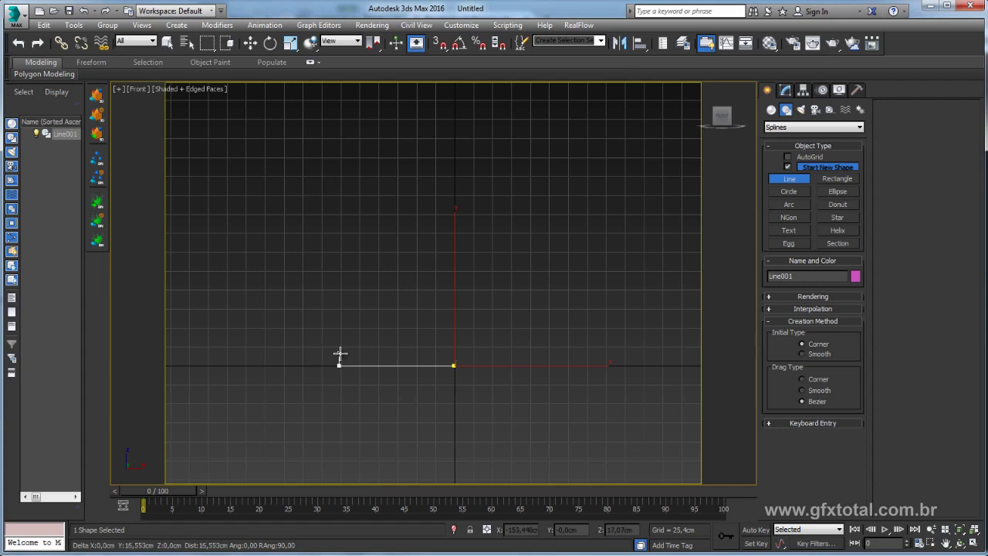
left_click(340, 353)
left_click(334, 345)
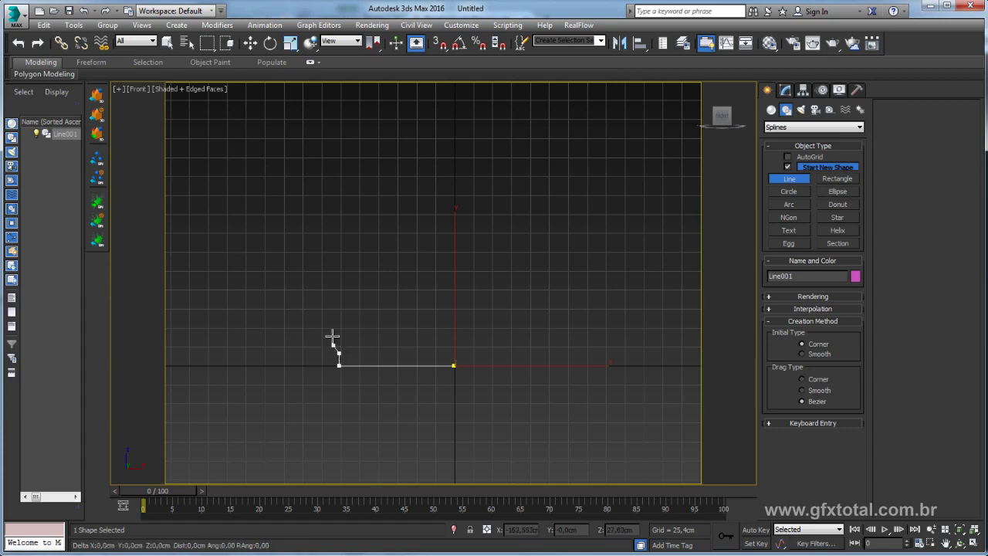
left_click(333, 212)
left_click(324, 204)
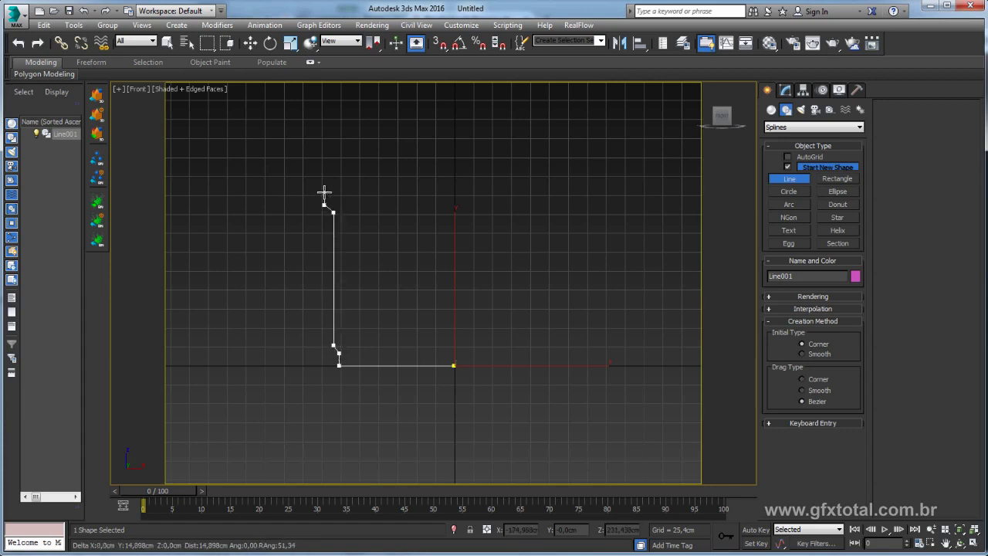
left_click(324, 186)
right_click(326, 174)
mouse_move(426, 252)
middle_mouse_down()
mouse_move(390, 252)
mouse_move(424, 313)
mouse_move(415, 322)
mouse_move(442, 321)
middle_mouse_up()
key("p")
Step: Apply a Lathe modifier to Line001, align it to Max, and set Segments to 100
left_click(785, 90)
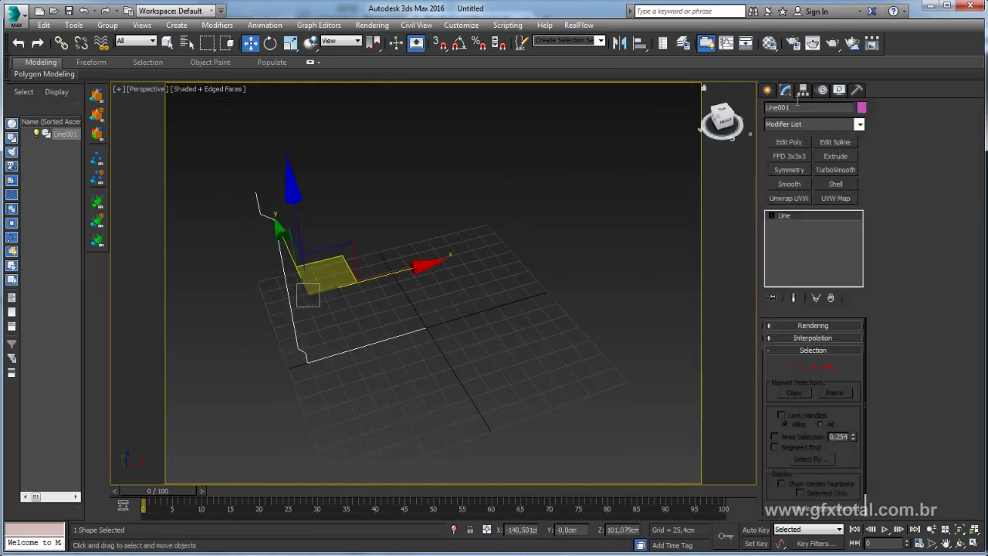
left_click(860, 124)
scroll(819, 309, "down", 5)
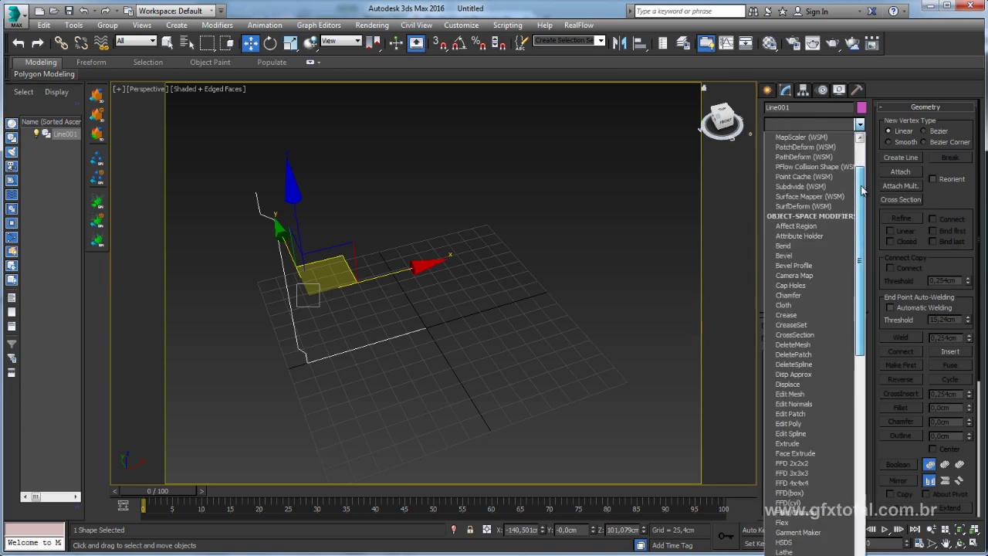
left_click(795, 550)
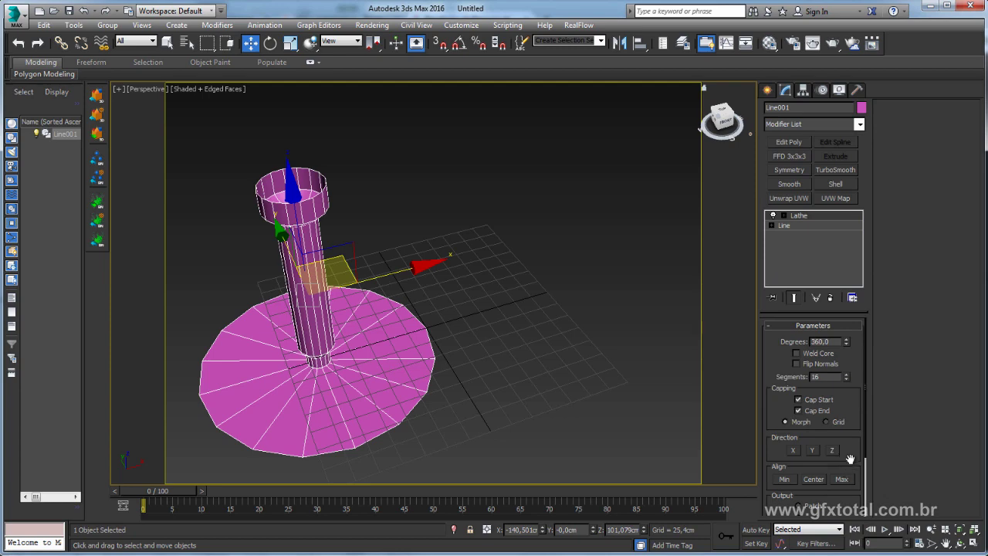
mouse_move(850, 459)
left_mouse_down()
mouse_move(841, 375)
mouse_move(863, 461)
left_mouse_up()
left_click(843, 397)
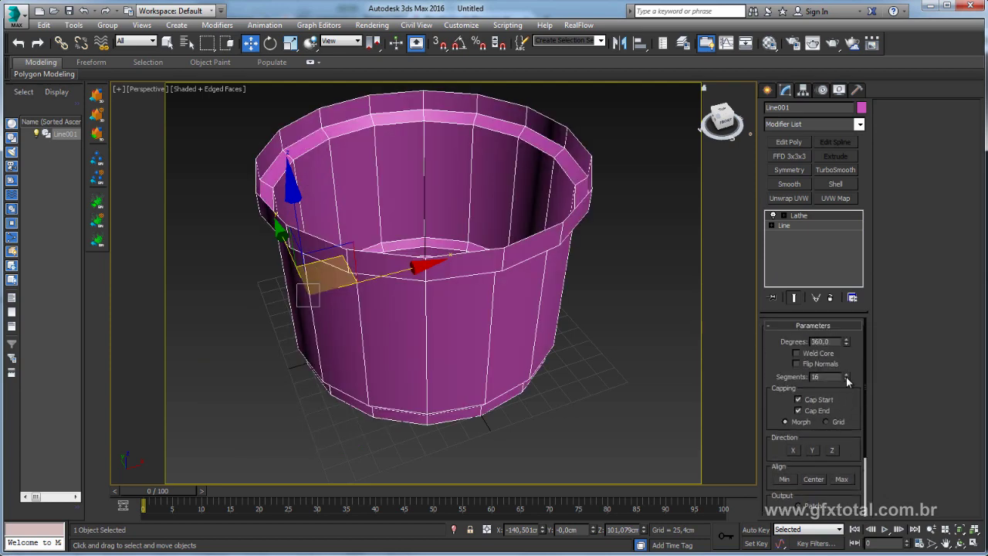
left_click_drag(847, 378, 847, 339)
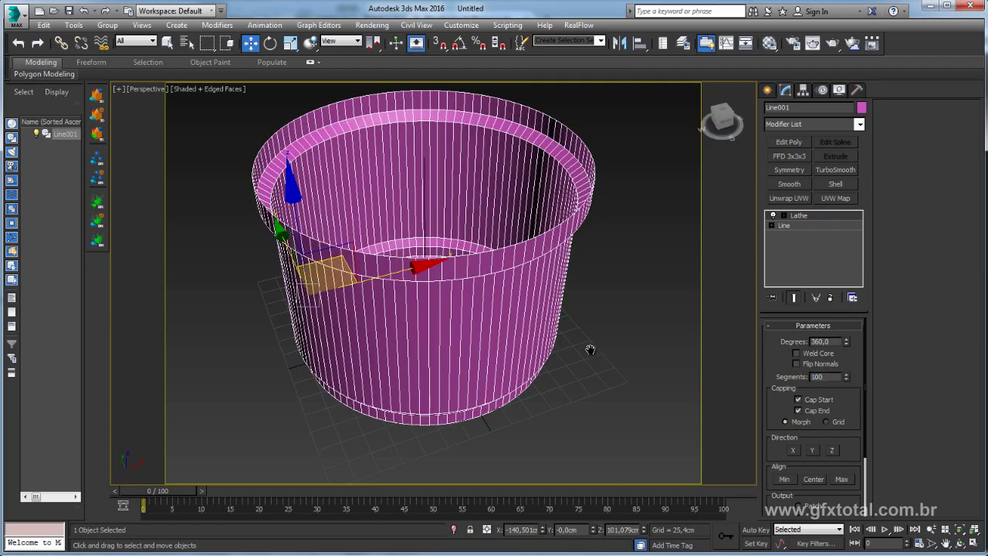
mouse_move(592, 347)
middle_mouse_down("alt")
mouse_move(583, 377)
mouse_move(543, 321)
mouse_move(549, 376)
mouse_move(536, 413)
middle_mouse_up("alt")
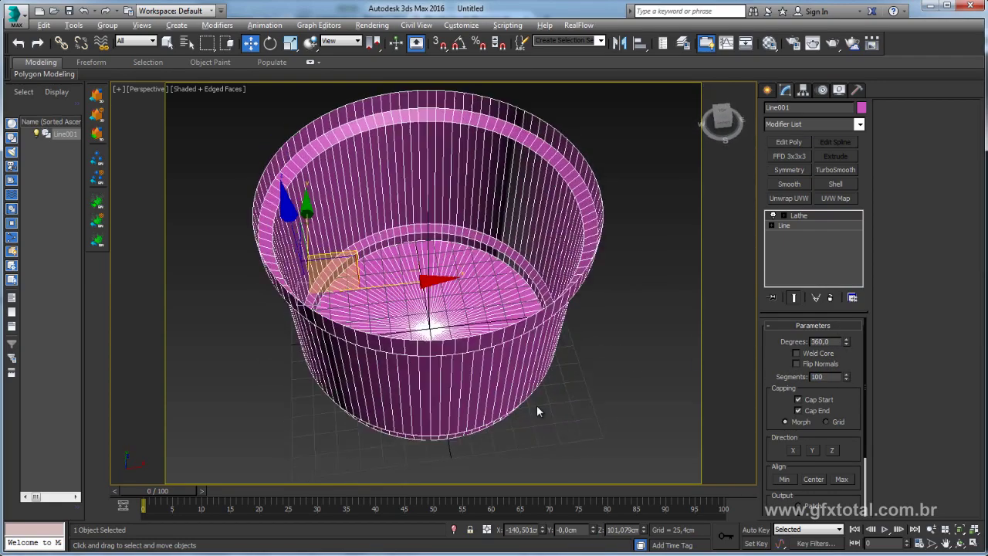
Step: Fillet Line001's upper corner vertices by about 6.478 cm, then return to the Lathe result
left_click(772, 225)
left_click(796, 235)
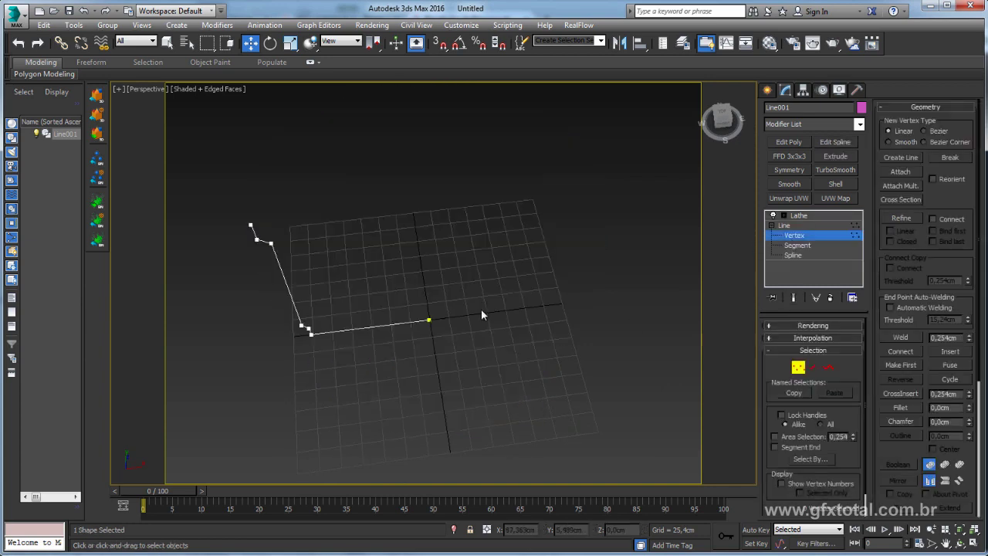
middle_click_drag(483, 313, 483, 267, "alt")
left_click_drag(324, 388, 332, 400)
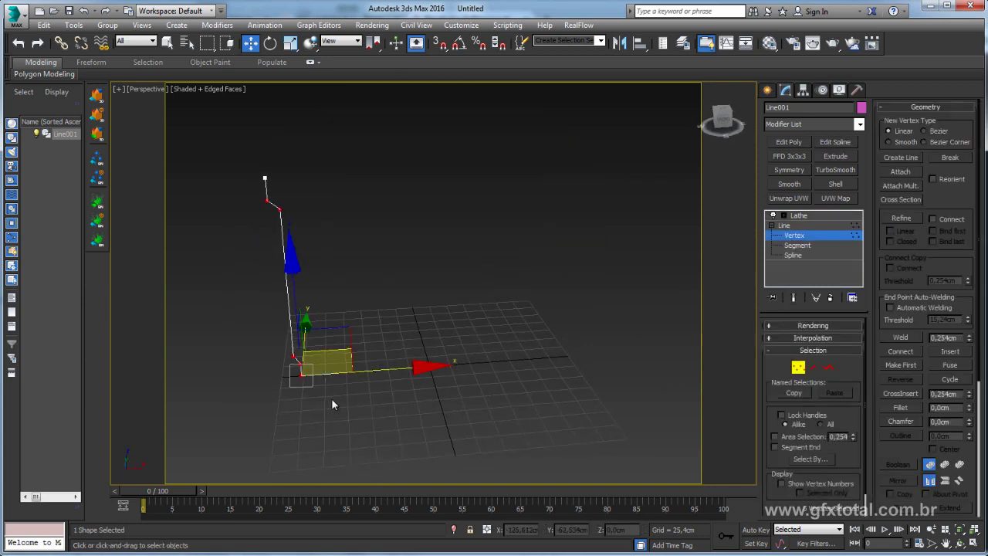
mouse_move(367, 340)
middle_mouse_down("alt")
mouse_move(309, 265)
mouse_move(335, 255)
mouse_move(369, 308)
middle_mouse_up("alt")
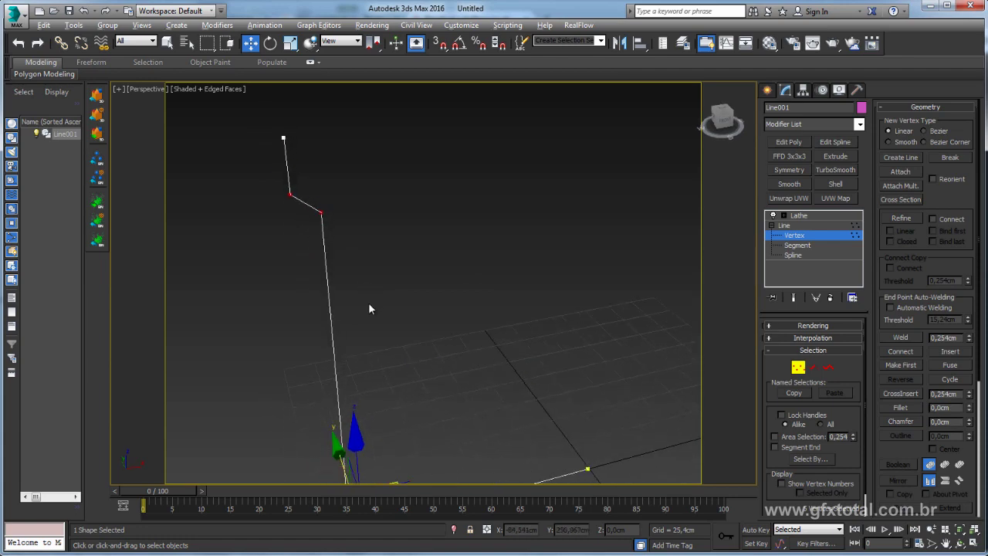
left_click_drag(967, 290, 958, 168)
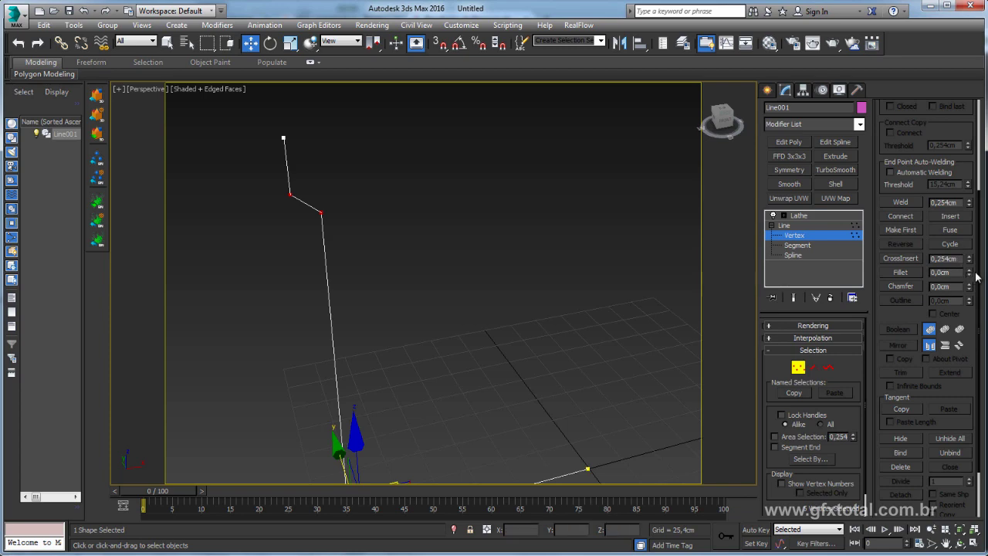
mouse_move(970, 273)
left_mouse_down()
mouse_move(981, 270)
mouse_move(972, 272)
left_mouse_up()
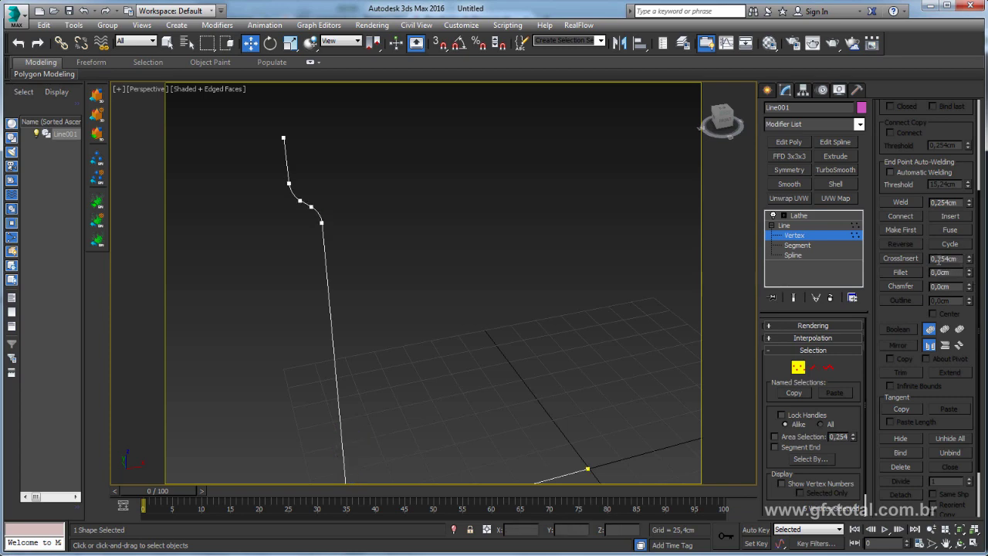
left_click(799, 216)
Step: Enable Weld Core and Flip Normals on the pot's Lathe, checking the shading from several angles
key("z")
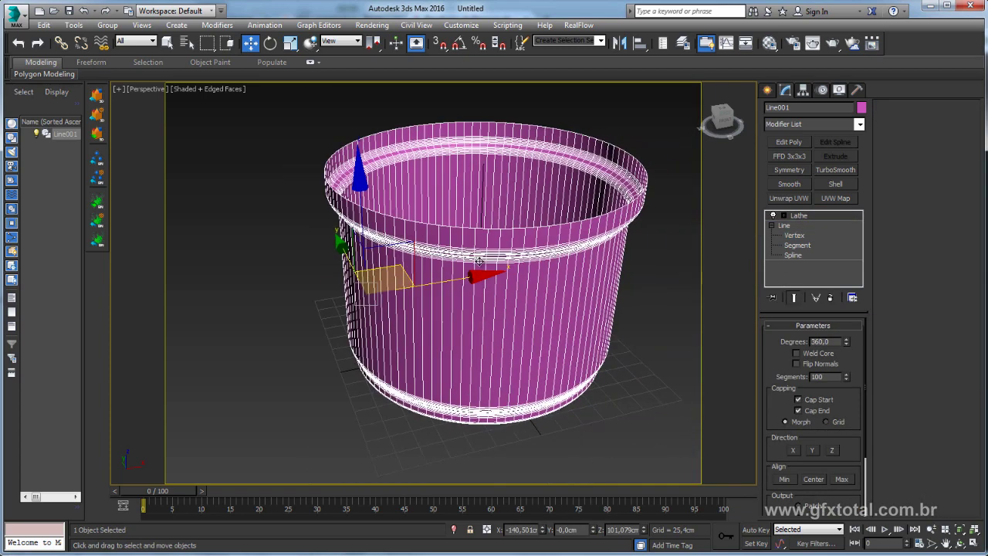
mouse_move(494, 332)
middle_mouse_down("alt")
mouse_move(493, 398)
mouse_move(480, 244)
middle_mouse_up("alt")
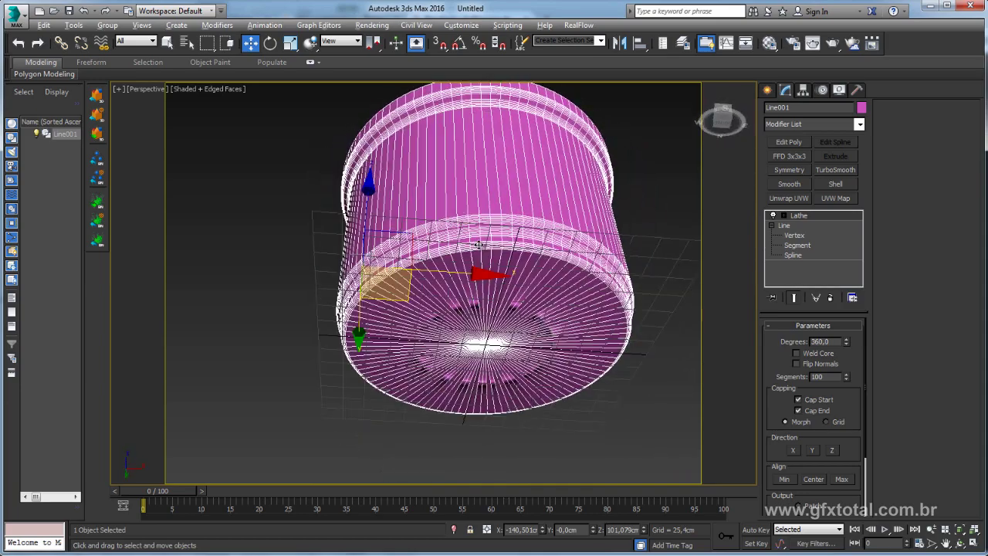
middle_click_drag(535, 288, 551, 437, "alt")
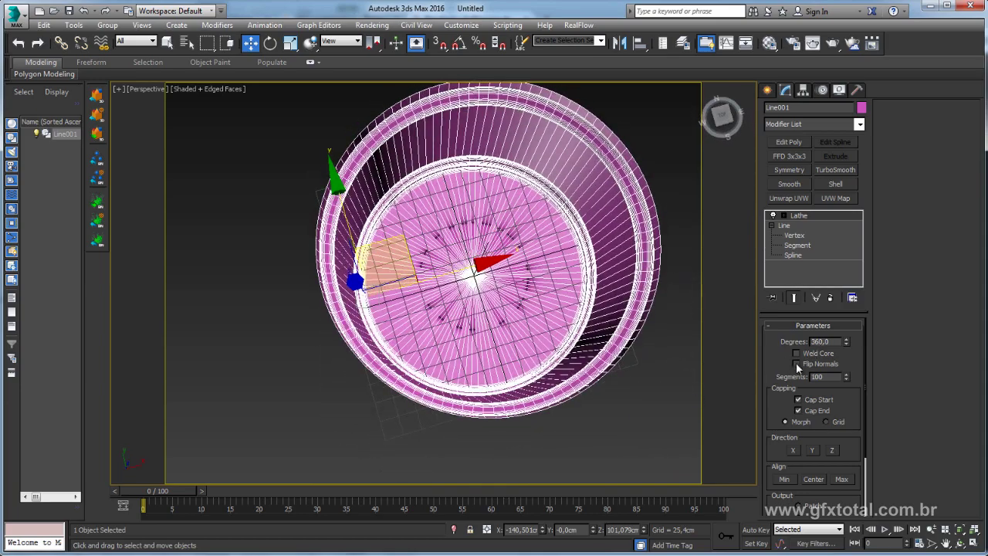
left_click(806, 356)
mouse_move(499, 271)
middle_mouse_down("alt")
mouse_move(517, 237)
mouse_move(546, 328)
mouse_move(544, 255)
middle_mouse_up("alt")
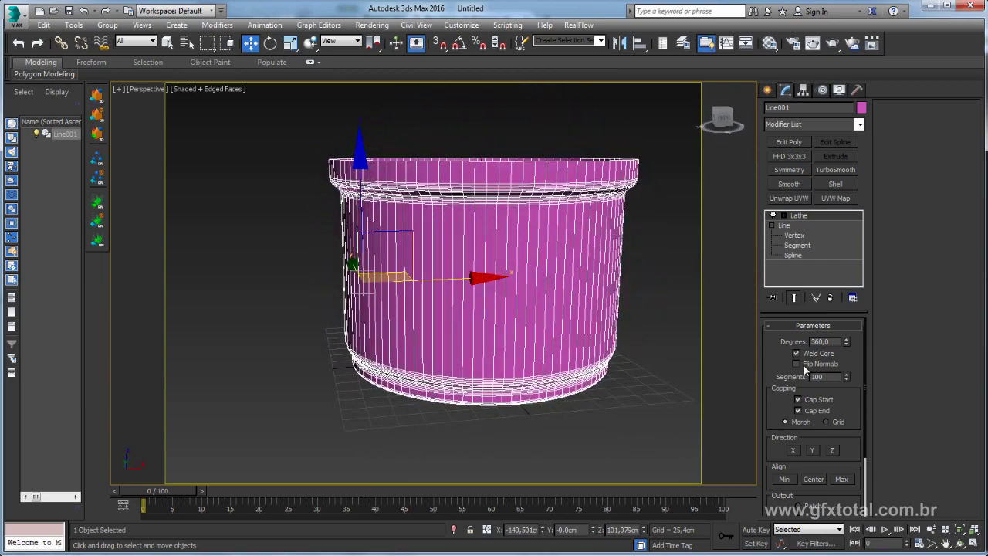
left_click(796, 363)
middle_click_drag(610, 324, 580, 246, "alt")
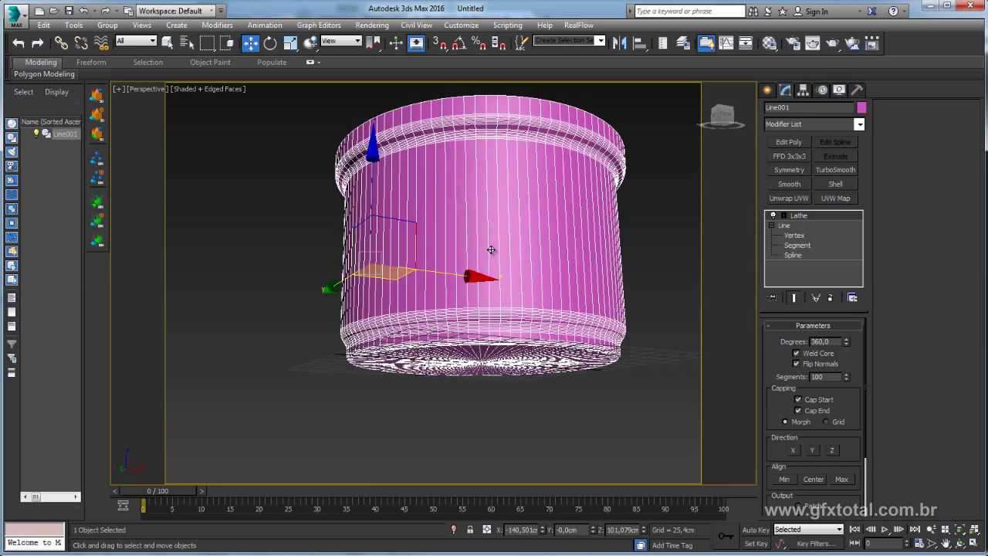
left_click(796, 364)
left_click(796, 364)
middle_click_drag(684, 295, 516, 216, "alt")
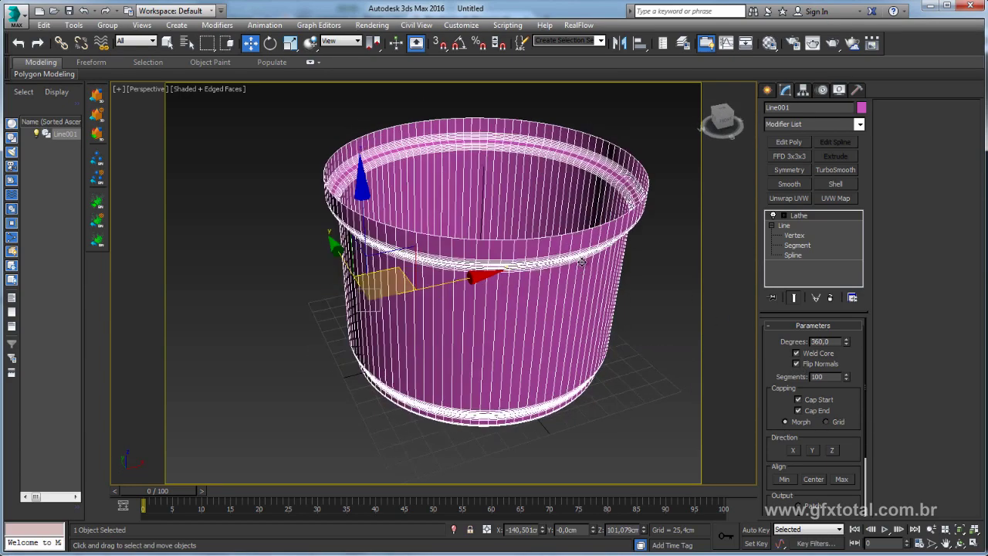
Step: Convert the lathed pot to an Editable Poly
right_click(516, 216)
mouse_move(541, 331)
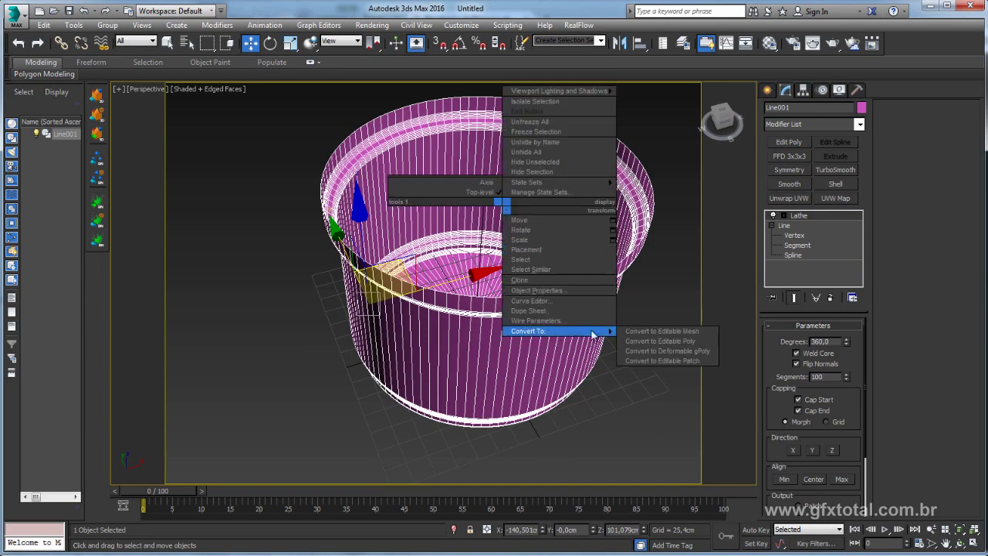
left_click(677, 342)
middle_click_drag(651, 286, 649, 290, "alt")
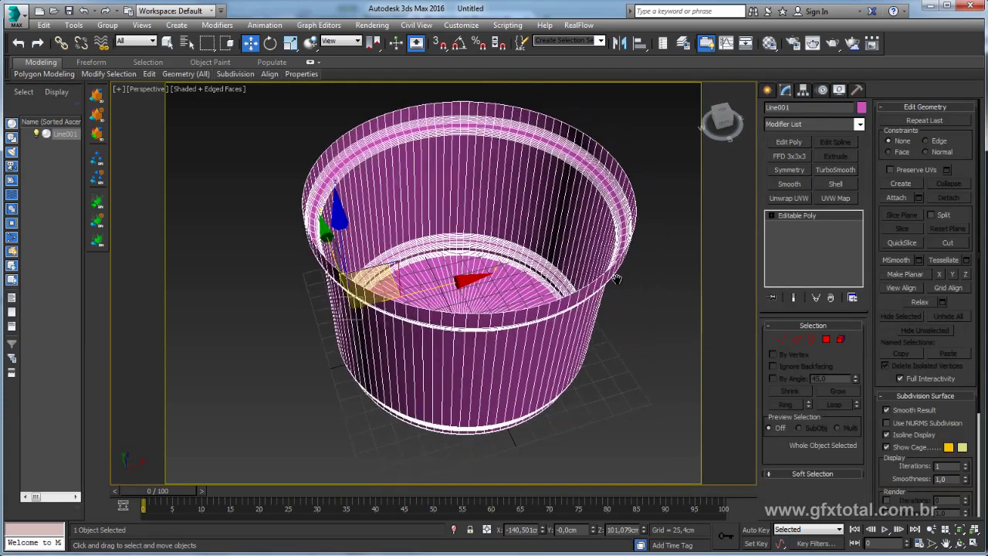
Step: Add a Shell modifier giving the pot walls a 2,54 cm outer thickness
left_click(860, 124)
scroll(813, 347, "down", 10)
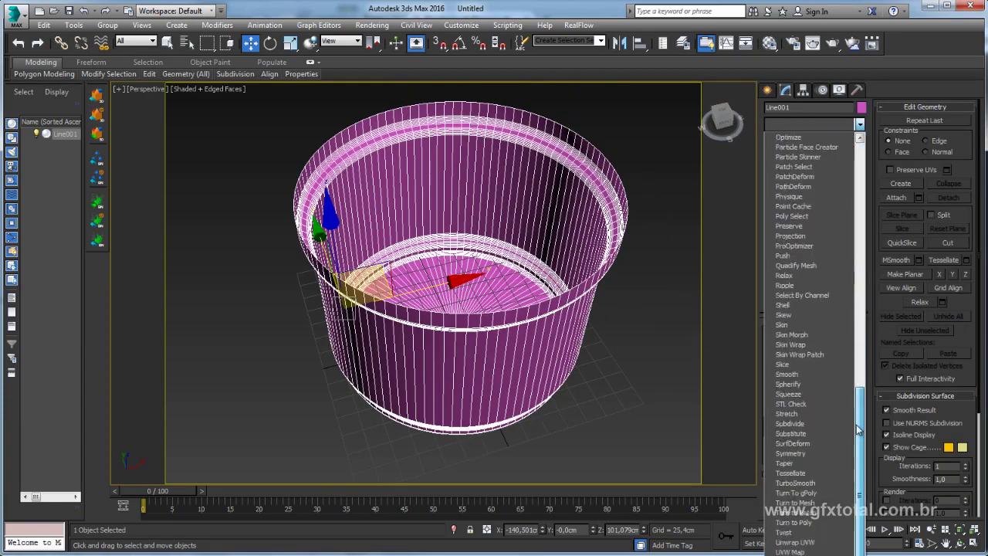
scroll(813, 371, "down", 5)
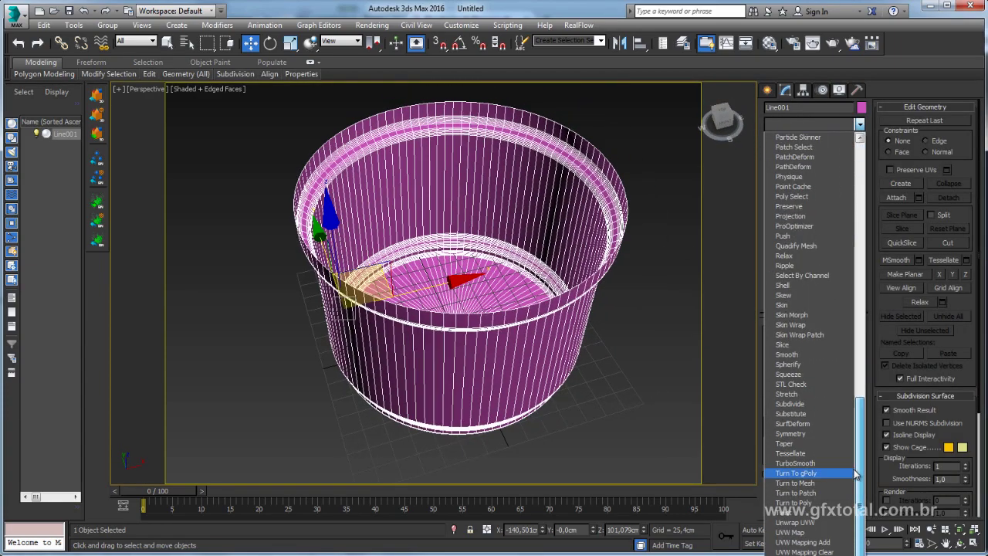
left_click(782, 285)
mouse_move(652, 276)
middle_mouse_down("alt")
mouse_move(641, 314)
mouse_move(615, 243)
mouse_move(594, 303)
mouse_move(608, 350)
middle_mouse_up("alt")
scroll(590, 263, "down", 3)
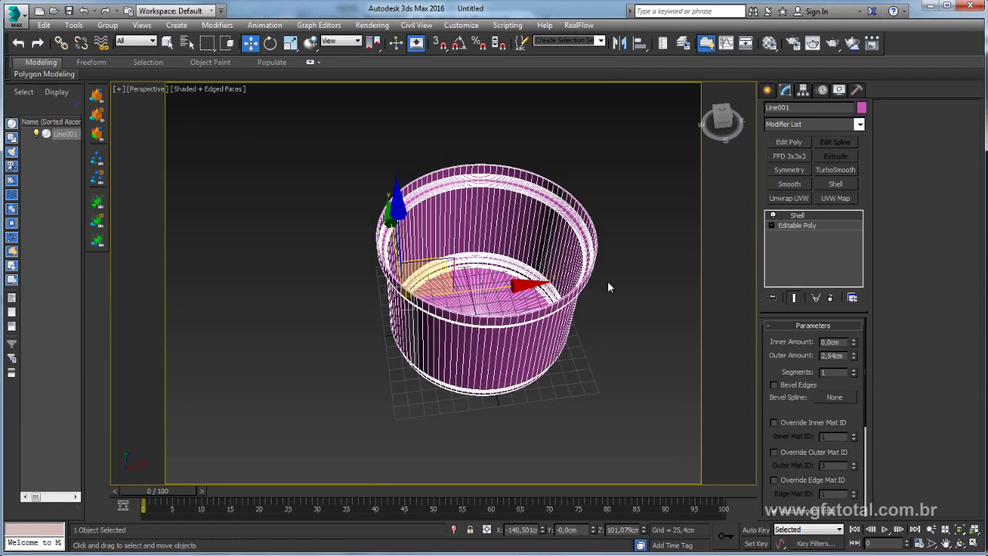
scroll(608, 281, "up", 3)
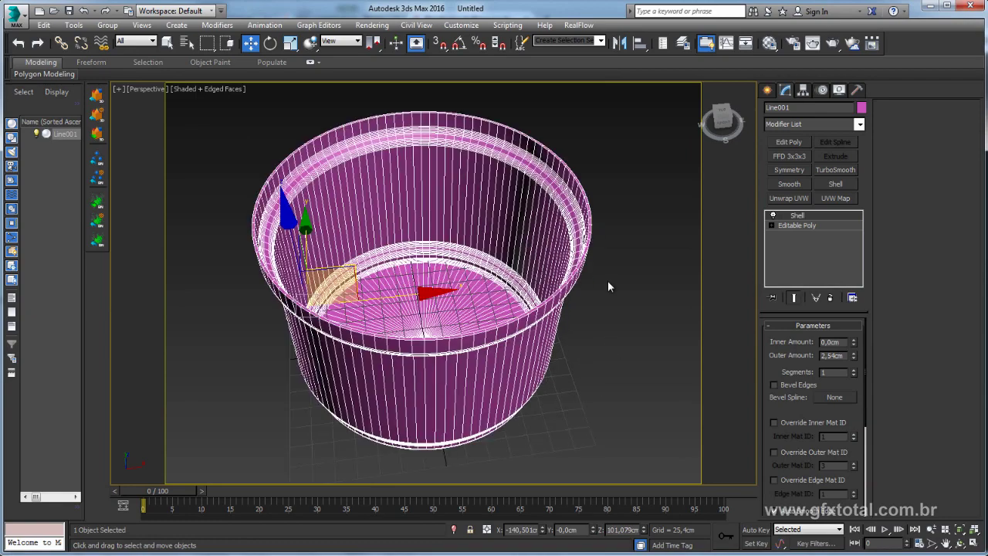
Step: Open the Material Editor on 03 - Default and collapse the shelled pot into an Editable Poly
left_click(770, 43)
scroll(373, 213, "up", 2)
scroll(374, 213, "up", 1)
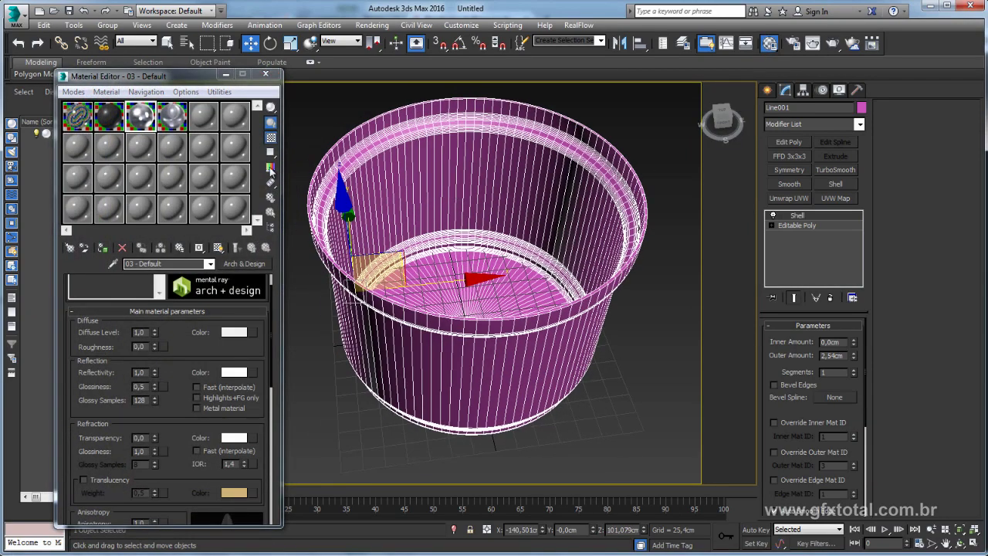
right_click(496, 234)
mouse_move(545, 353)
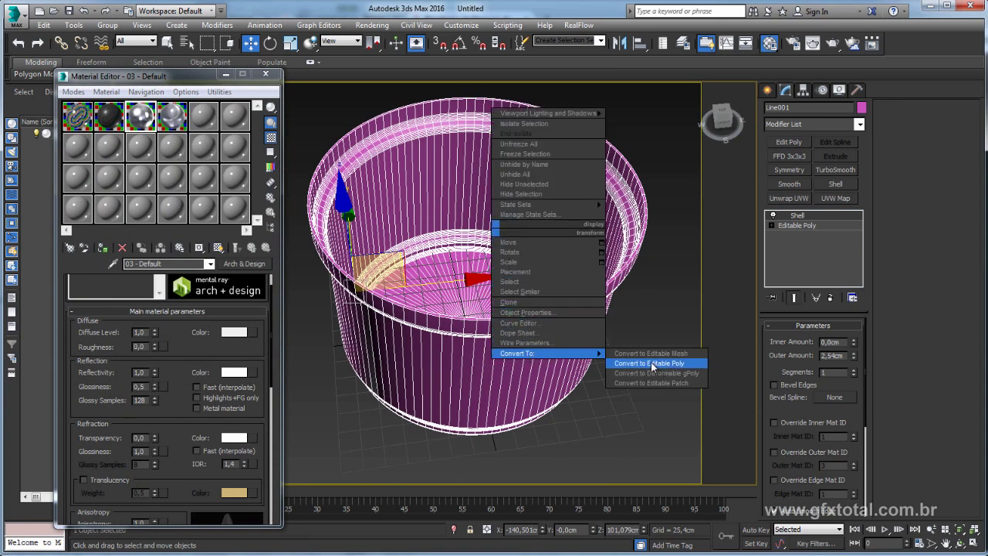
left_click(655, 366)
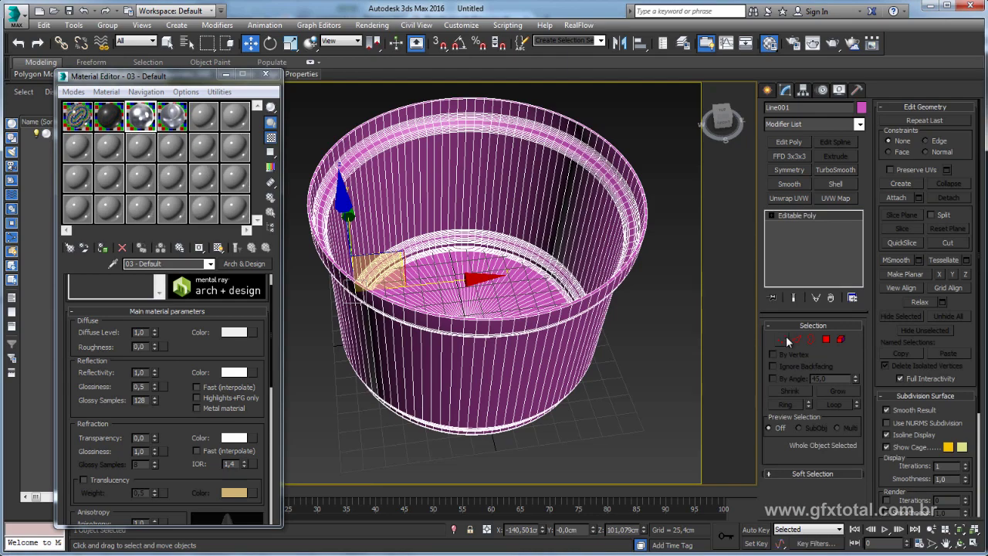
Step: Select the pot's bottom cap polygons by growing outward from the two centre vertices
left_click(781, 339)
key("t")
left_click_drag(454, 259, 480, 282)
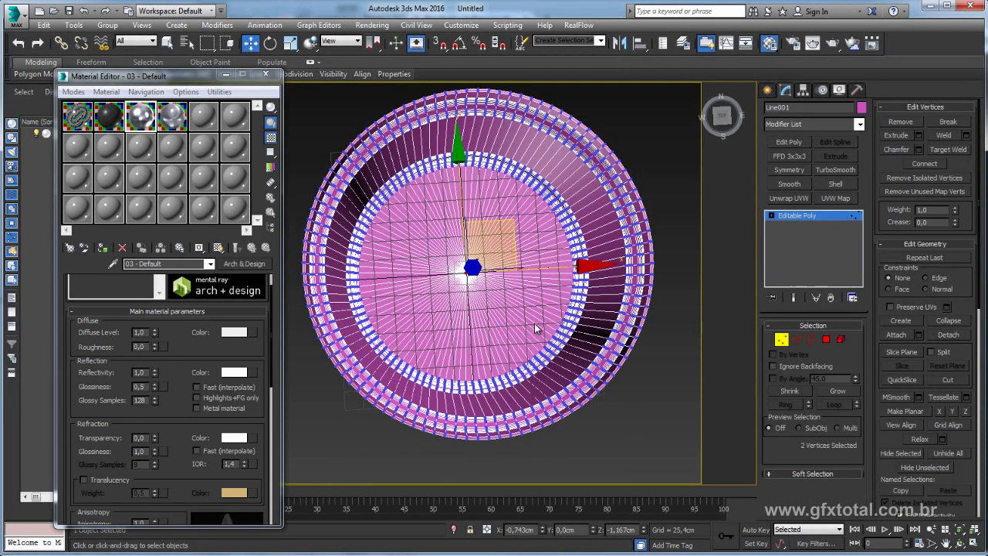
mouse_move(540, 356)
middle_mouse_down("alt")
mouse_move(540, 146)
mouse_move(550, 340)
middle_mouse_up("alt")
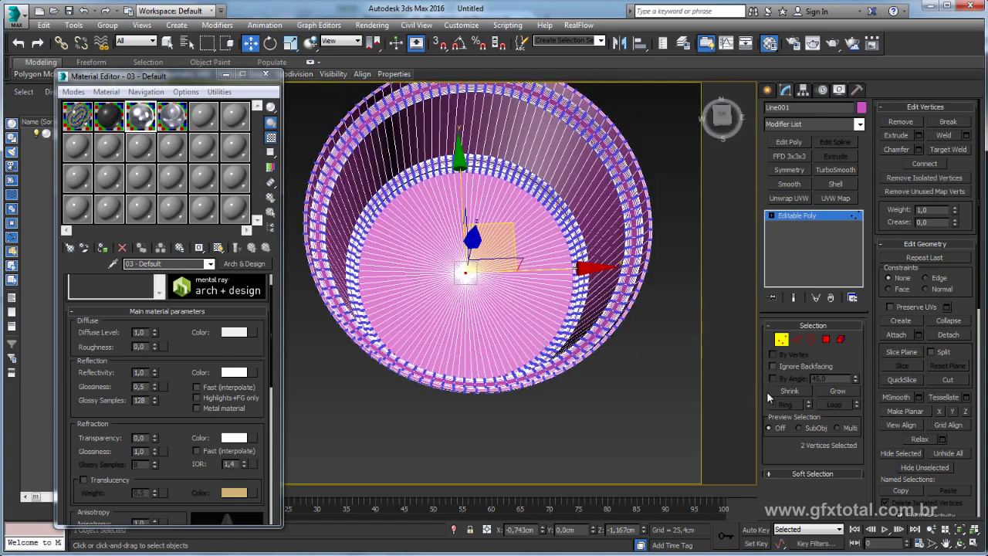
left_click(827, 340)
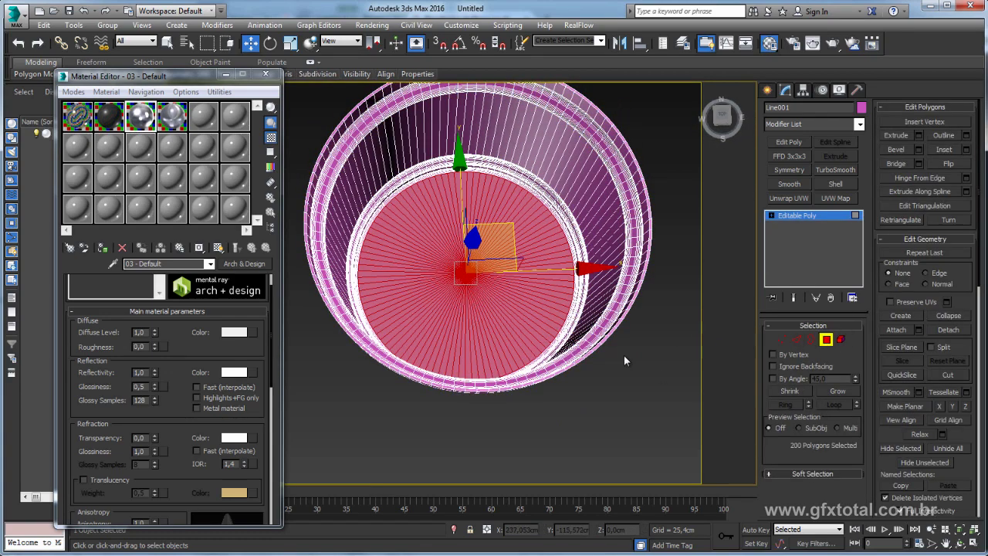
middle_click_drag(626, 360, 544, 230, "alt")
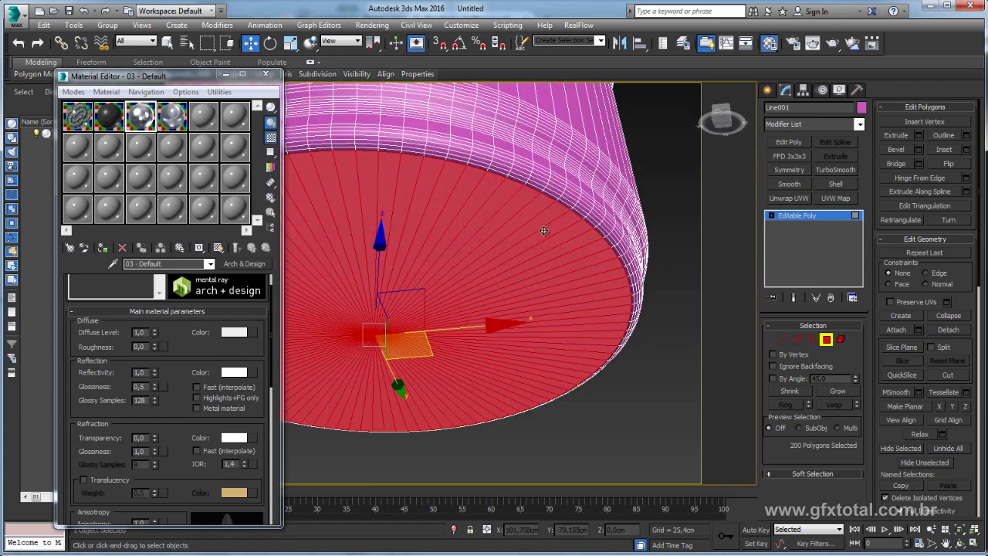
left_click(837, 391)
left_click(835, 391)
left_click(834, 392)
left_click(835, 391)
left_click(834, 391)
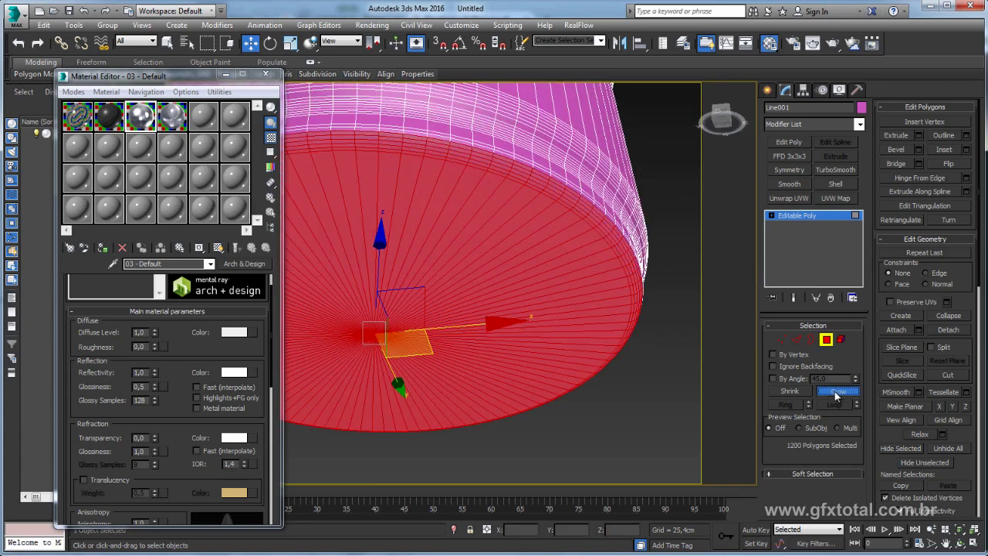
left_click(834, 392)
left_click(802, 390)
Step: Invert the selection to the remaining polygons for ID 1, then exit Polygon mode
mouse_move(617, 274)
middle_mouse_down("alt")
mouse_move(612, 286)
mouse_move(640, 247)
mouse_move(664, 259)
middle_mouse_up("alt")
scroll(877, 359, "down", 3)
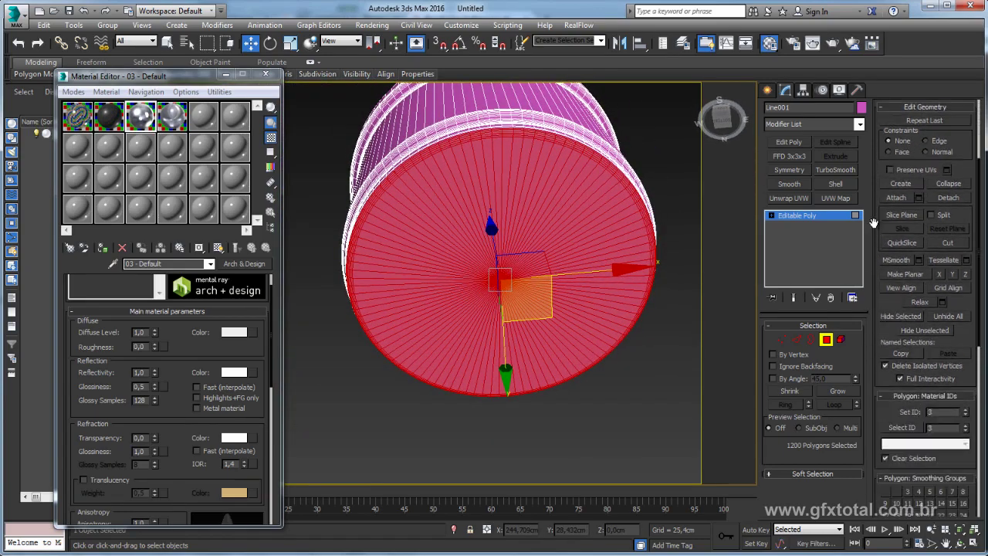
scroll(876, 359, "down", 3)
scroll(877, 359, "down", 2)
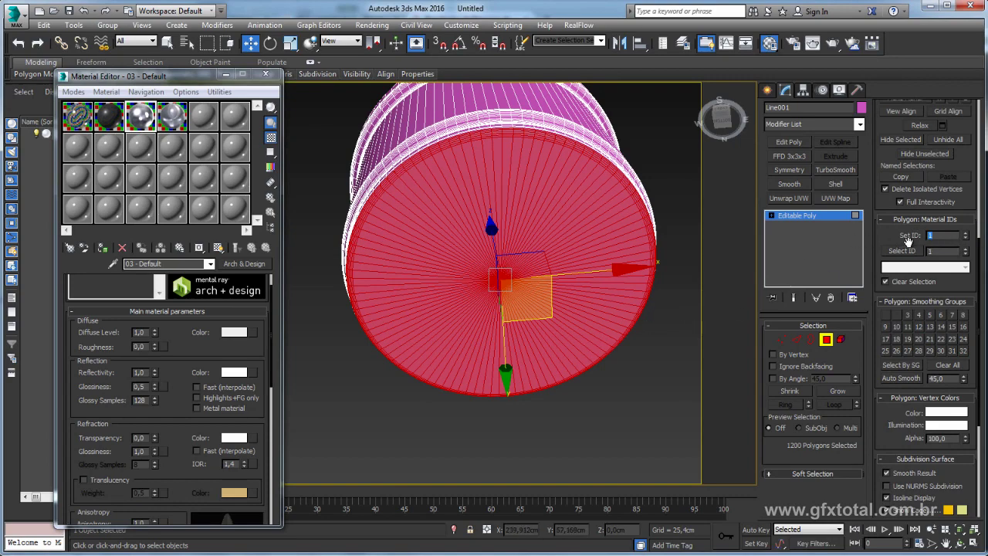
middle_click_drag(593, 413, 570, 411, "alt")
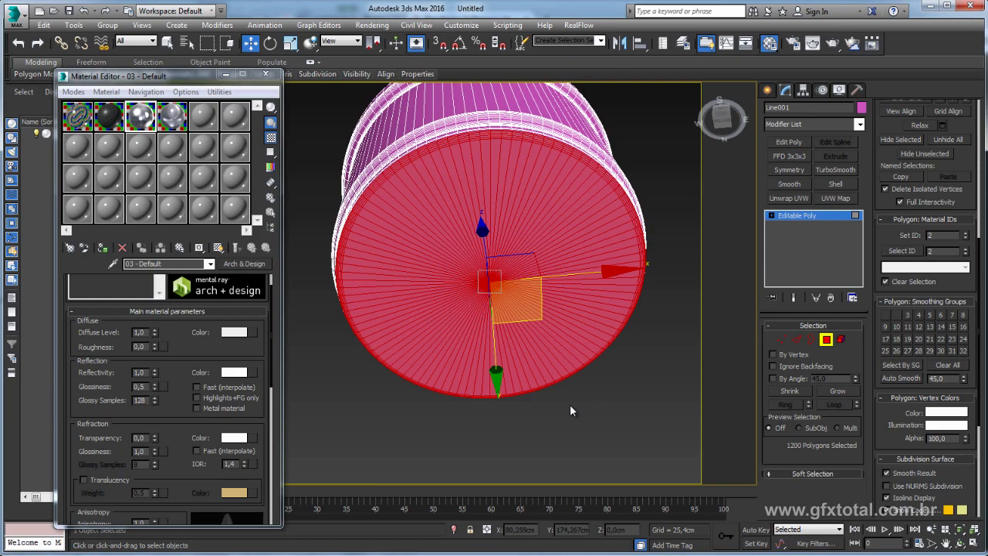
key("ctrl+i")
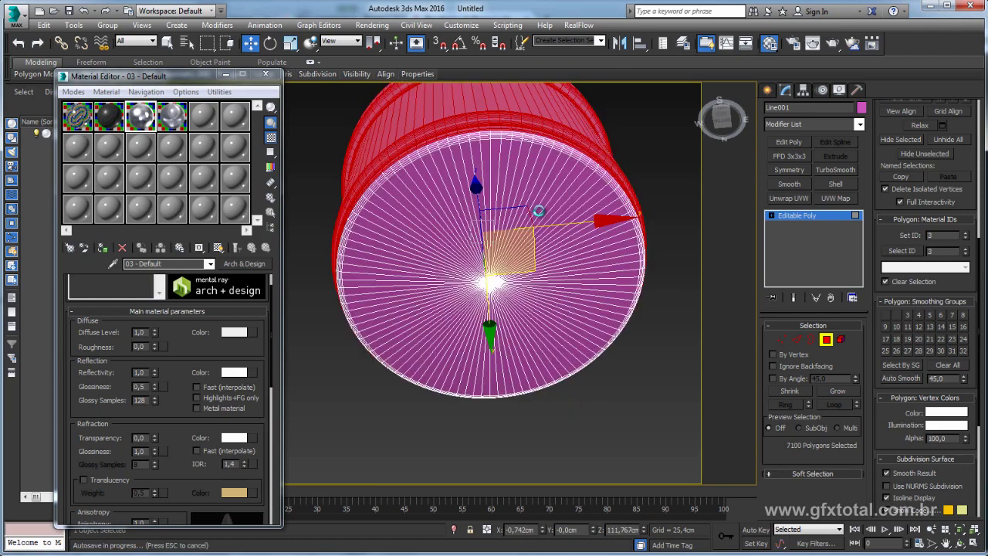
middle_click_drag(621, 136, 625, 230, "alt")
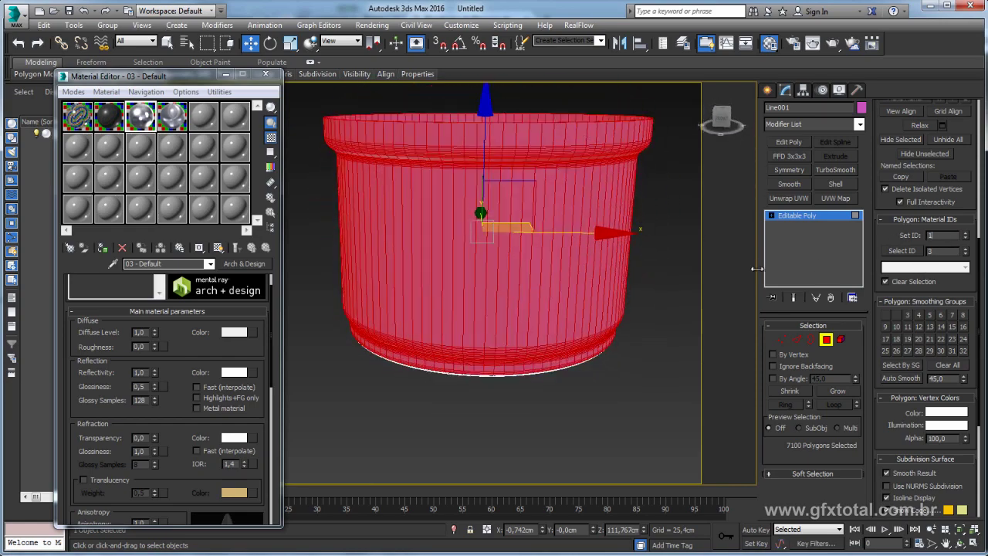
middle_click_drag(679, 254, 642, 333, "alt")
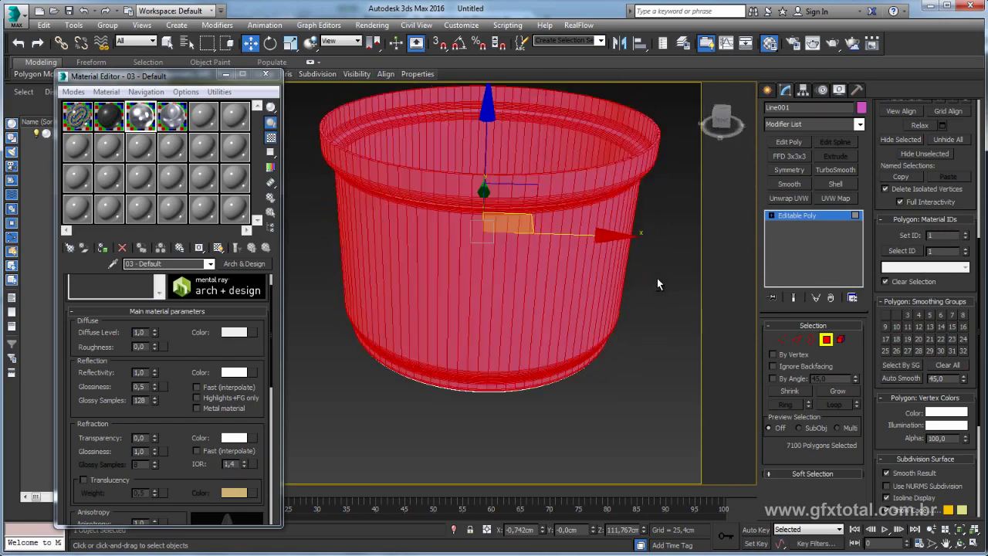
left_click(804, 216)
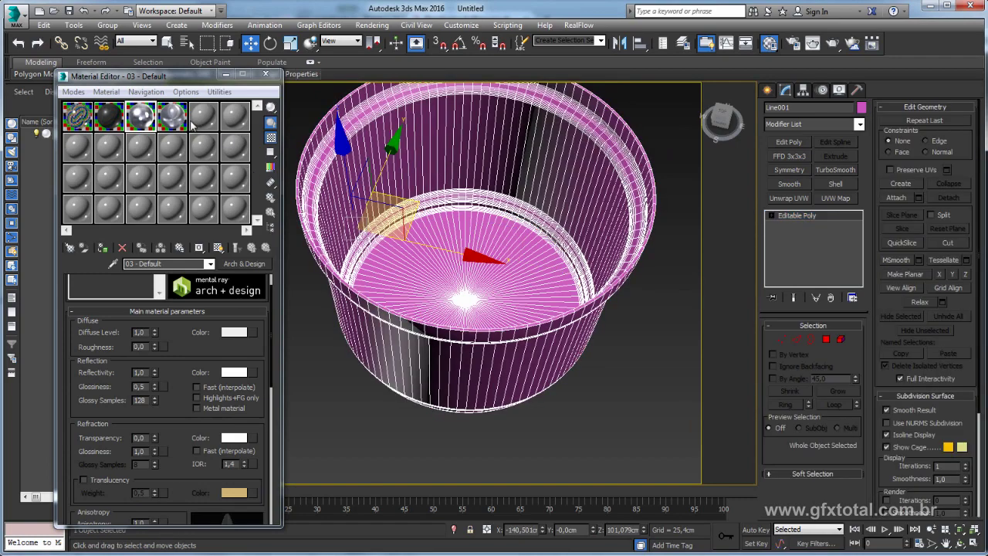
Step: Turn slot 5 into a Multi/Sub-Object material, keeping the old one, with one sub-material
left_click(203, 118)
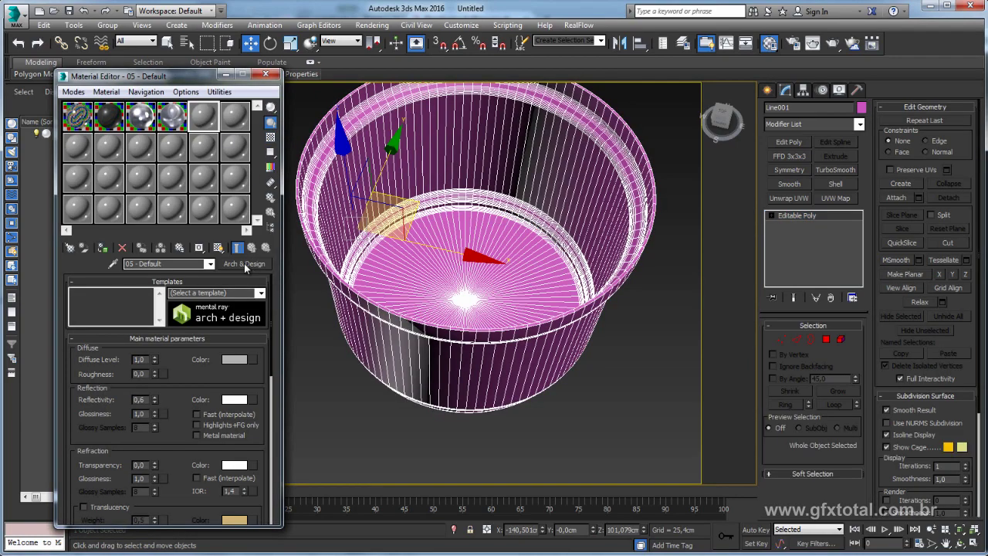
left_click(244, 263)
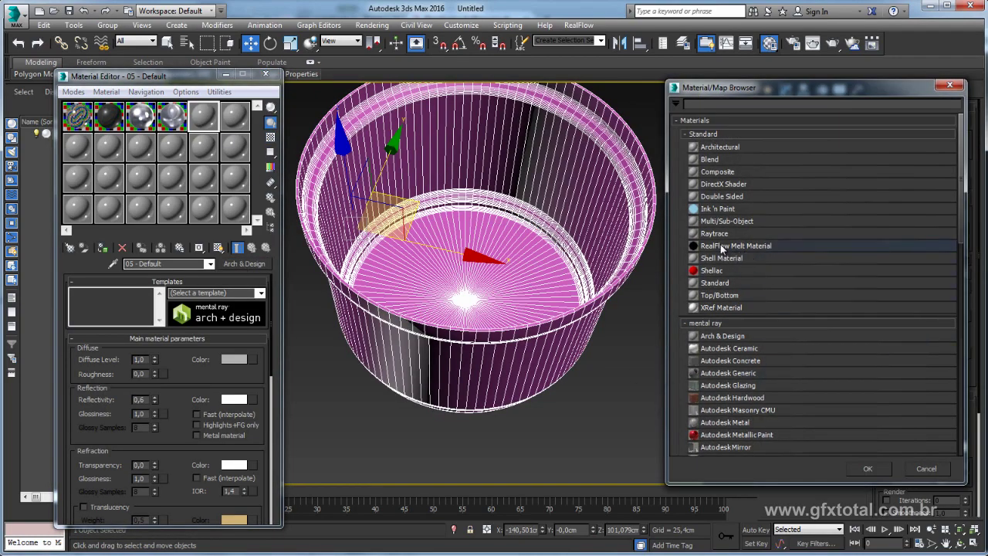
double_click(719, 222)
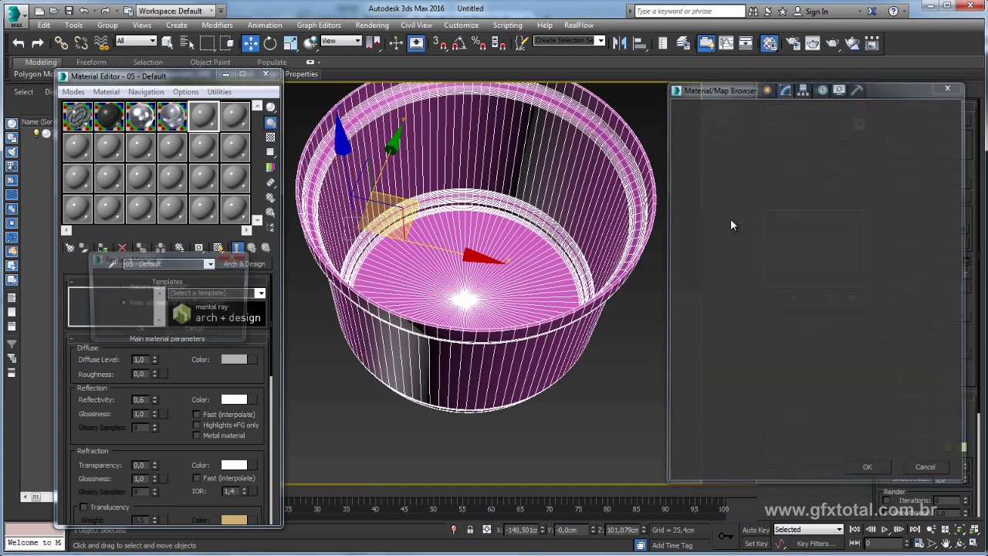
left_click(139, 331)
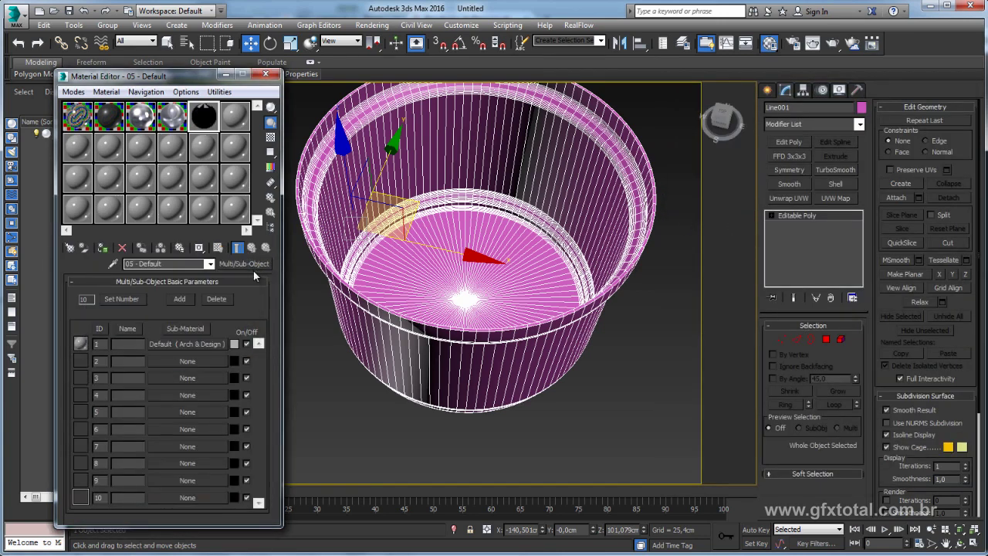
triple_click(222, 298)
triple_click(223, 298)
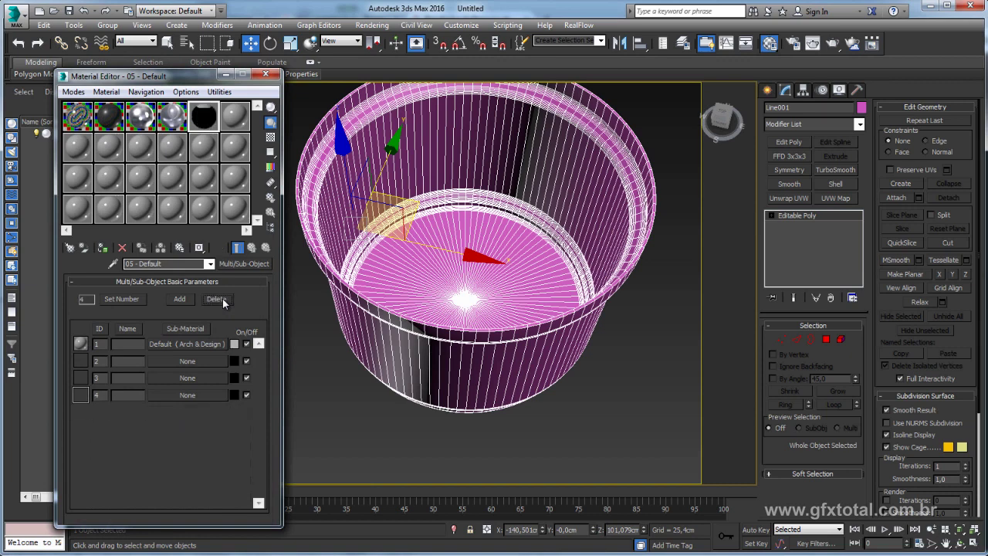
double_click(222, 298)
left_click(223, 299)
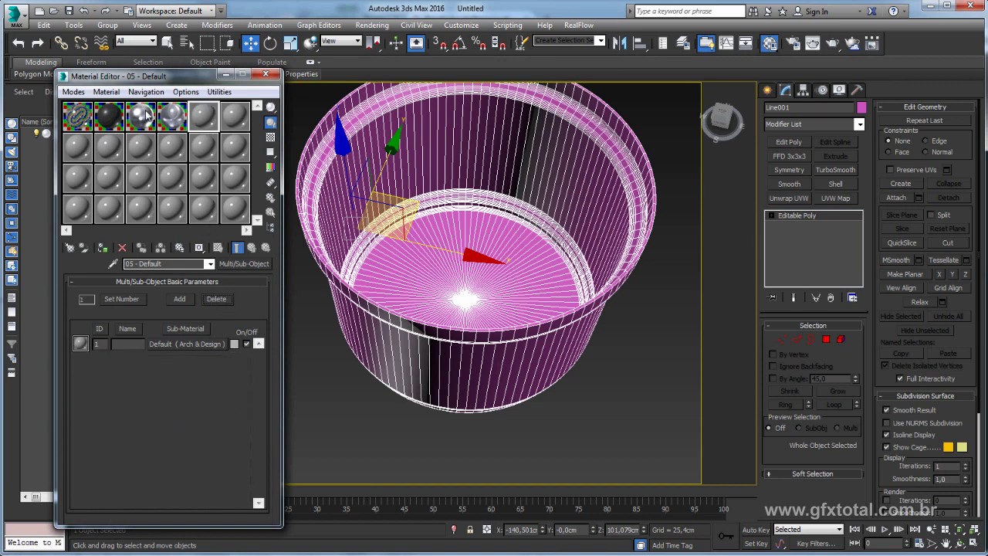
Step: Copy slot 3's Arch & Design material and paste it into sub-material 1
left_click(147, 114)
right_click(237, 266)
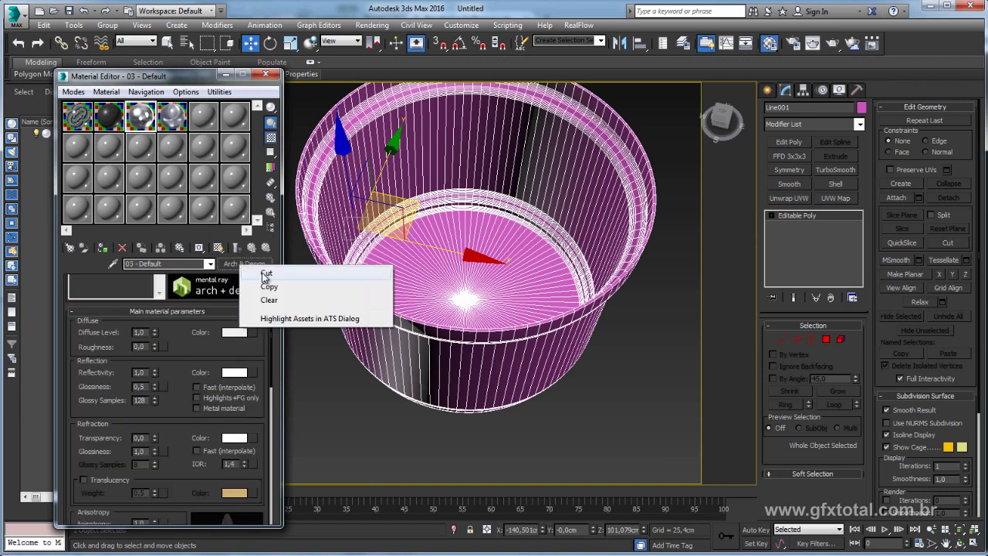
left_click(278, 285)
left_click(204, 119)
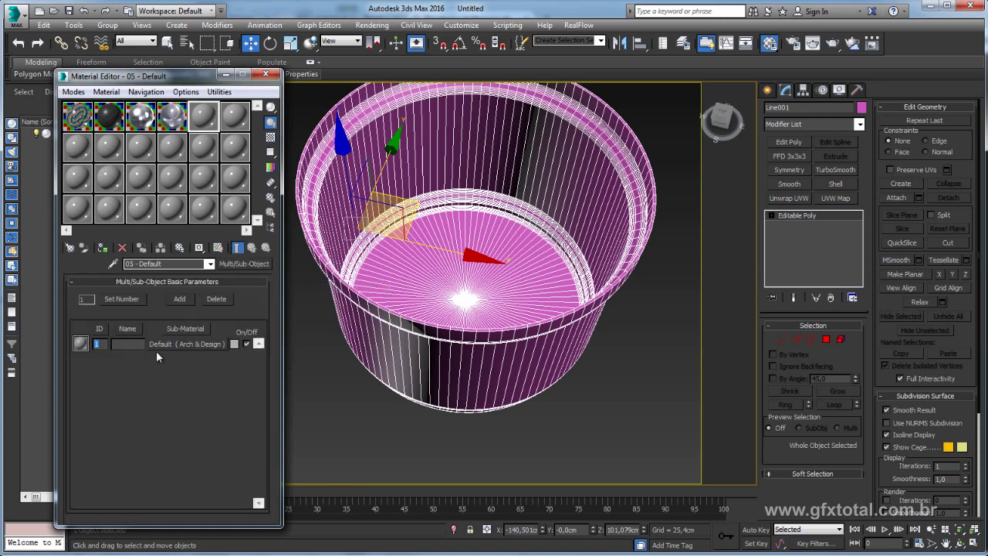
right_click(178, 346)
left_click(202, 379)
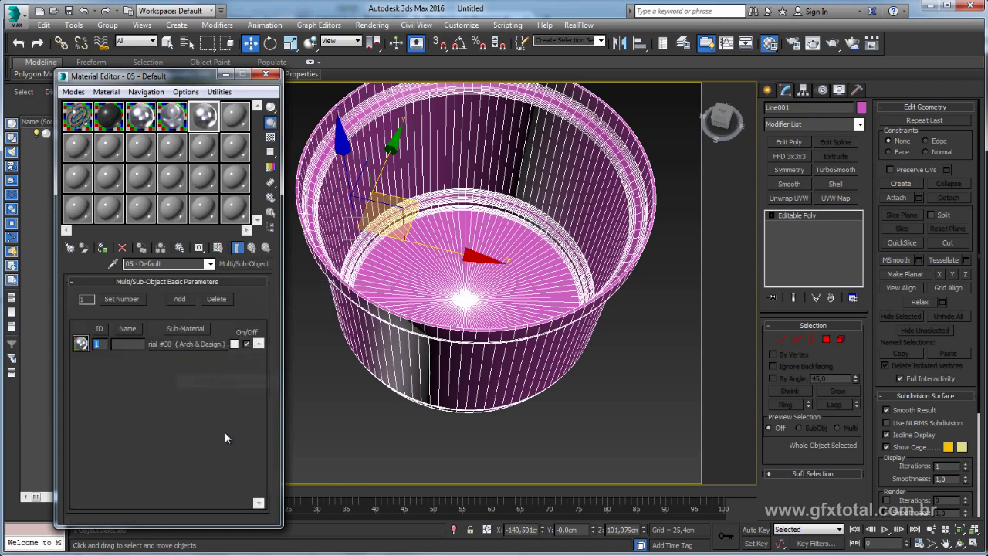
Step: Add a second sub-material and paste the Arch & Design material into it
left_click(180, 299)
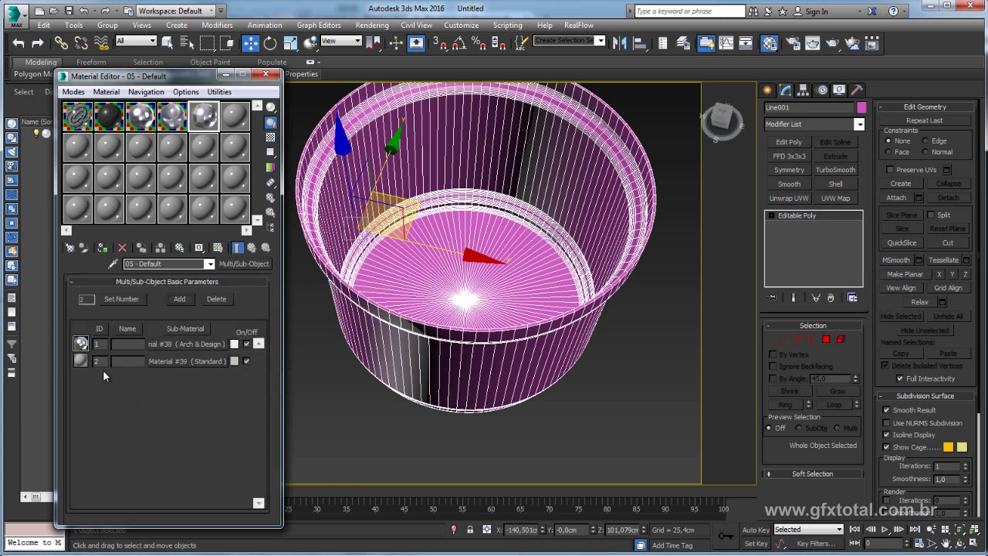
left_click(81, 361)
left_click(172, 116)
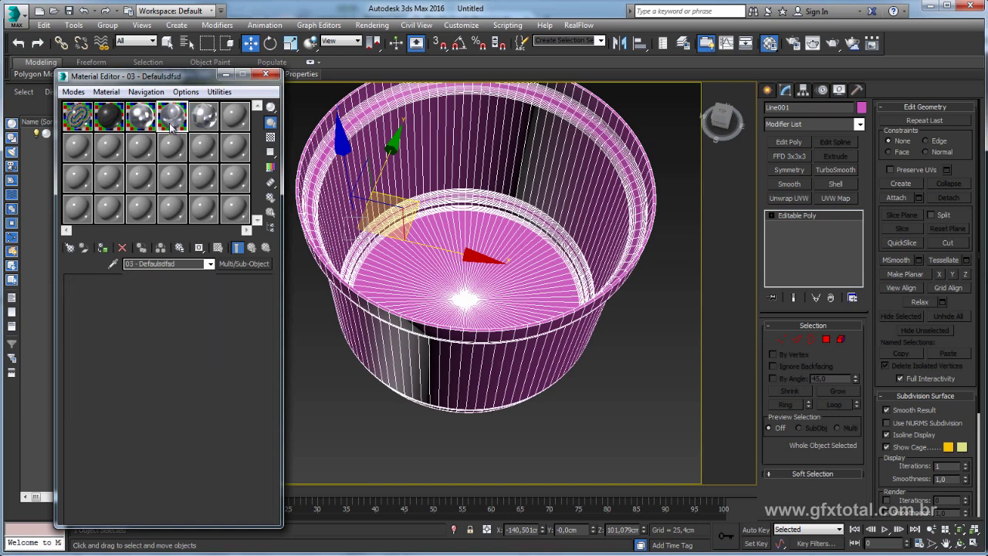
right_click(247, 278)
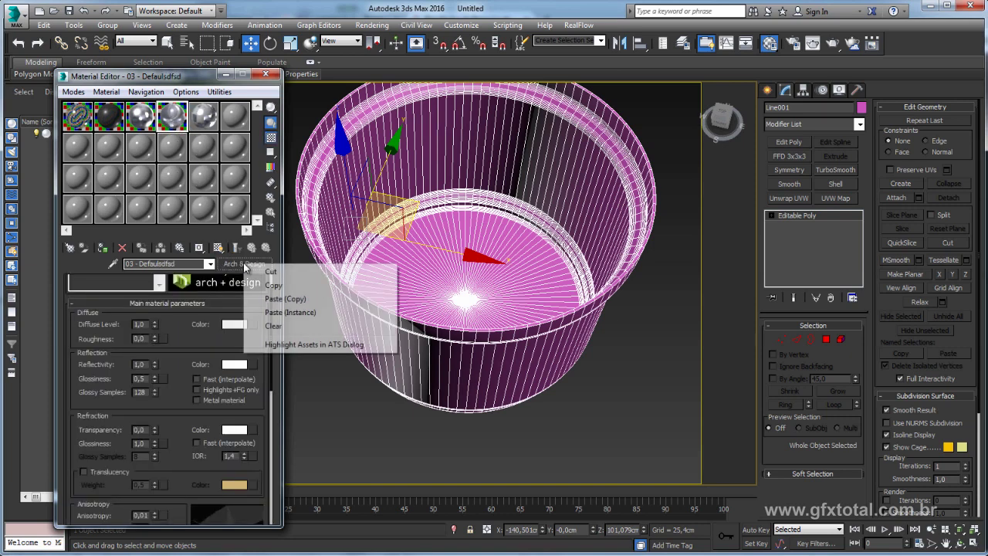
scroll(261, 283, "down", 5)
left_click(203, 116)
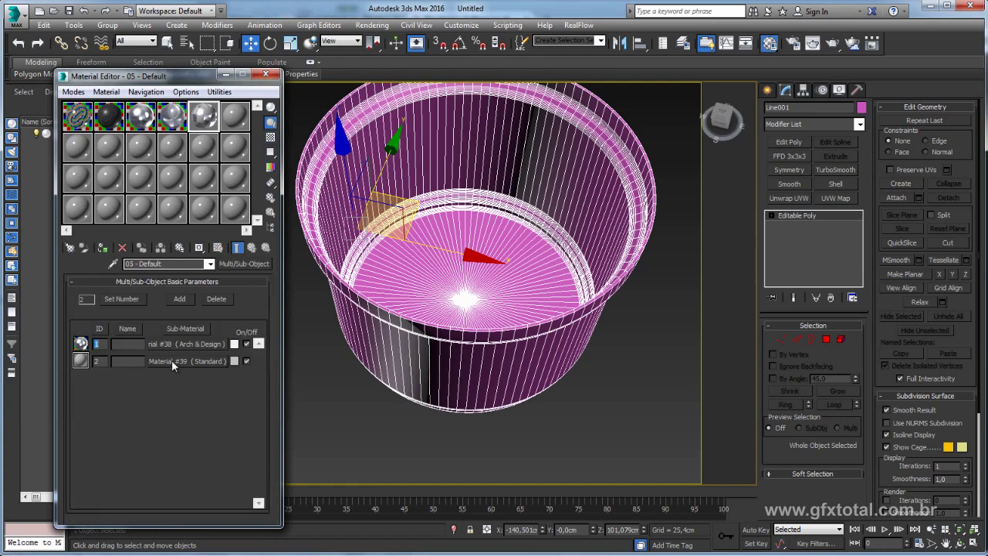
right_click(171, 360)
left_click(216, 395)
middle_click_drag(340, 386, 404, 381, "alt")
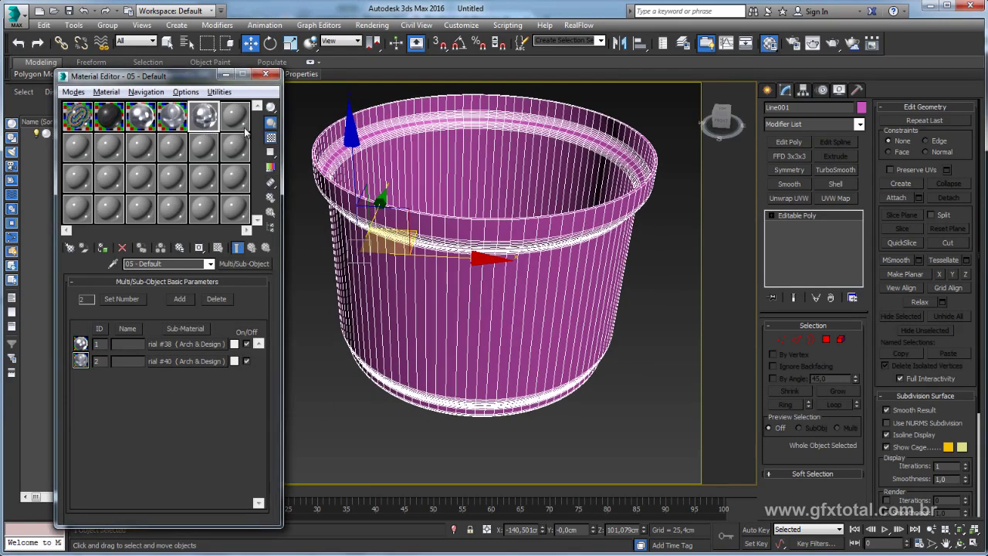
Step: Preview sample slot 5 magnified, close the preview, and drag 05 - Default onto the pot
double_click(205, 118)
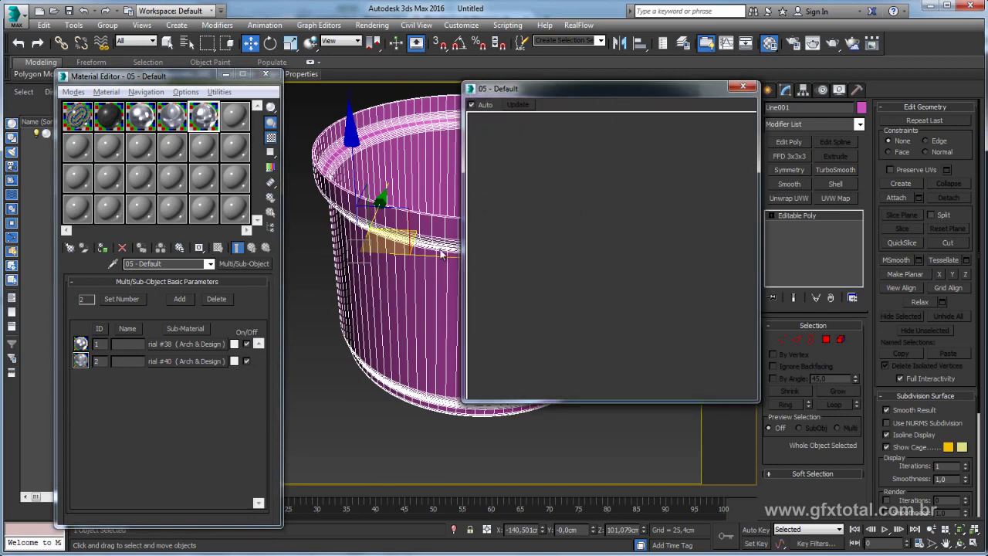
left_click(743, 89)
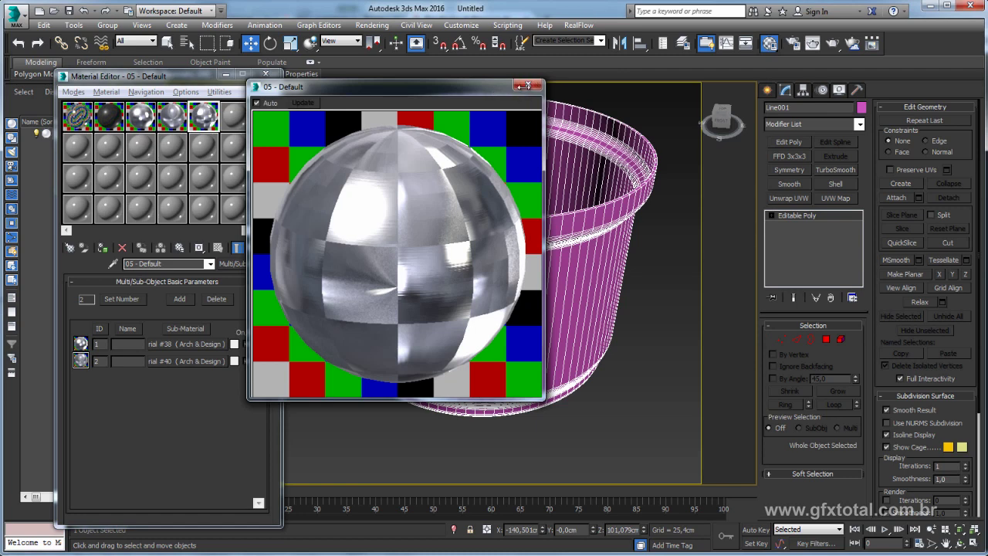
left_click(528, 85)
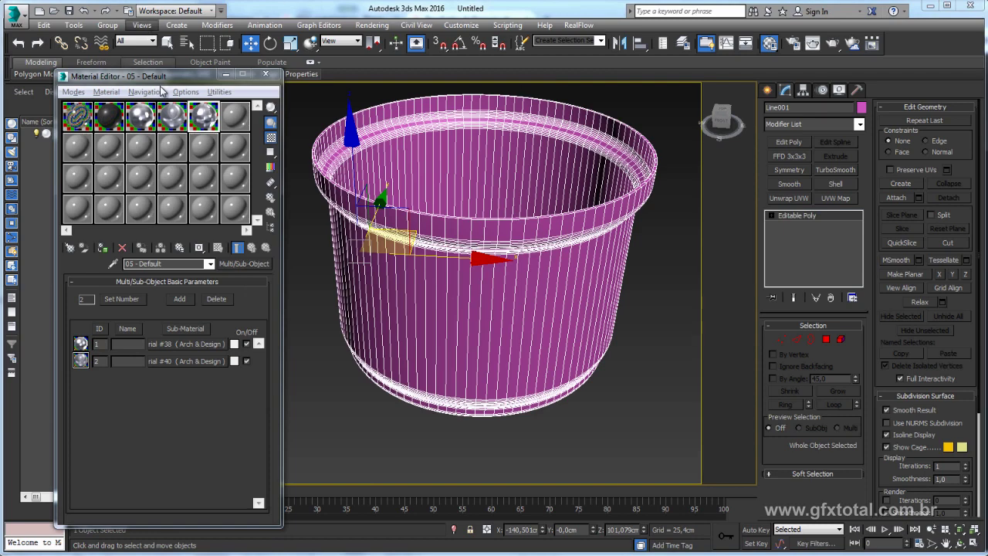
left_click_drag(203, 116, 557, 280)
Step: Render the pot, continuing past the Missing Map Coordinates warning for Line001, then close the render
middle_click_drag(557, 279, 523, 345, "alt")
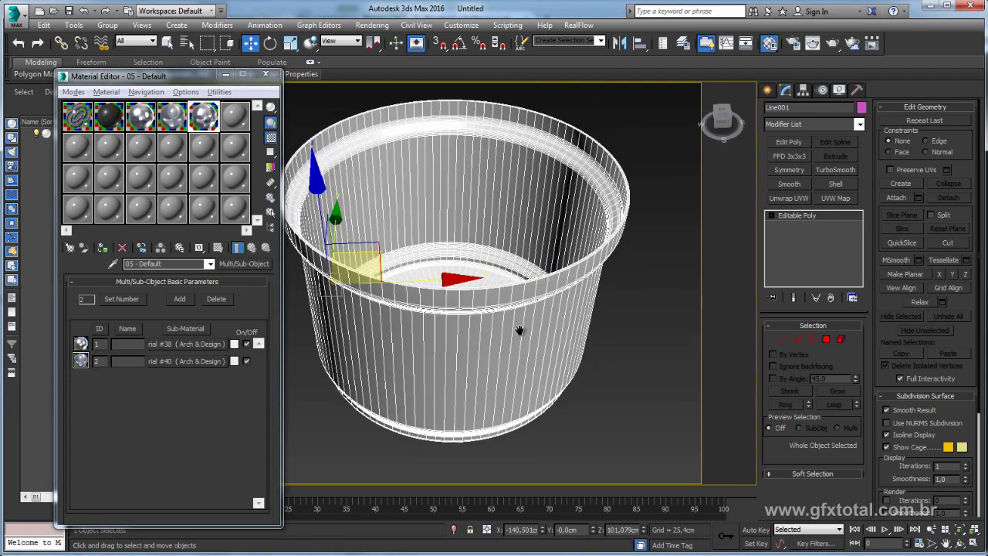
left_click(832, 43)
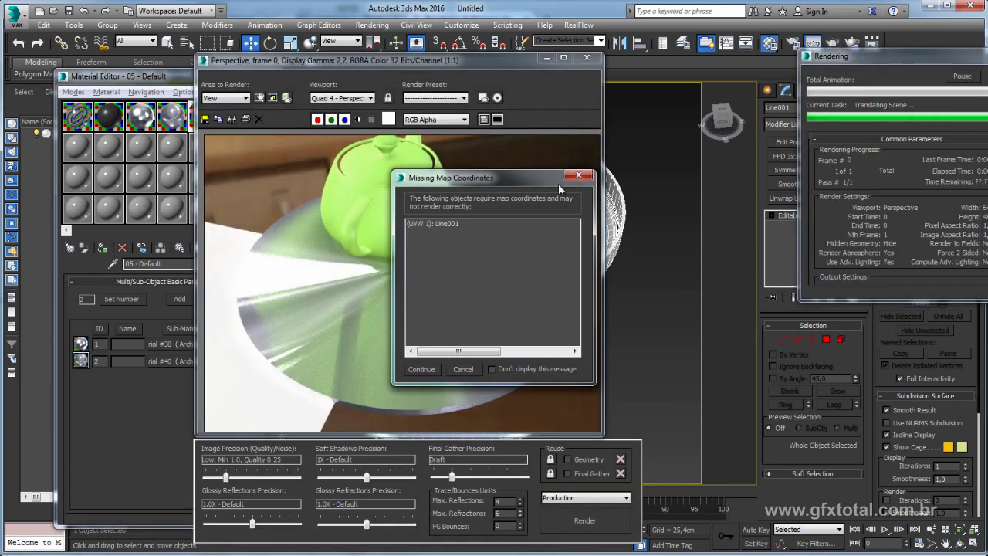
left_click_drag(491, 179, 503, 143)
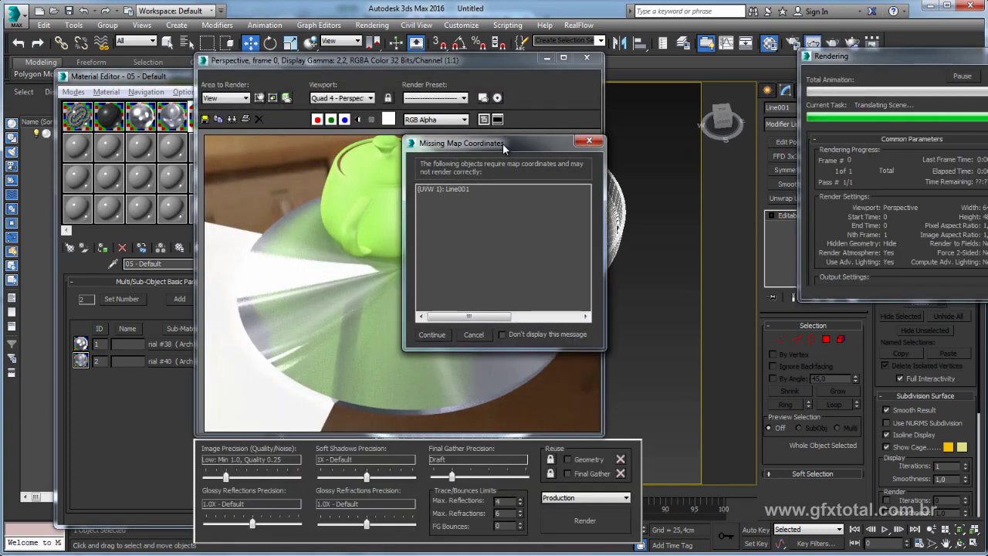
left_click(443, 188)
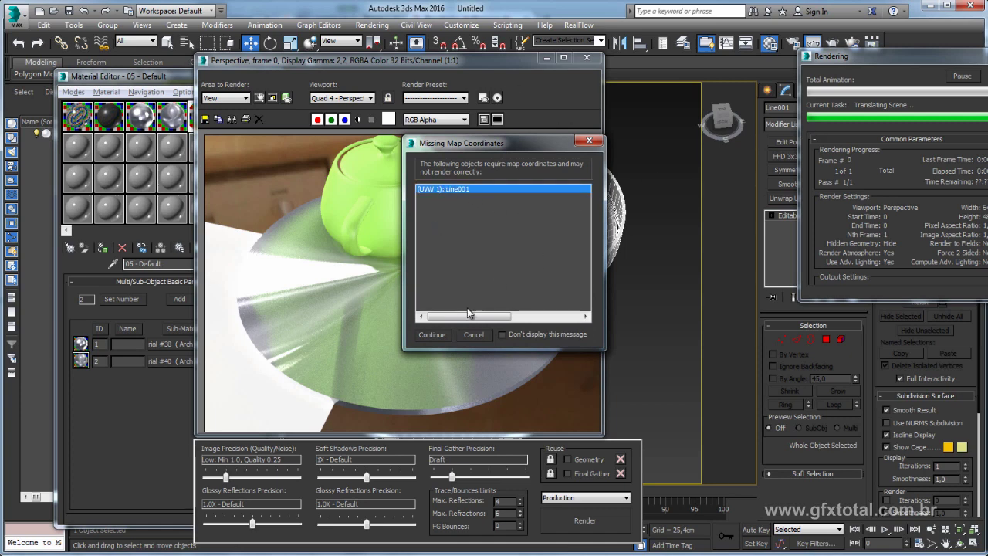
left_click(432, 335)
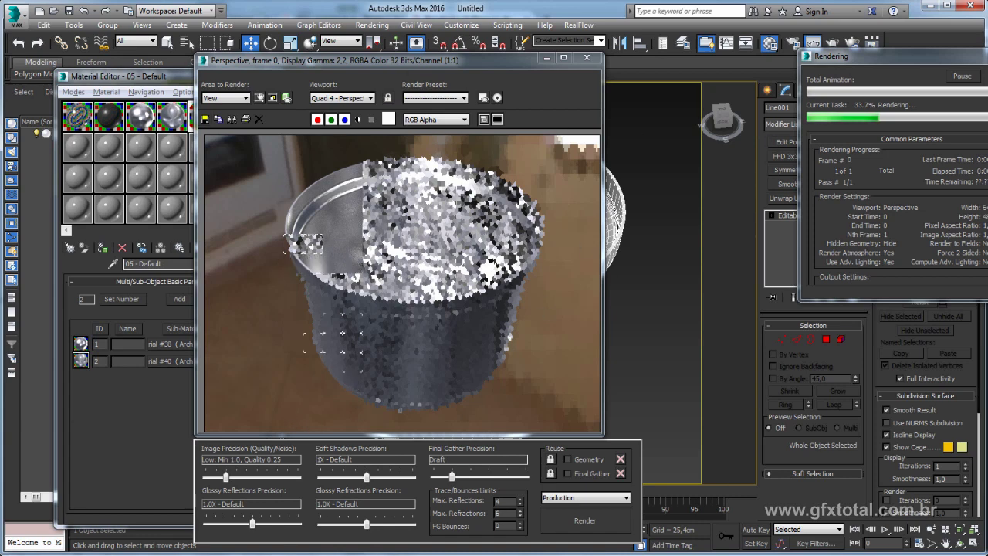
left_click(587, 58)
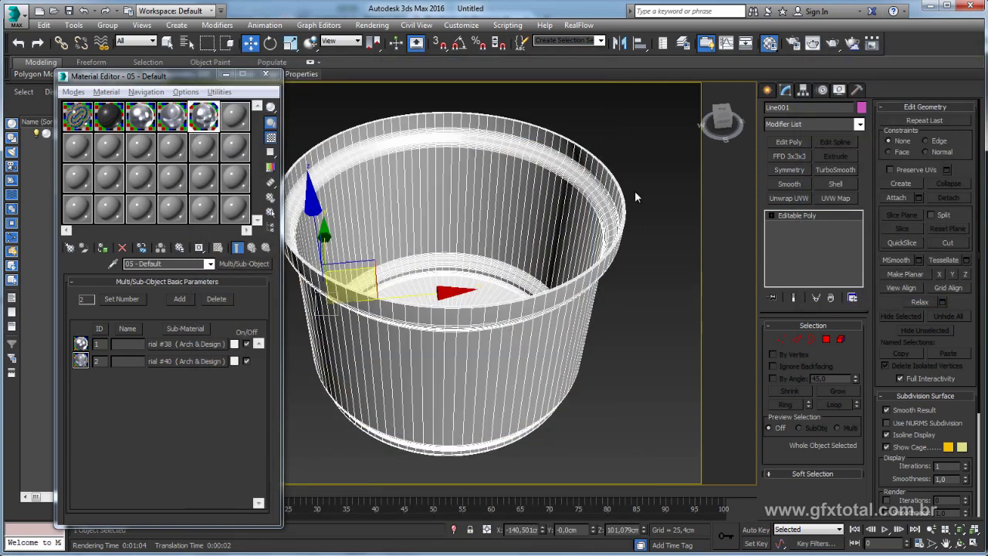
scroll(428, 316, "down", 1)
scroll(428, 316, "down", 2)
scroll(429, 316, "down", 2)
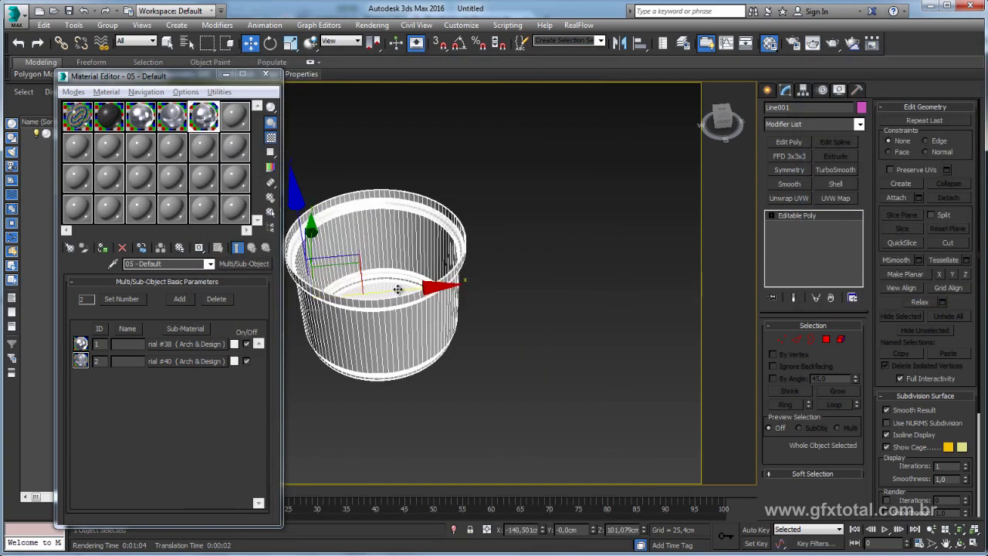
Step: Clone the pot as a Copy, flip it about X, and lift it up as the lid
left_click_drag(397, 287, 607, 279, "shift")
left_click(494, 337)
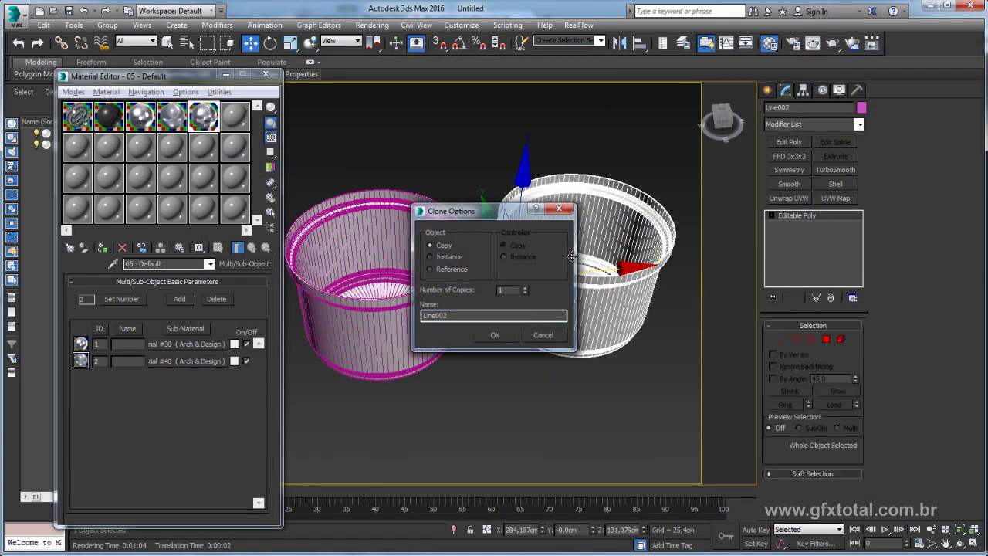
key("e")
mouse_move(518, 263)
left_mouse_down()
mouse_move(532, 165)
mouse_move(524, 213)
mouse_move(525, 192)
left_mouse_up()
key("w")
middle_click_drag(463, 348, 495, 339, "alt")
Step: Add Unwrap UVW to both pot and lid and convert them to Editable Poly
left_click_drag(360, 163, 599, 345)
mouse_move(599, 345)
middle_mouse_down("alt")
mouse_move(669, 304)
mouse_move(574, 246)
middle_mouse_up("alt")
left_click(789, 198)
right_click(574, 245)
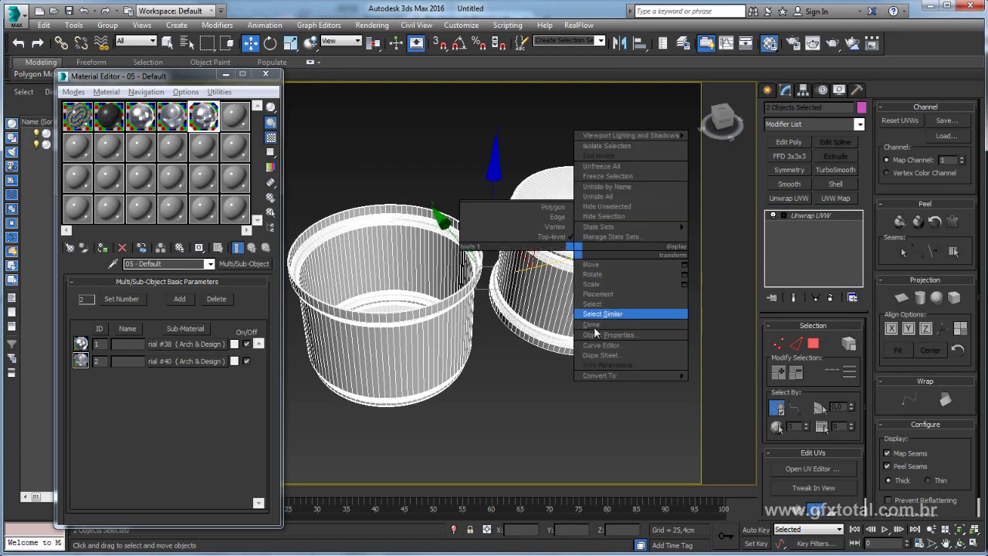
mouse_move(607, 376)
left_click(707, 389)
Step: Render the pot and lid together, then close the render window
left_click(603, 405)
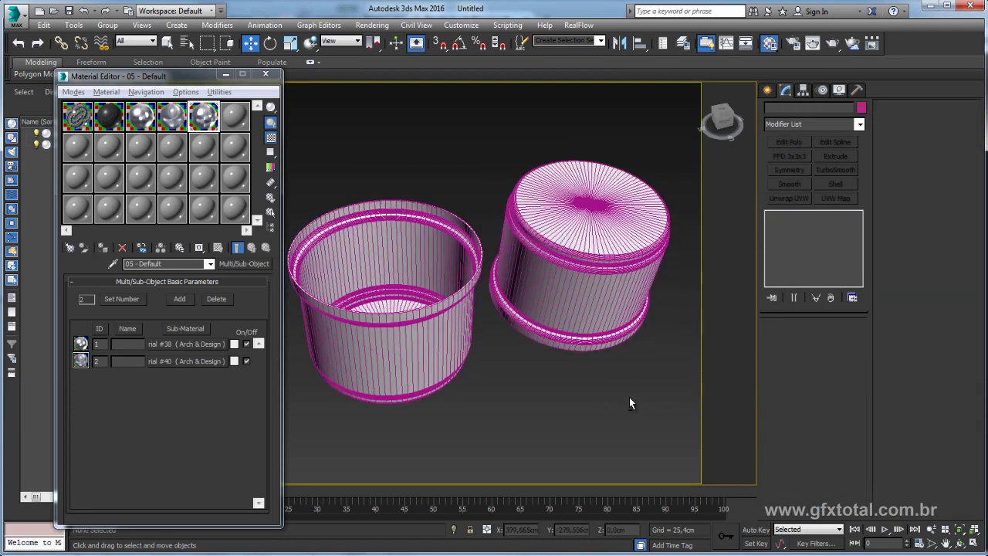
middle_click_drag(623, 409, 627, 413)
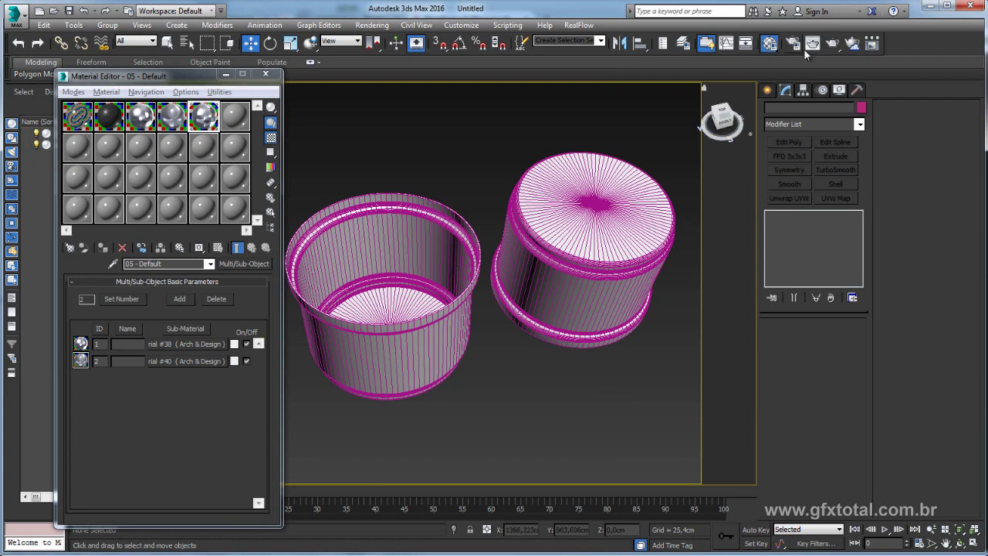
left_click(833, 44)
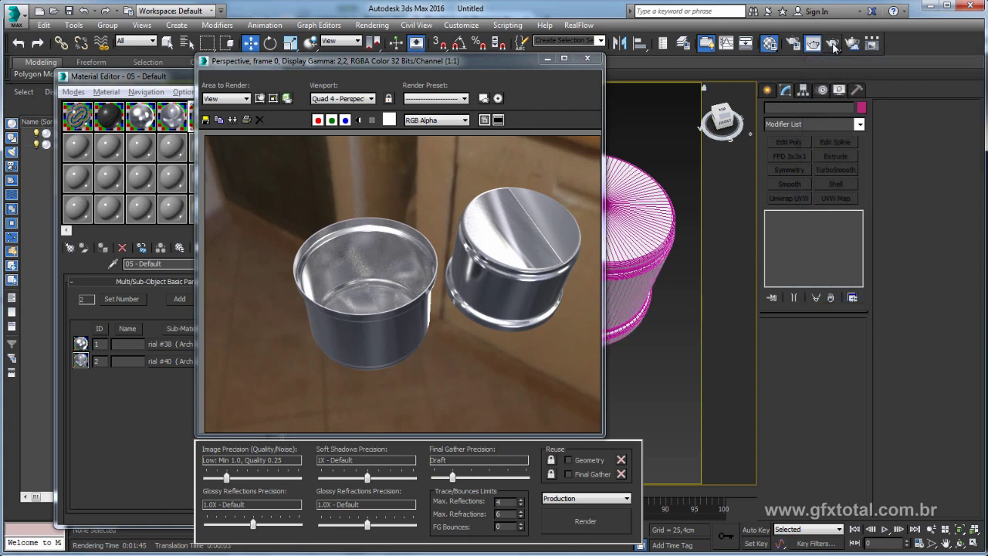
left_click(587, 58)
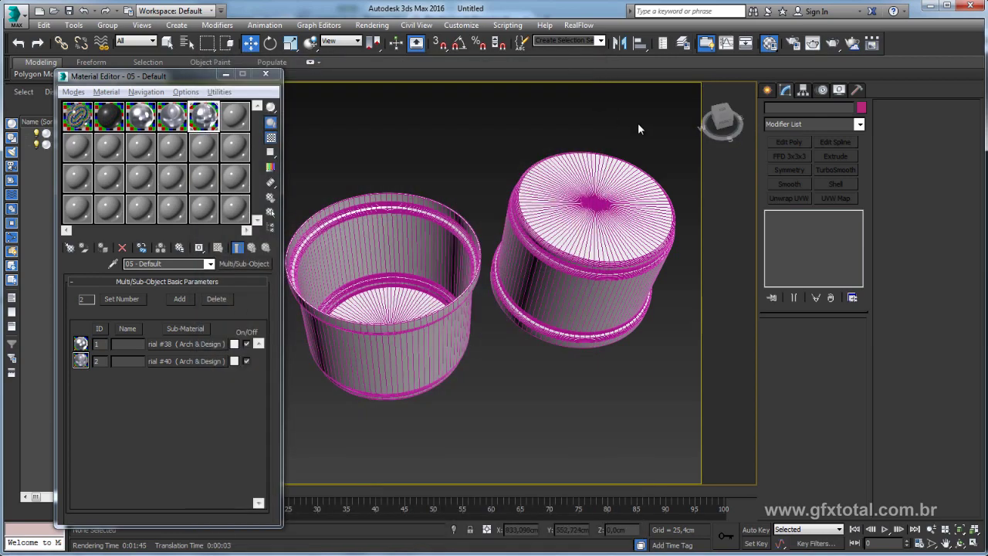
Step: Hide the lid copy and select the pot Line001
left_click(599, 267)
key("alt+h")
mouse_move(494, 320)
middle_mouse_down()
mouse_move(565, 324)
mouse_move(527, 394)
mouse_move(526, 288)
mouse_move(564, 270)
middle_mouse_up()
left_click(539, 339)
Step: Select all pot polygons, then use Select ID 2 and Select ID 1 to isolate the 7100 wall polygons
left_click(827, 341)
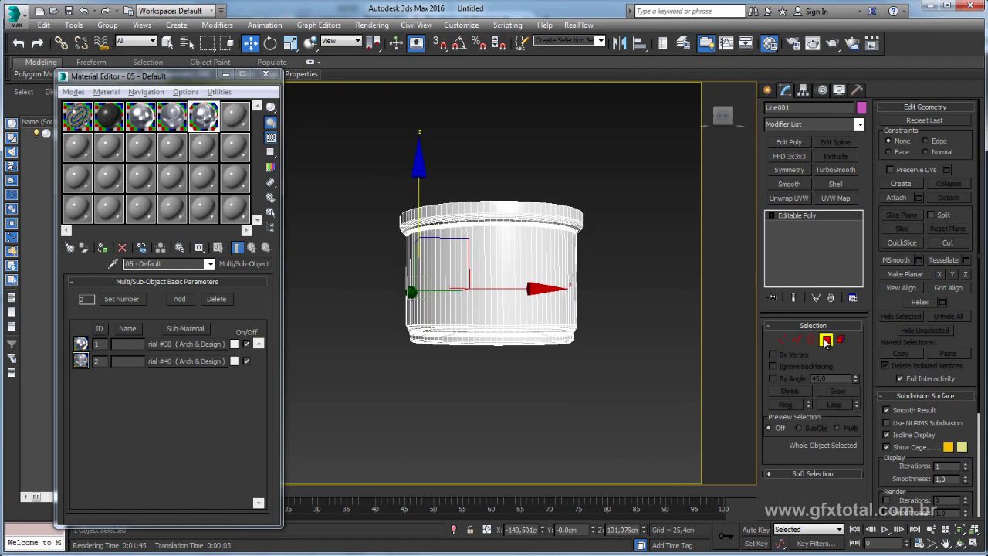
key("ctrl+a")
mouse_move(618, 208)
middle_mouse_down("alt")
mouse_move(627, 305)
mouse_move(695, 286)
middle_mouse_up("alt")
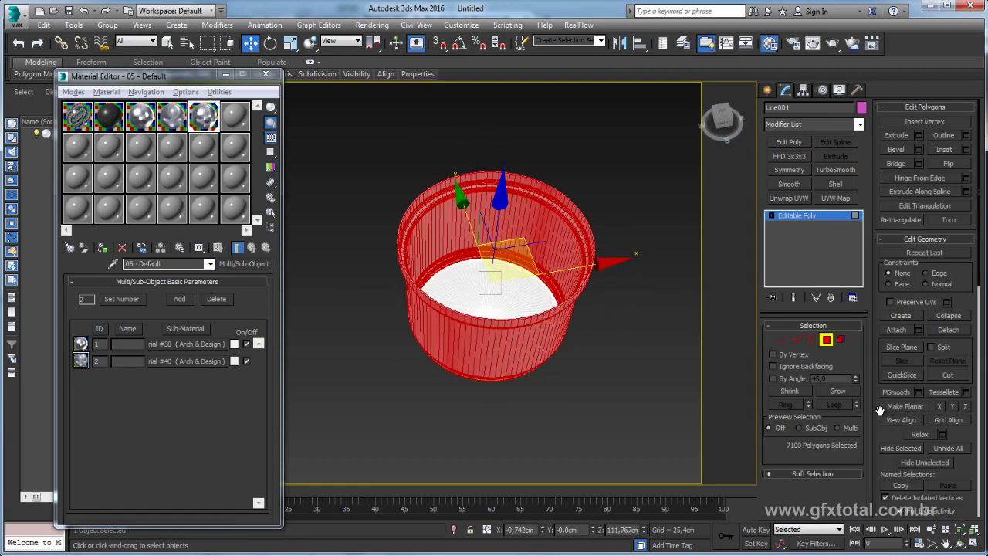
scroll(880, 435, "down", 5)
mouse_move(595, 363)
middle_mouse_down("alt")
mouse_move(581, 230)
mouse_move(602, 252)
middle_mouse_up("alt")
scroll(627, 260, "up", 3)
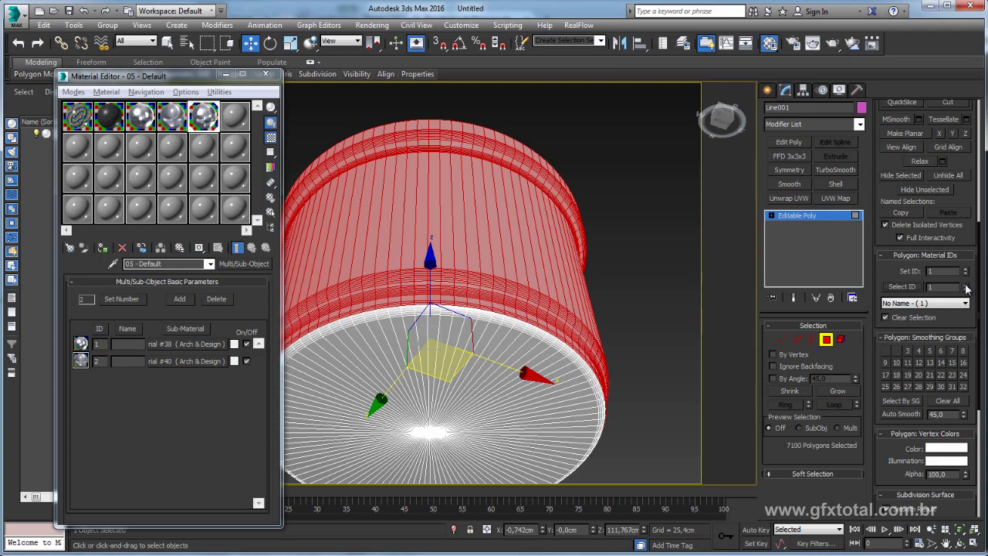
left_click(902, 287)
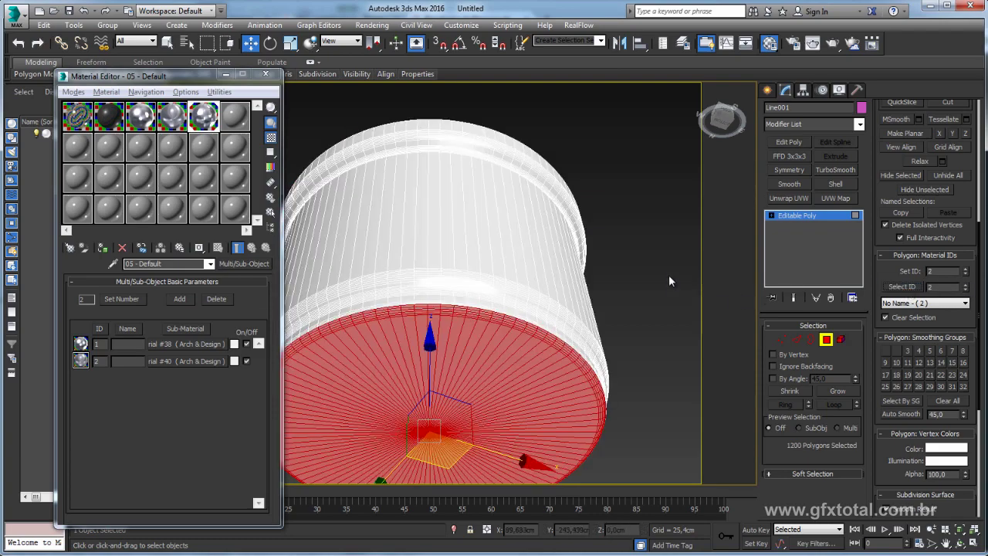
mouse_move(669, 274)
middle_mouse_down("alt")
mouse_move(657, 192)
mouse_move(664, 342)
middle_mouse_up("alt")
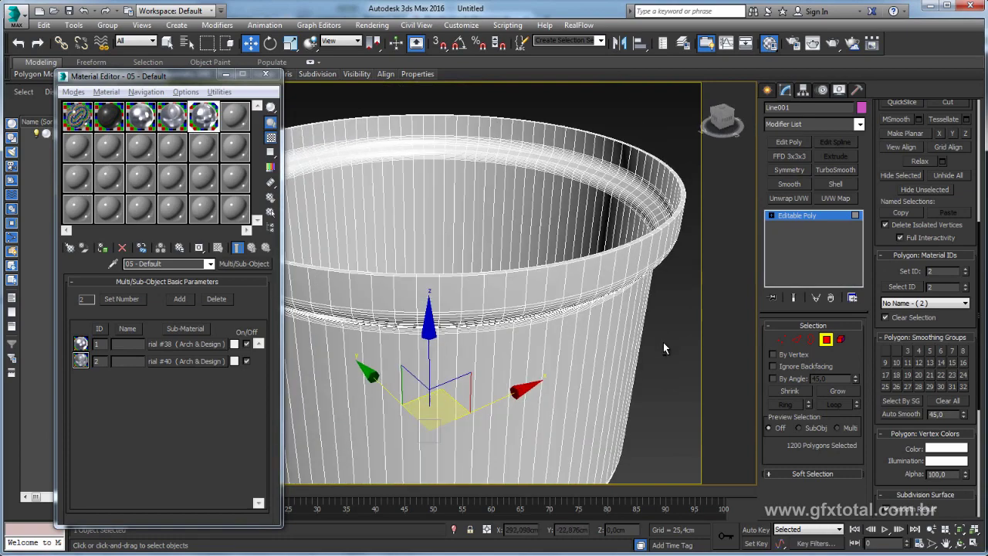
left_click(902, 287)
mouse_move(676, 281)
middle_mouse_down("alt")
mouse_move(647, 299)
mouse_move(606, 266)
middle_mouse_up("alt")
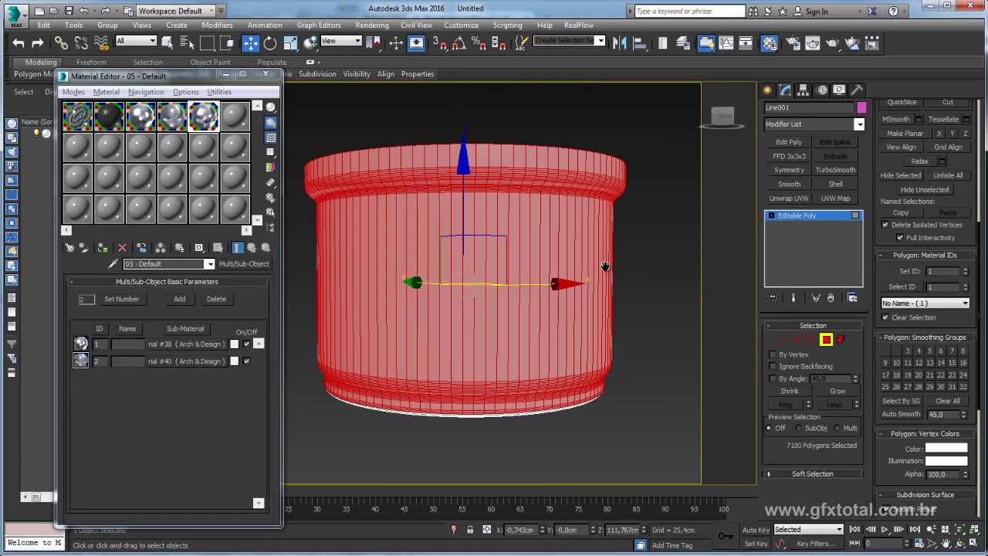
Step: Add a planar UVW Map to the side polygons, trying a gizmo move and undoing it
left_click(838, 199)
scroll(598, 327, "down", 2)
middle_click_drag(587, 325, 618, 324, "alt")
left_click(773, 215)
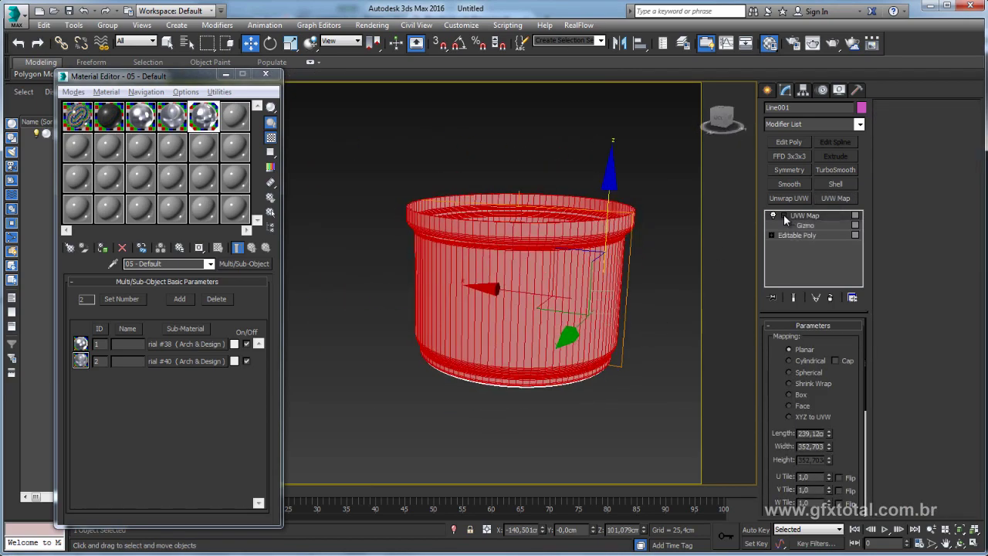
left_click(806, 225)
left_click_drag(471, 278, 466, 100)
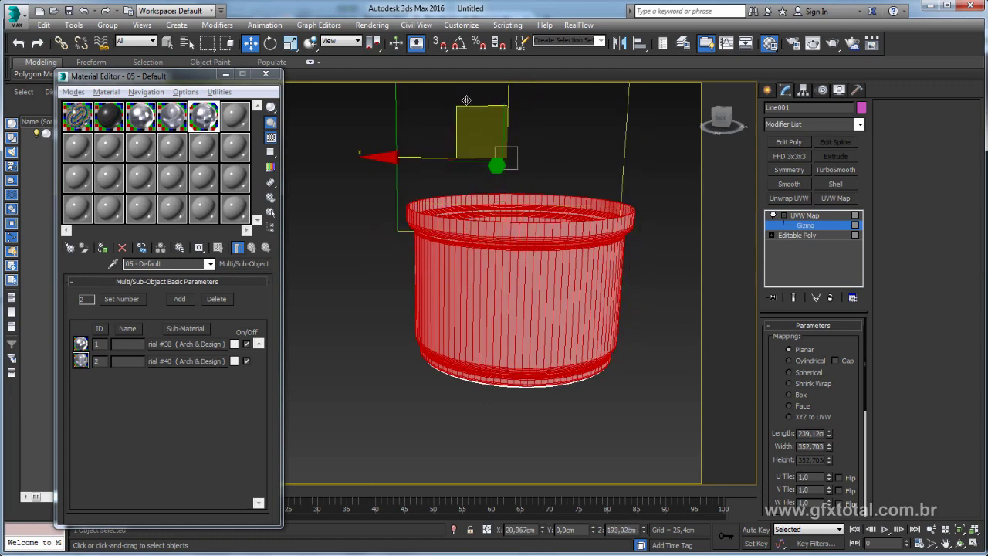
key("ctrl+z")
key("ctrl+z")
mouse_move(647, 234)
middle_mouse_down("alt")
mouse_move(570, 244)
mouse_move(476, 190)
middle_mouse_up("alt")
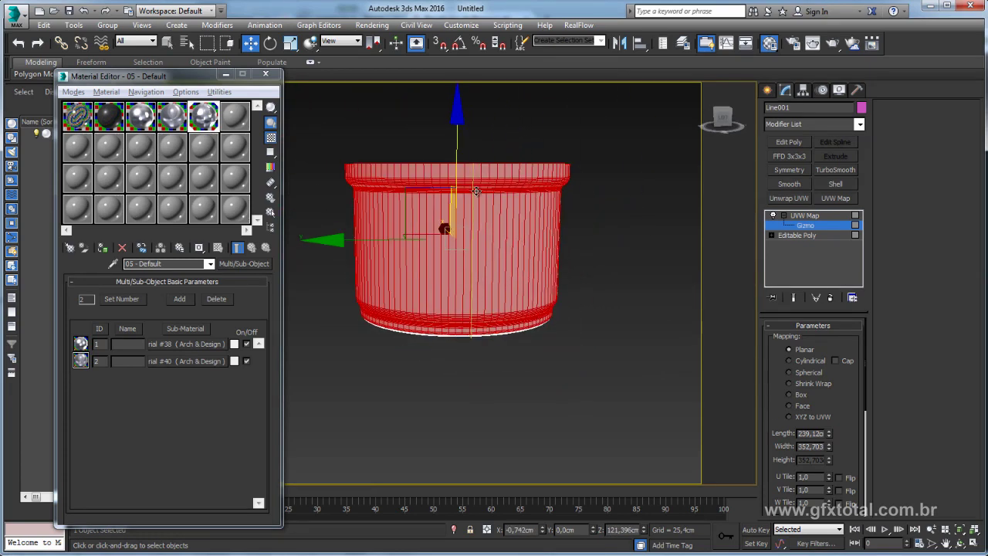
Step: Collapse the UVW mapping into the pot's Editable Poly and select all its polygons
right_click(464, 196)
left_click(630, 322)
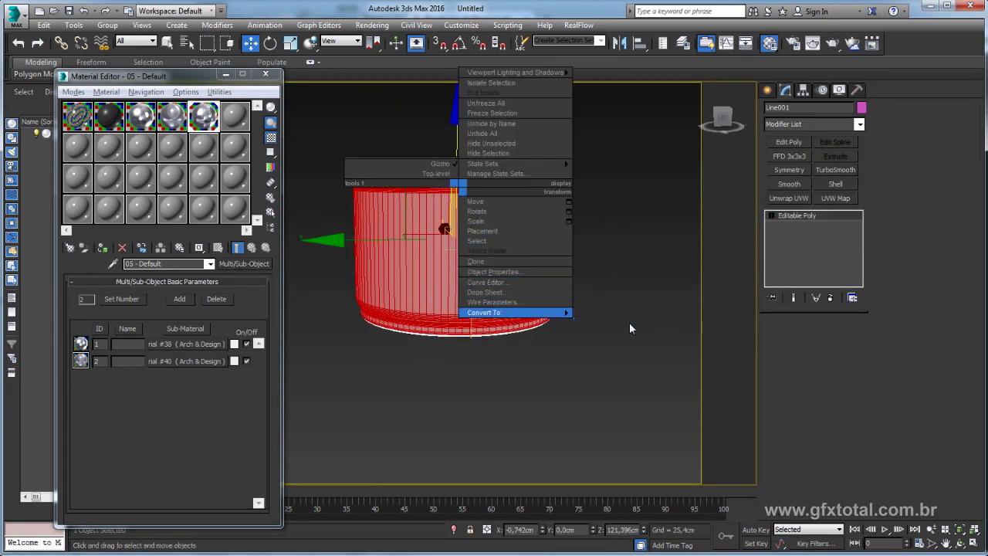
left_click(826, 339)
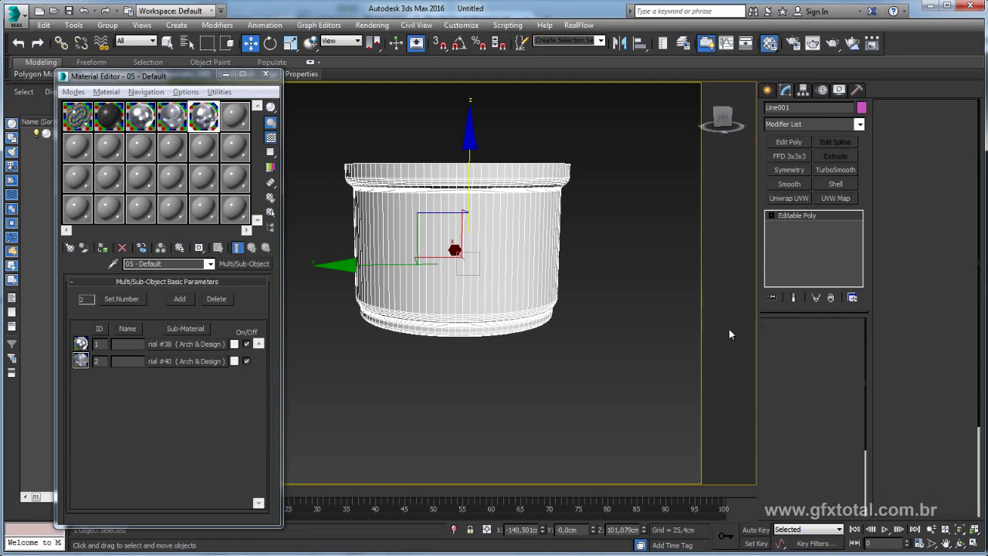
key("ctrl+a")
Step: Select the pot's 1200 bottom cap polygons and add a UVW Map modifier to them
middle_click_drag(594, 302, 598, 269, "alt")
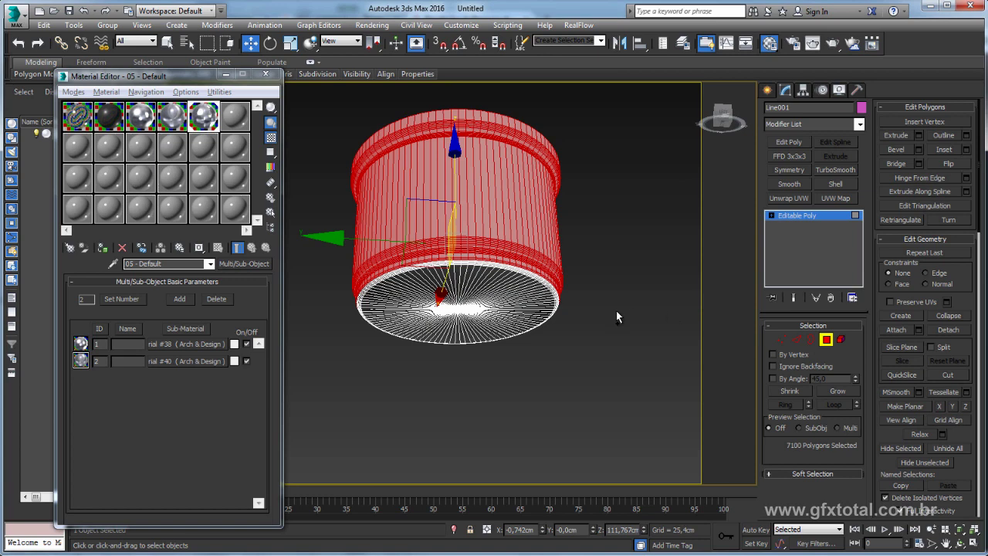
key("ctrl+i")
middle_click_drag(609, 330, 603, 298, "alt")
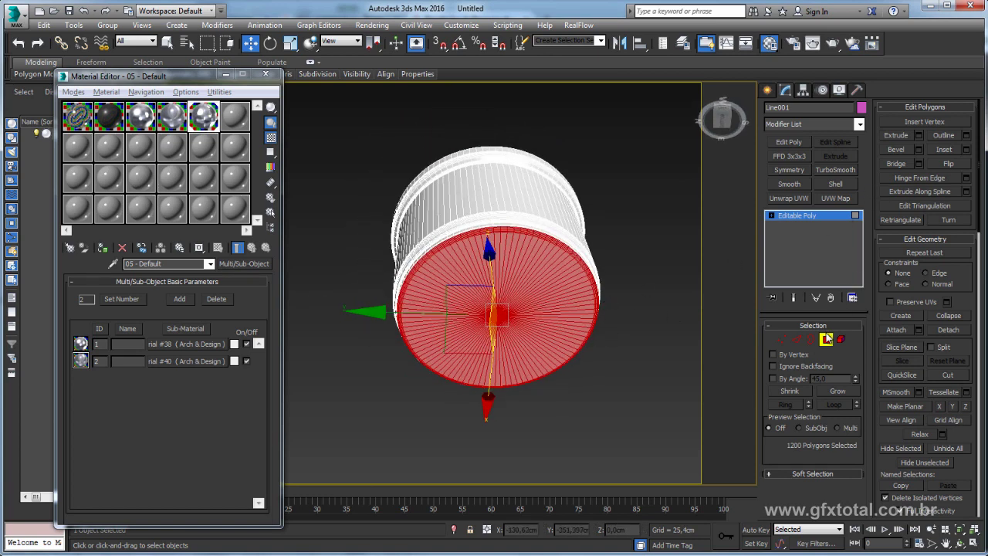
left_click(835, 199)
mouse_move(680, 273)
middle_mouse_down("alt")
mouse_move(632, 291)
mouse_move(635, 200)
middle_mouse_up("alt")
scroll(853, 421, "down", 2)
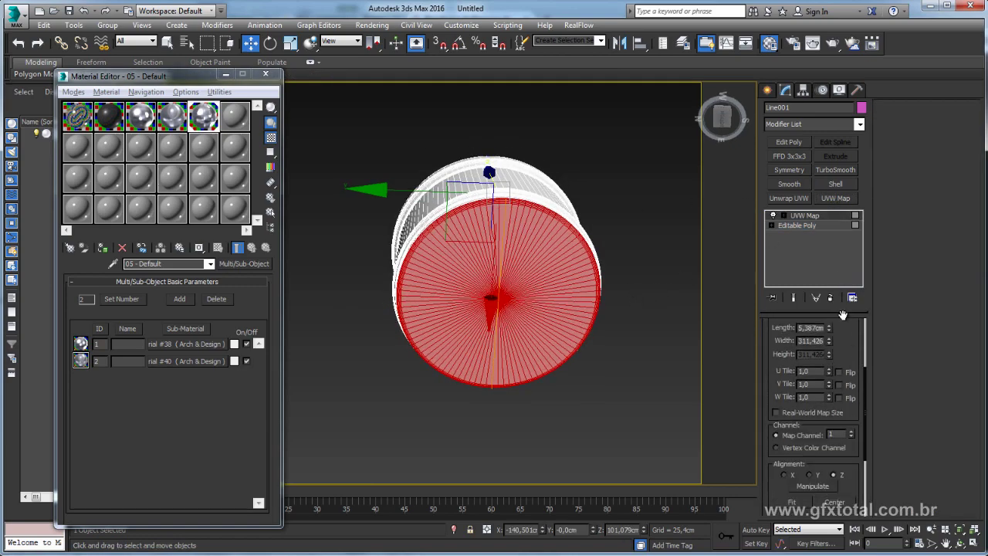
scroll(853, 421, "down", 1)
scroll(854, 421, "down", 1)
Step: Set the UVW mapping alignment to Y and fit it to the bottom cap
middle_click_drag(608, 265, 613, 332, "alt")
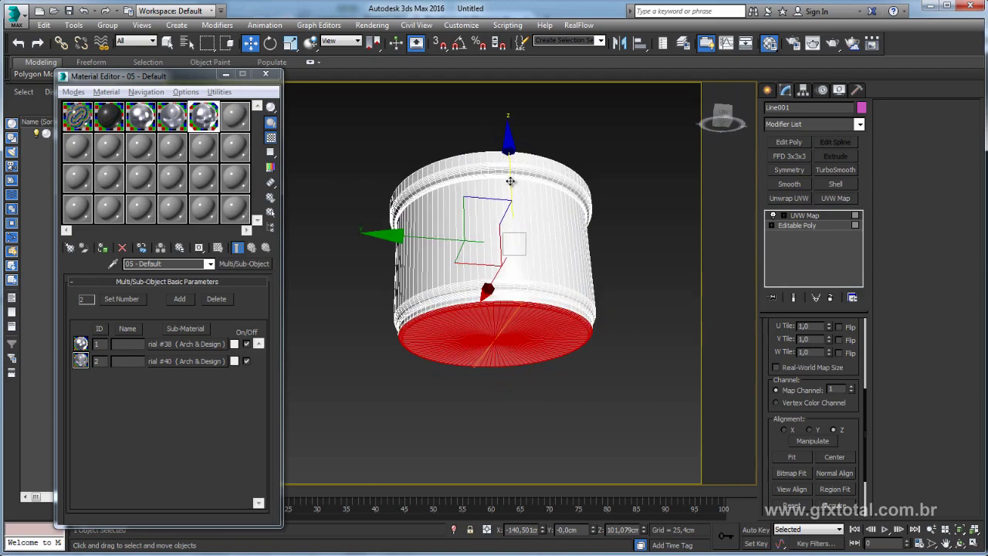
left_click(810, 430)
mouse_move(616, 386)
middle_mouse_down("alt")
mouse_move(577, 453)
mouse_move(579, 474)
mouse_move(586, 449)
mouse_move(590, 459)
middle_mouse_up("alt")
left_click(784, 430)
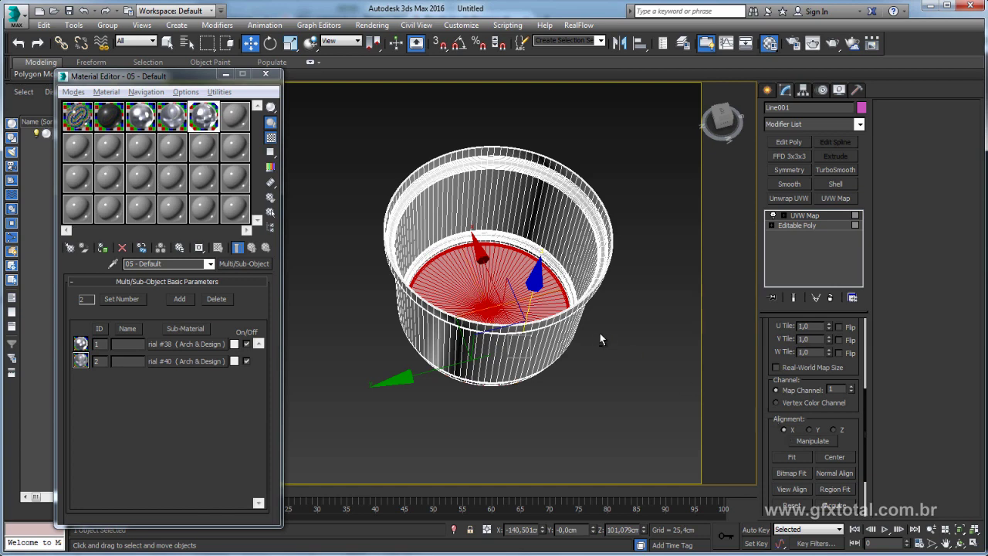
mouse_move(600, 333)
middle_mouse_down("alt")
mouse_move(595, 386)
mouse_move(735, 437)
middle_mouse_up("alt")
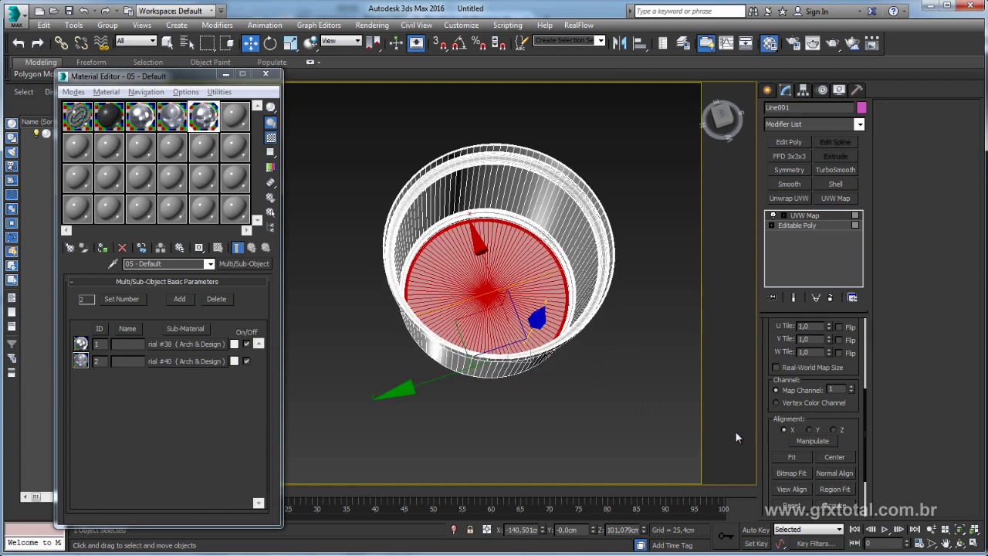
left_click(810, 430)
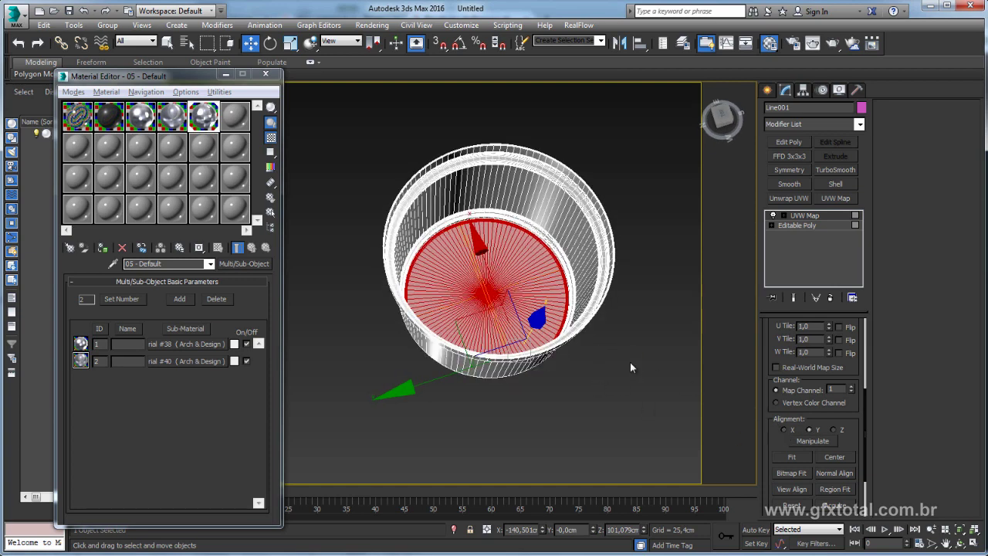
left_click(793, 455)
Step: Enlarge the UVW Map gizmo with uniform scaling so it surrounds the cap
mouse_move(535, 379)
middle_mouse_down("alt")
mouse_move(506, 195)
mouse_move(573, 186)
middle_mouse_up("alt")
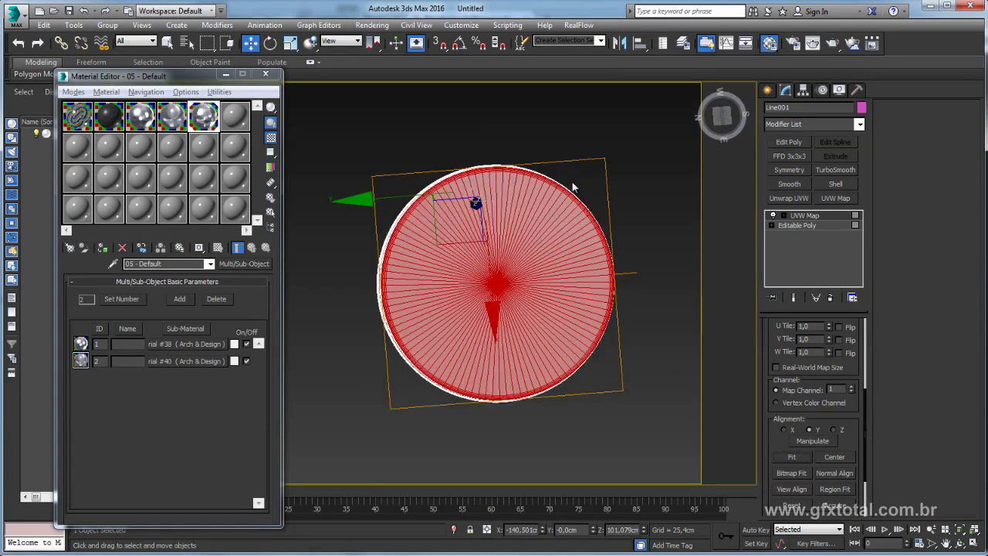
left_click(786, 218)
left_click(806, 225)
key("r")
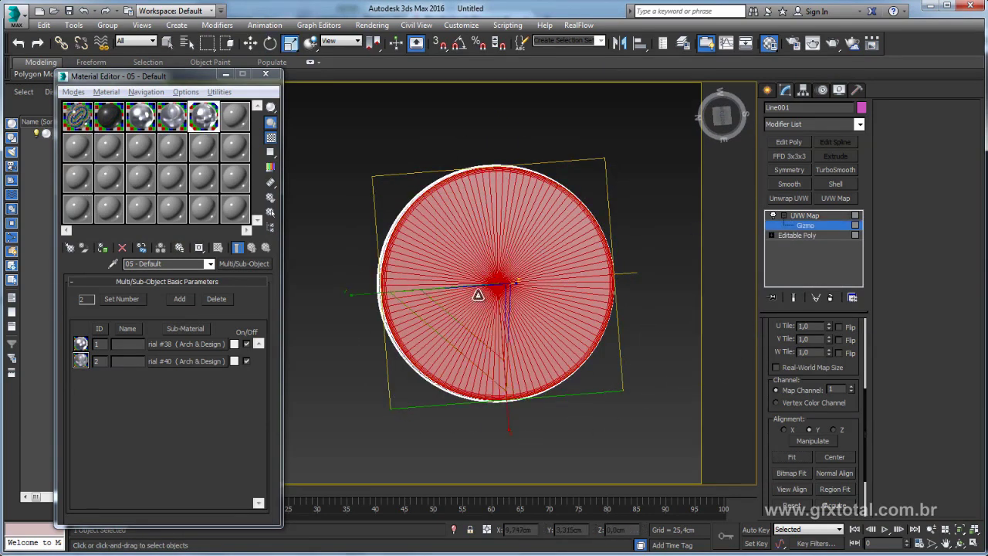
left_click_drag(448, 348, 530, 319)
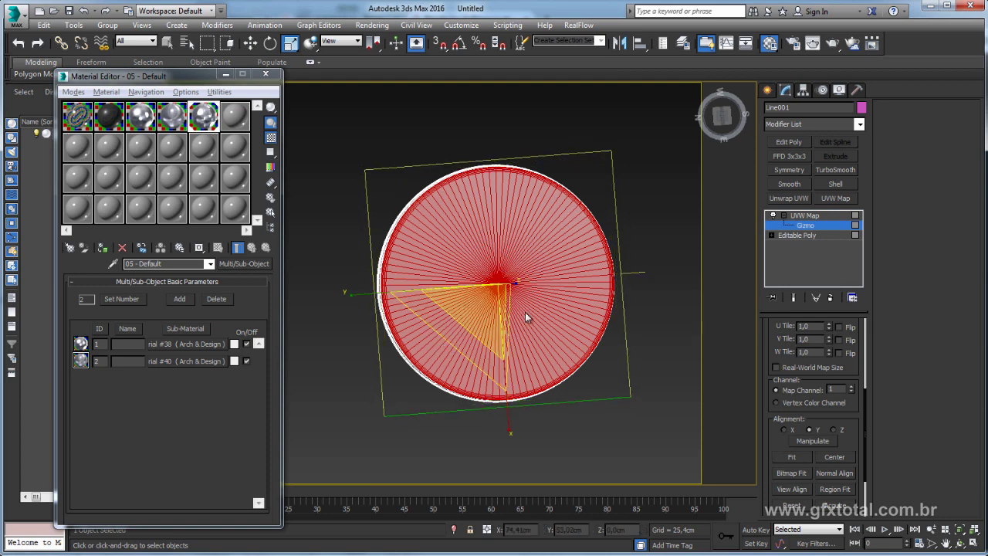
left_click(803, 215)
left_click(773, 216)
middle_click_drag(494, 278, 533, 247, "alt")
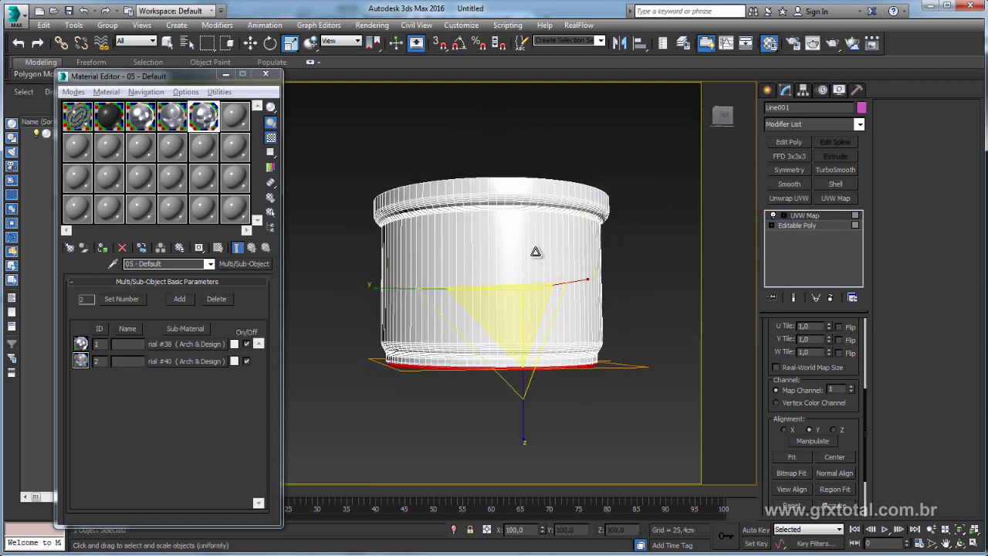
right_click(533, 245)
Step: Collapse the bottom cap's UVW mapping into the Editable Poly
left_click(681, 379)
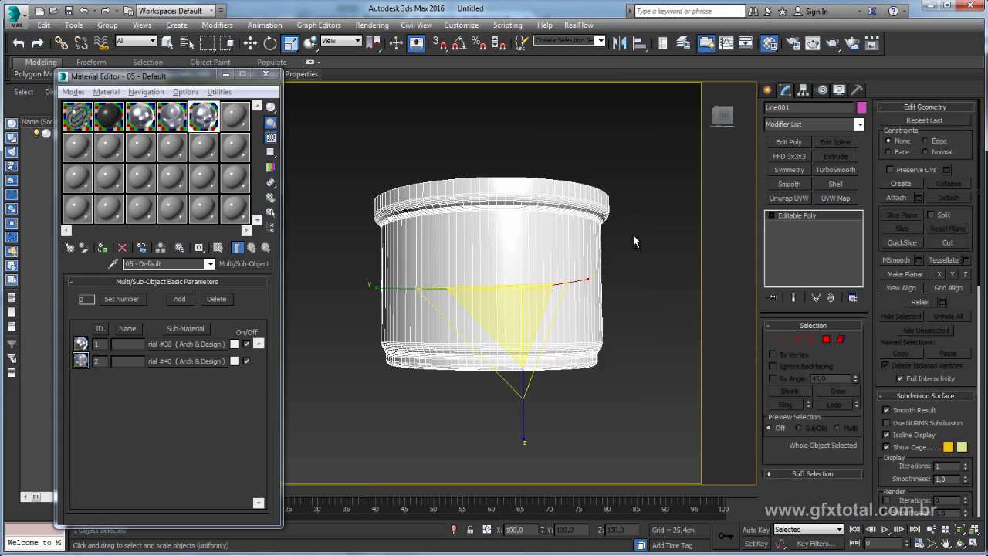
mouse_move(637, 243)
middle_mouse_down("alt")
mouse_move(590, 269)
mouse_move(512, 270)
middle_mouse_up("alt")
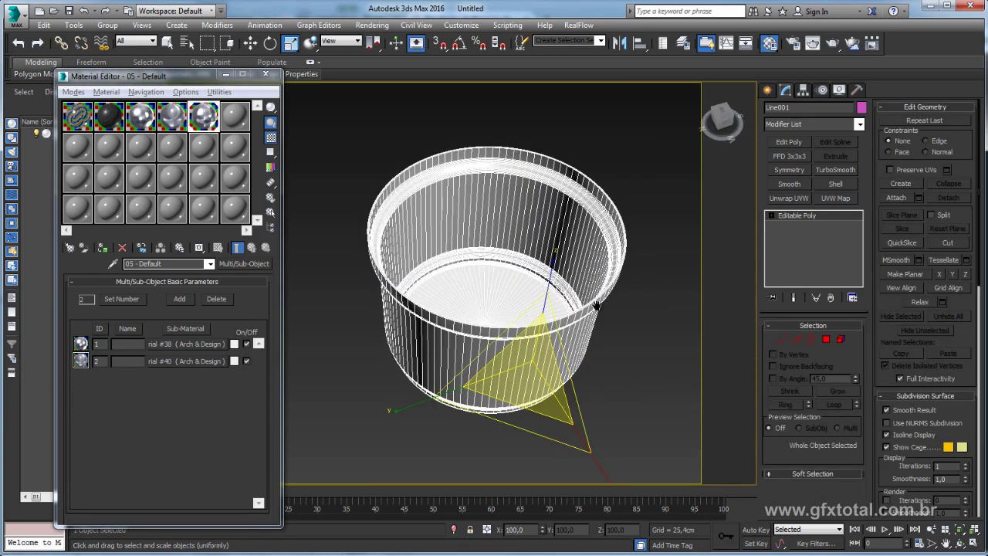
middle_click_drag(598, 305, 594, 340, "alt")
Step: Render the pot and load the render into RAM Player channel A, then minimize it
left_click(814, 43)
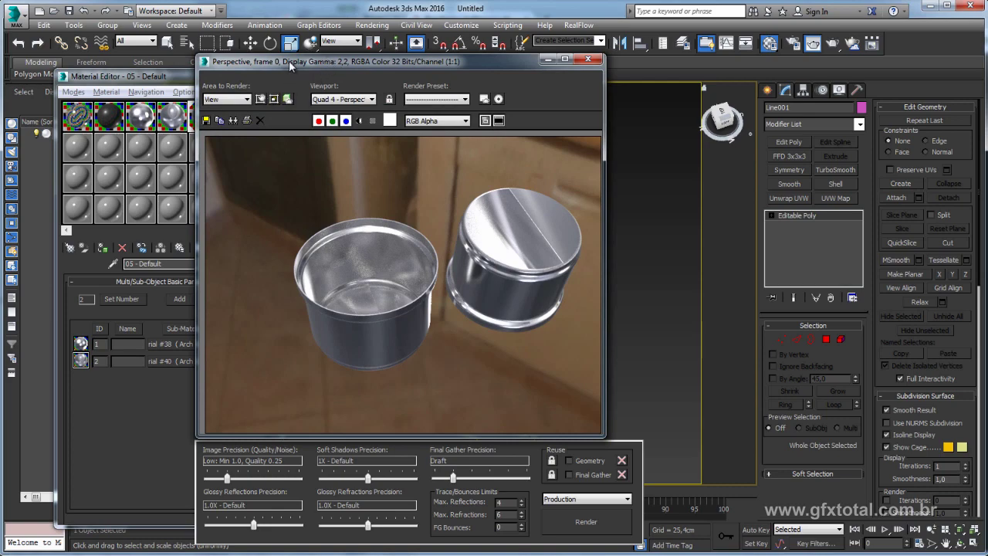
left_click(265, 25)
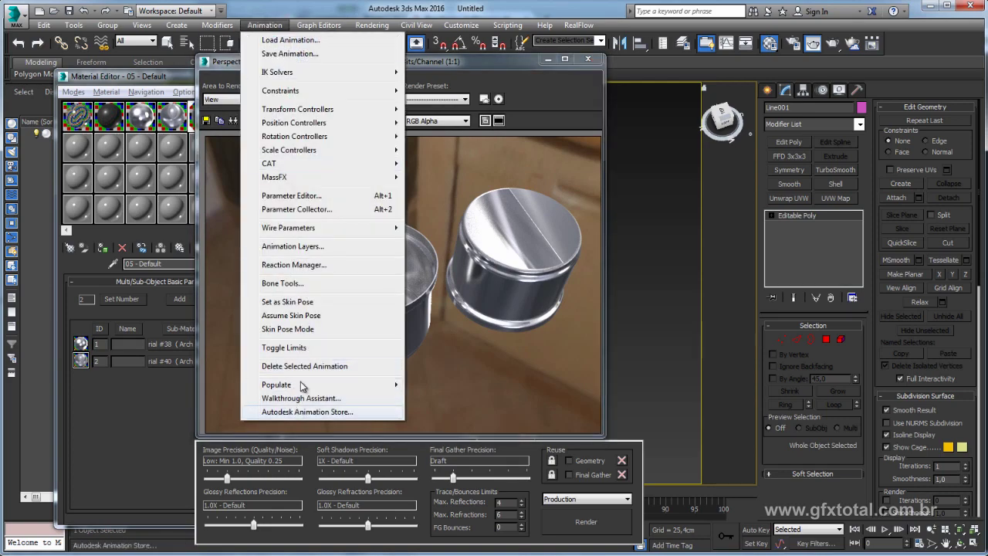
left_click(409, 411)
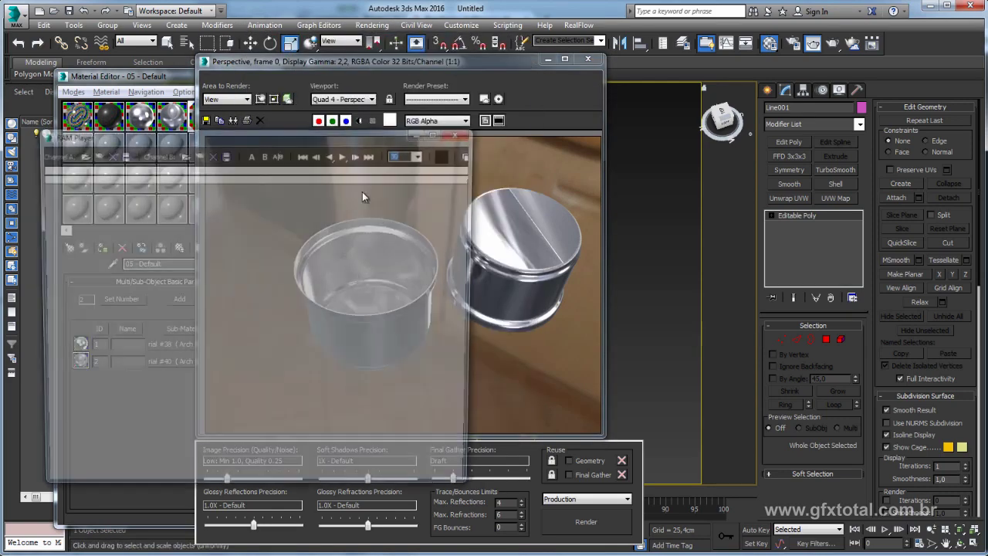
left_click(79, 154)
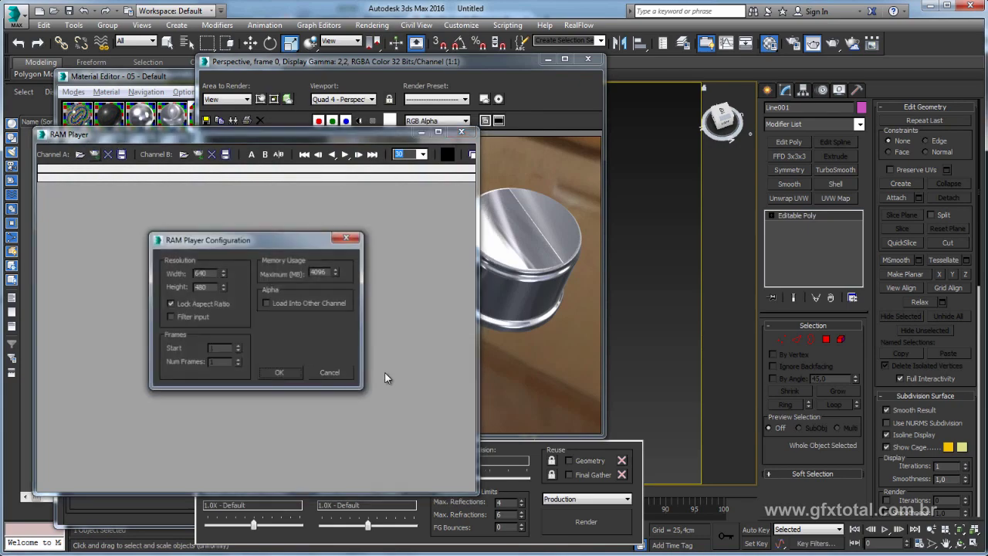
left_click(278, 374)
left_click_drag(347, 136, 653, 128)
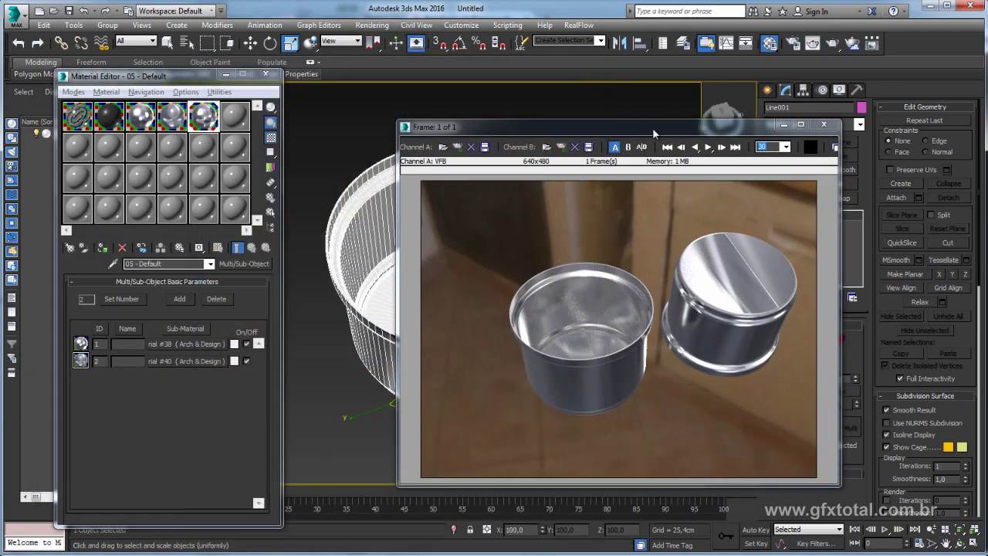
left_click(784, 124)
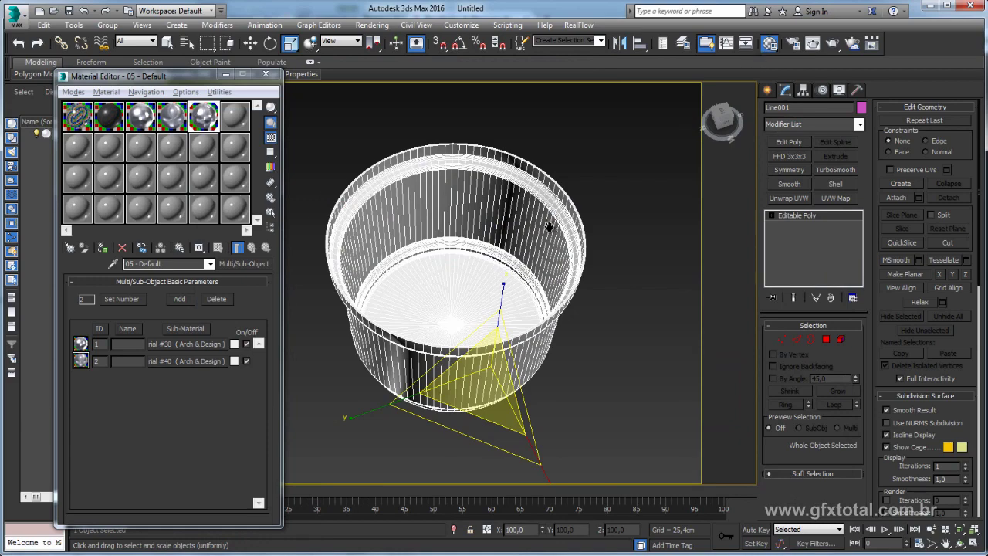
Step: Shift-move the pot to the right to clone it as copy Line002
mouse_move(550, 227)
middle_mouse_down("alt")
mouse_move(323, 99)
mouse_move(307, 205)
mouse_move(331, 232)
middle_mouse_up("alt")
left_click(266, 74)
key("w")
mouse_move(293, 339)
left_mouse_down("shift")
mouse_move(386, 333)
mouse_move(510, 306)
left_mouse_up("shift")
left_click(496, 340)
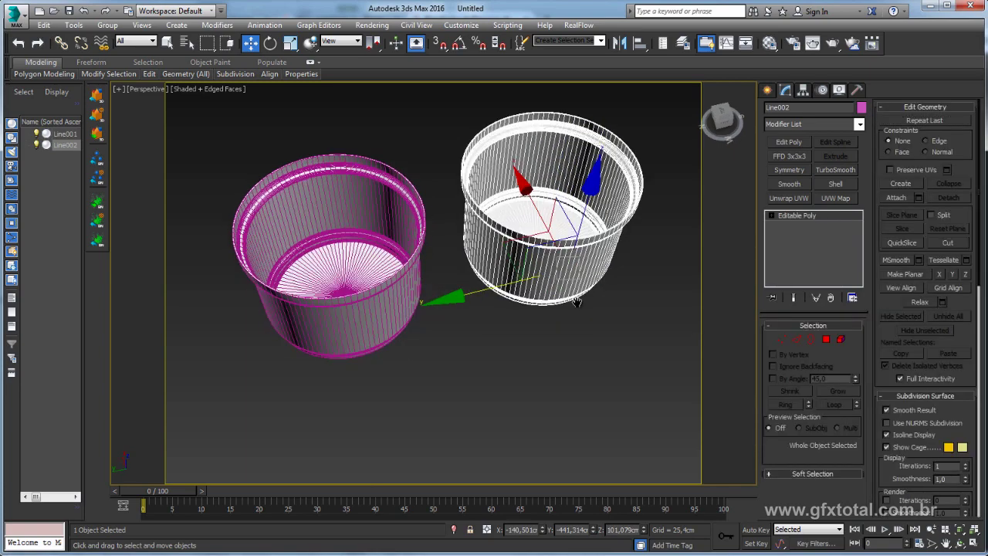
Step: Rotate the copied pot Line002 about 73.84° on Y onto its side as a lid
middle_click_drag(577, 302, 575, 354, "alt")
key("e")
left_click_drag(620, 281, 567, 128)
key("w")
Step: Render both pots, close the frame window and reopen the Material Editor
left_click(832, 42)
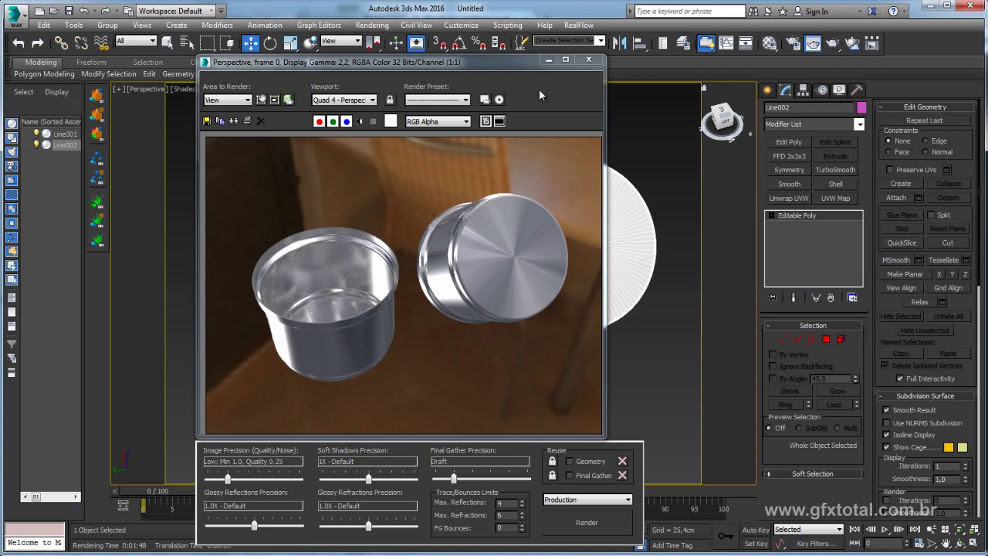
left_click(589, 60)
key("m")
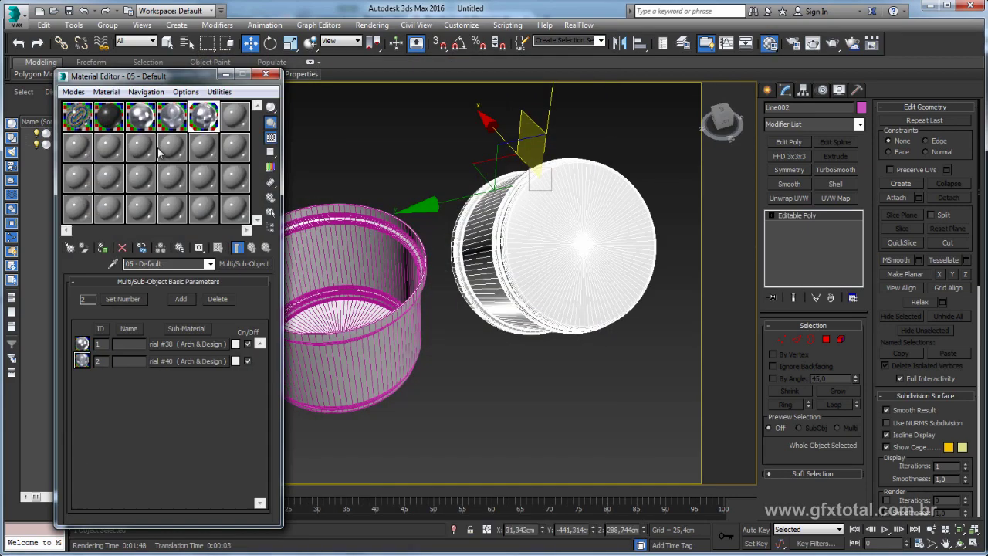
Step: Inspect sub-material #38's Arch & Design settings and enlarge its sample preview
left_click(185, 347)
scroll(154, 363, "down", 2)
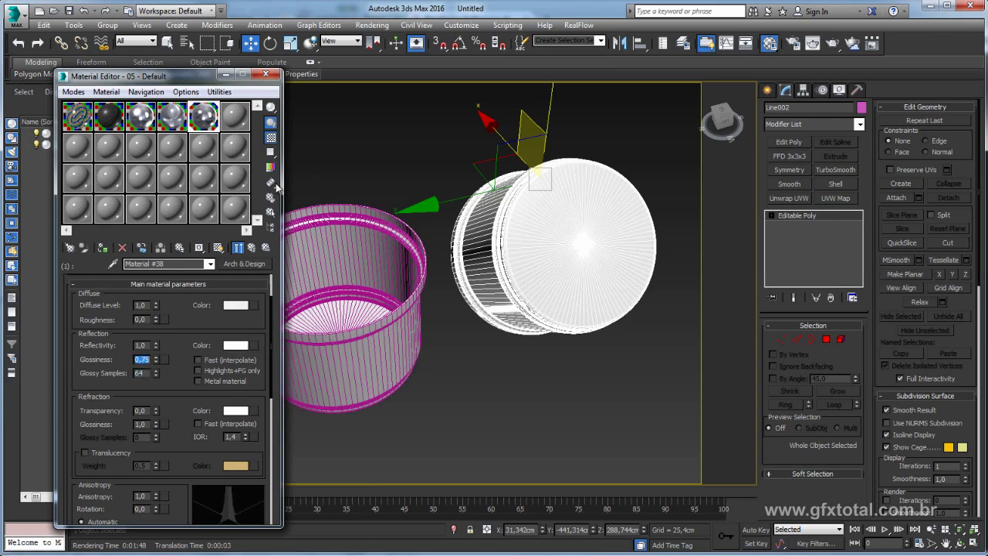
double_click(203, 116)
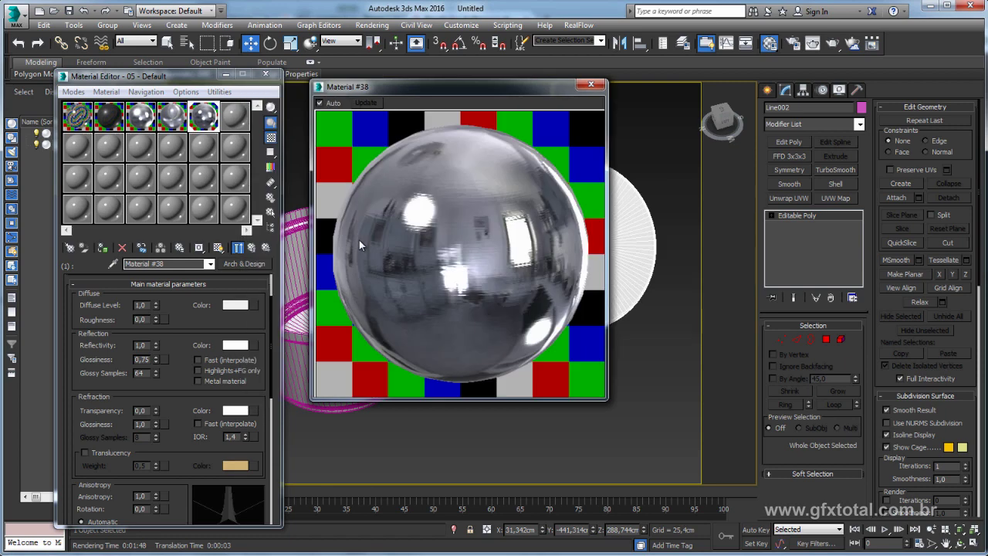
left_click(253, 247)
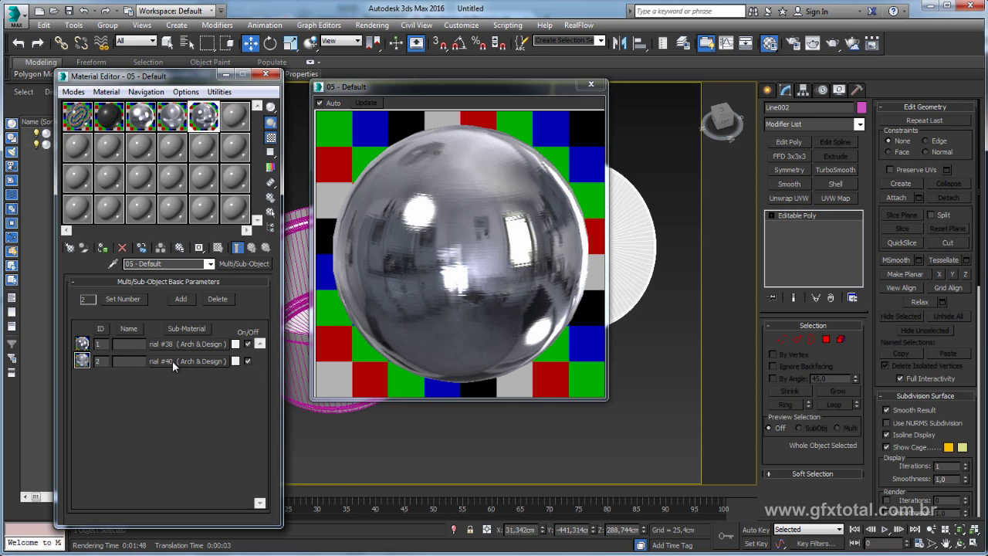
Step: Check sub-material #40's 0,75 reflection glossiness, then return to the parent material
left_click(172, 361)
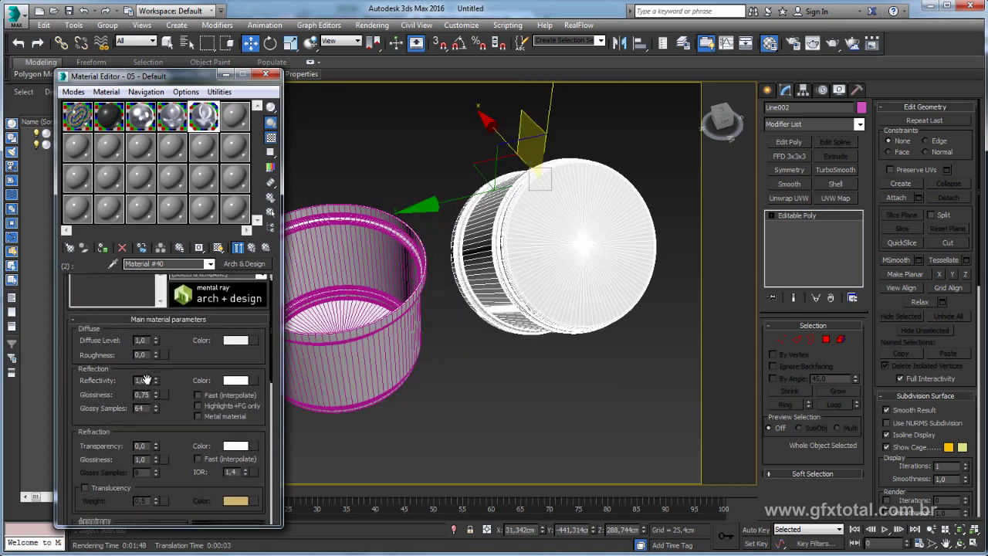
scroll(145, 379, "down", 1)
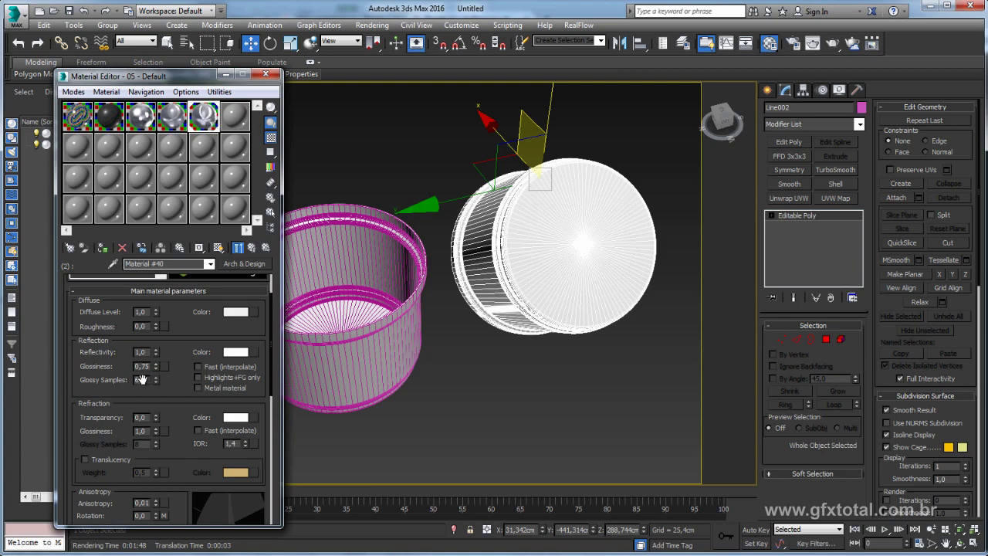
scroll(145, 379, "up", 2)
scroll(144, 379, "up", 2)
key("Up")
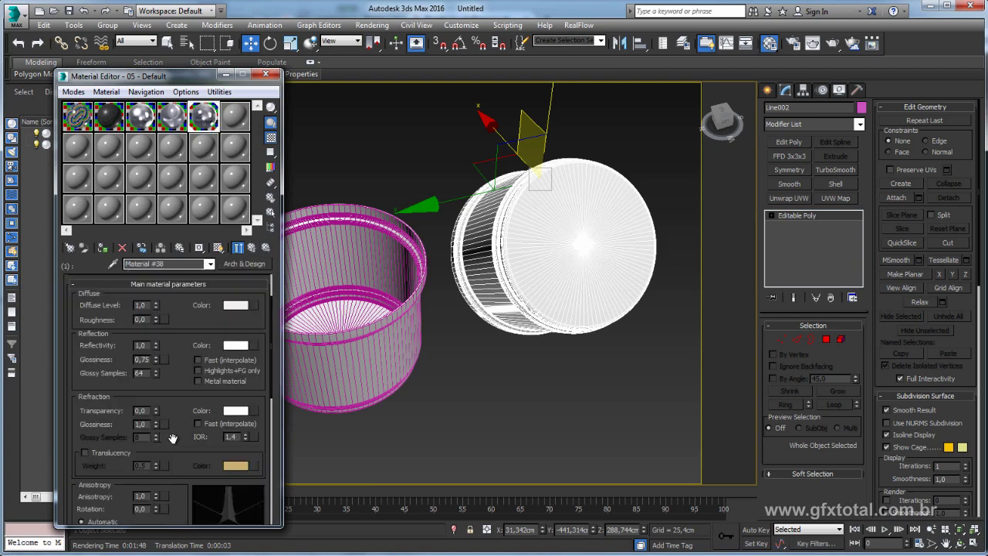
Step: Pan to the tipped lid copy Line002, marquee-select it and delete it
scroll(537, 208, "up", 2)
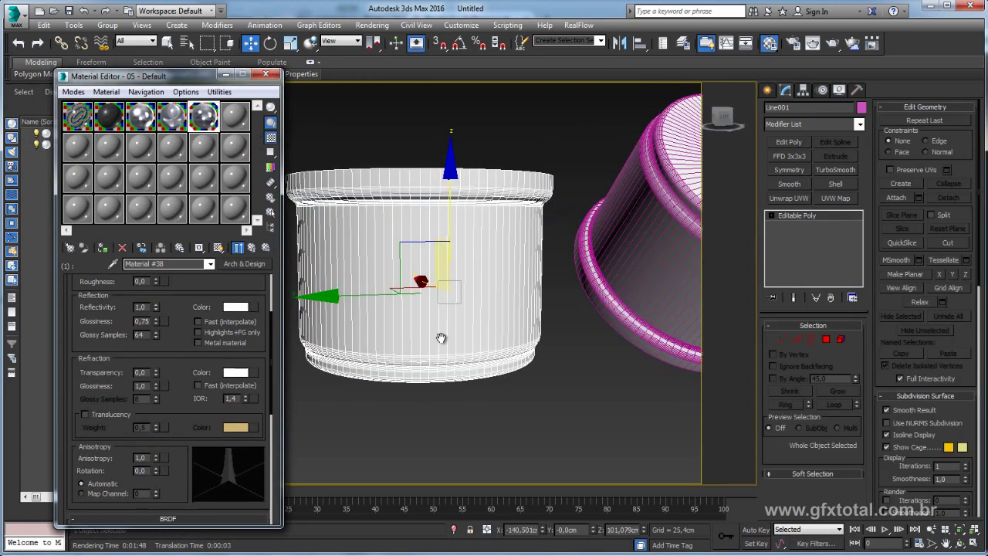
middle_click_drag(390, 343, 393, 313)
scroll(207, 114, "down", 5)
scroll(206, 114, "down", 3)
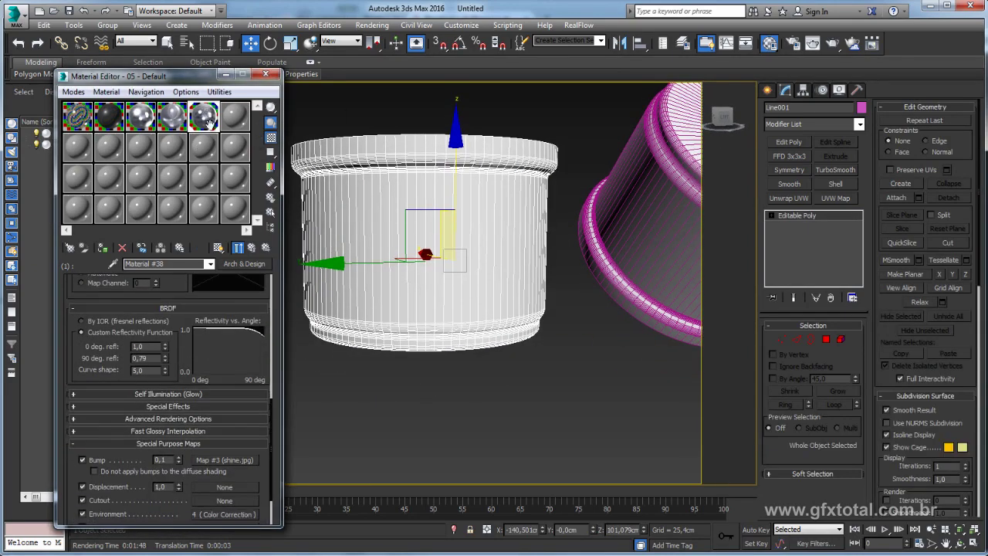
scroll(201, 325, "up", 4)
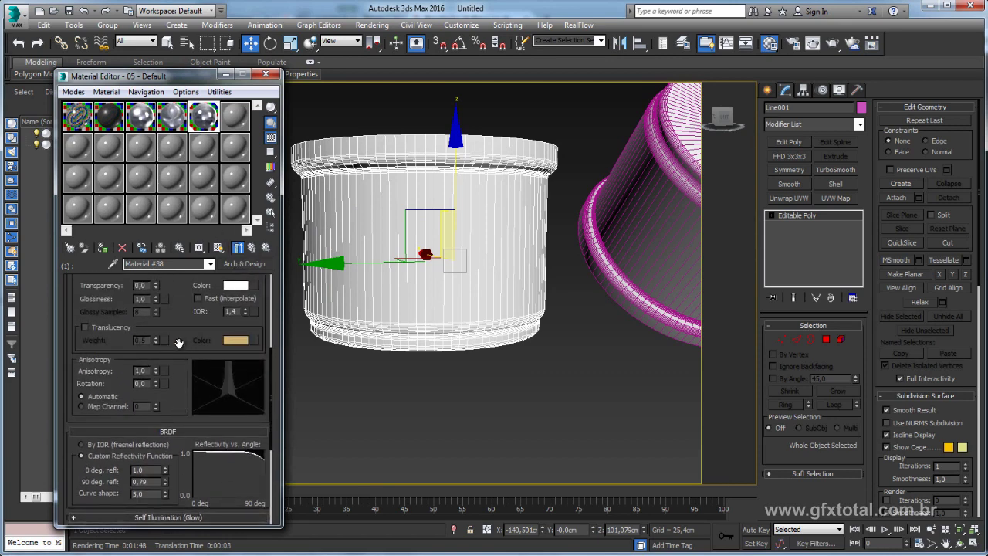
scroll(435, 352, "down", 3)
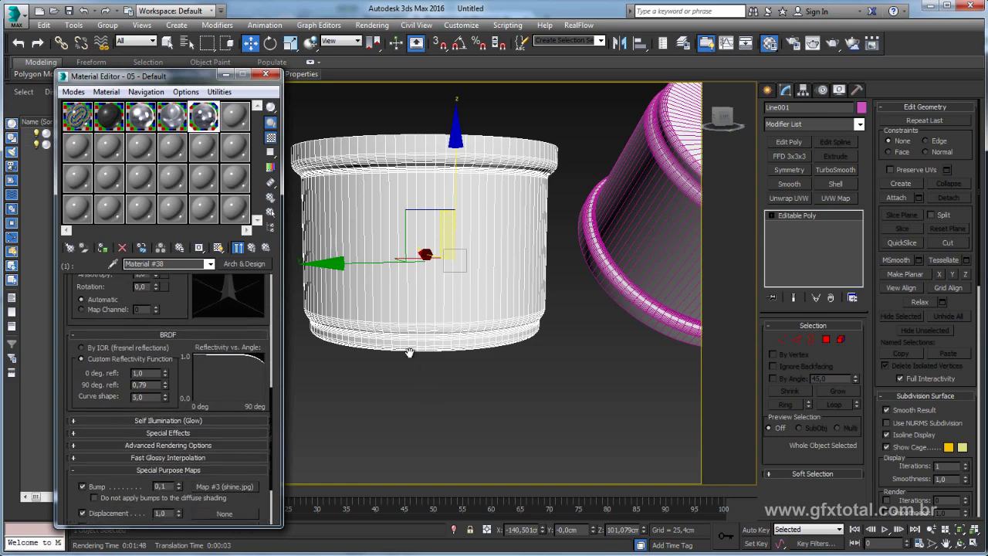
scroll(423, 347, "down", 1)
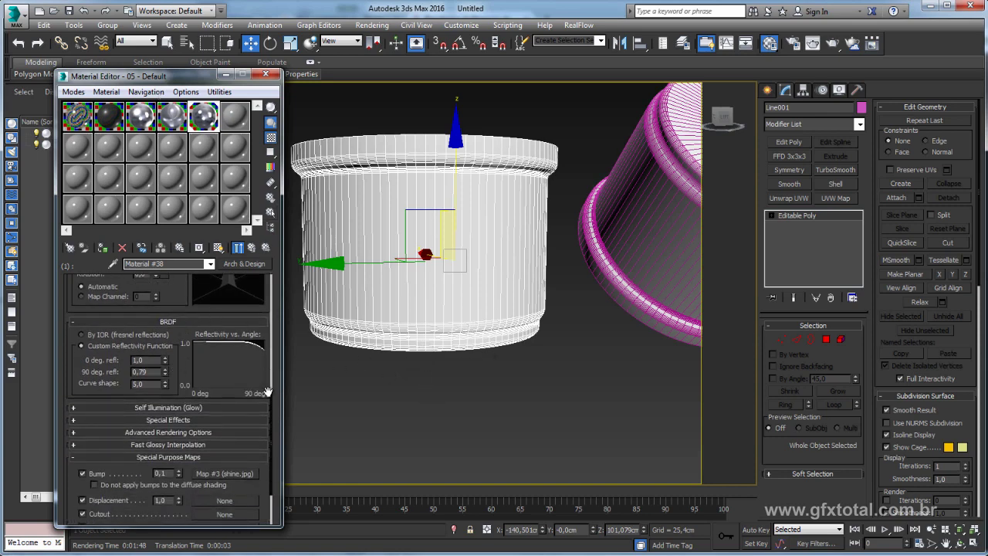
middle_click_drag(466, 340, 494, 394)
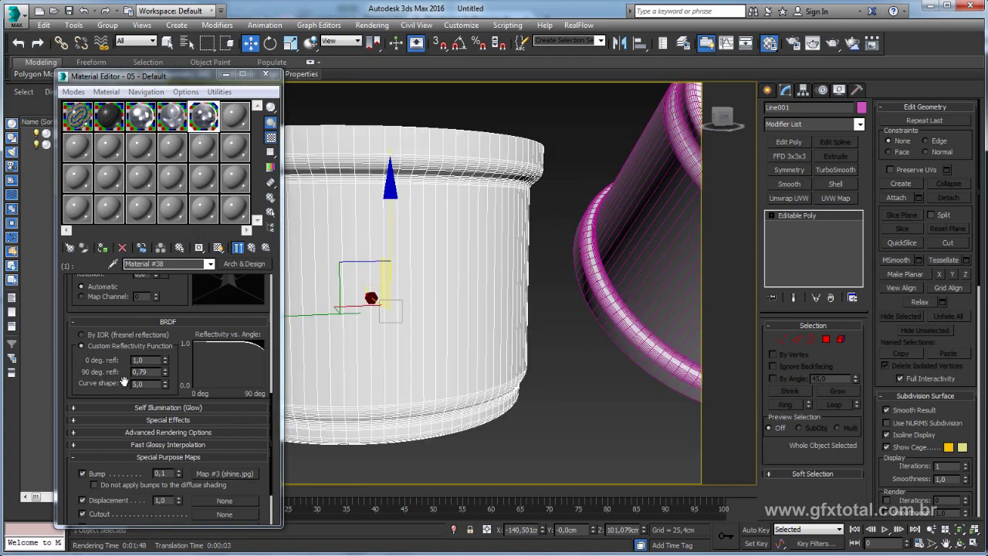
left_click_drag(552, 121, 662, 242)
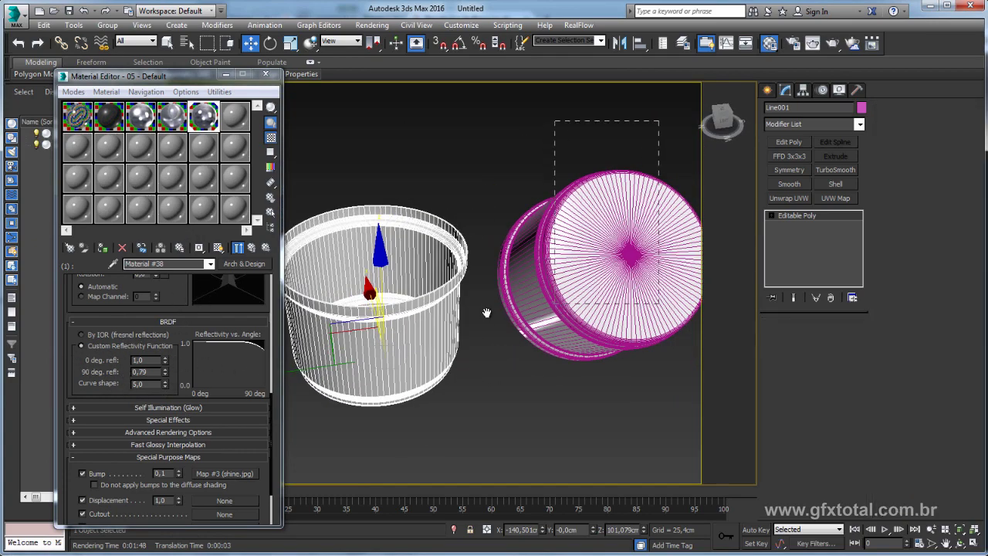
key("Delete")
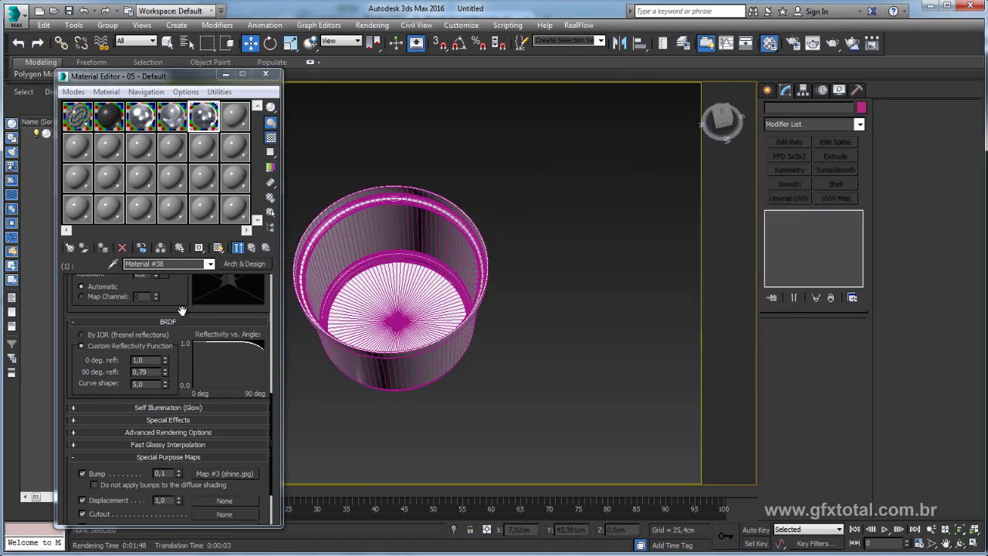
Step: Check the pot's material ID 2 bottom polygons at Polygon level, then zoom extents
key("ctrl+z")
key("ctrl+z")
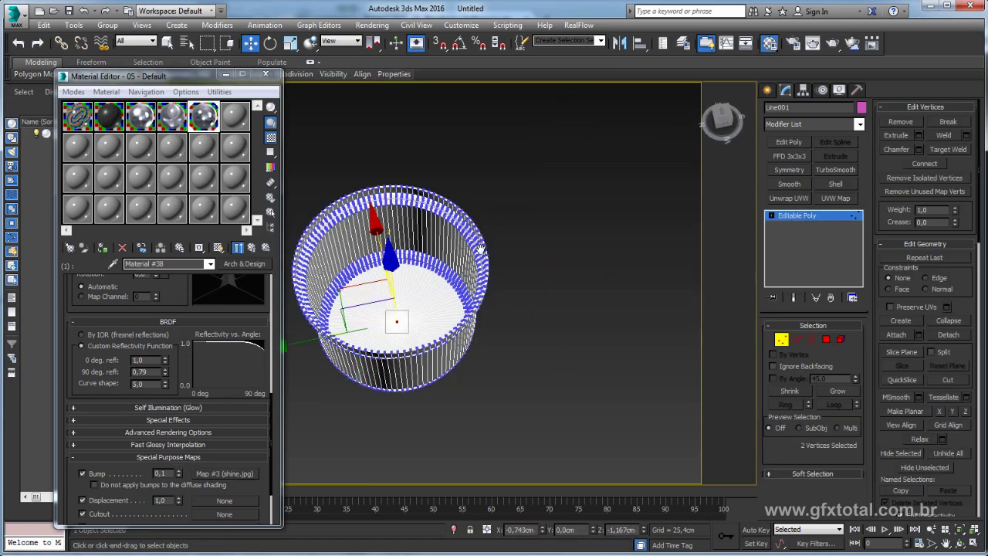
key("4")
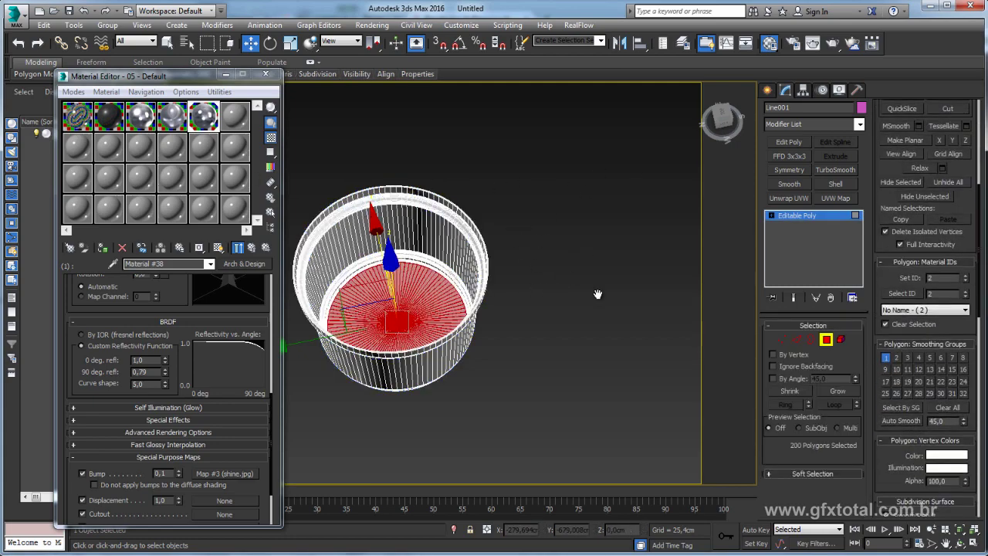
scroll(546, 306, "up", 3)
scroll(545, 304, "up", 2)
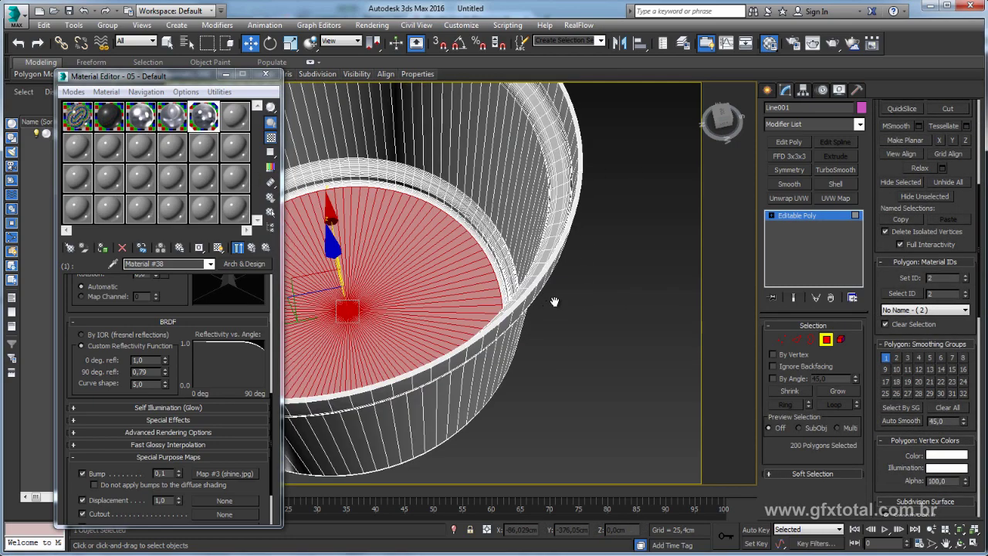
middle_click_drag(570, 288, 609, 326, "alt")
key("6")
middle_click_drag(503, 353, 552, 111, "alt")
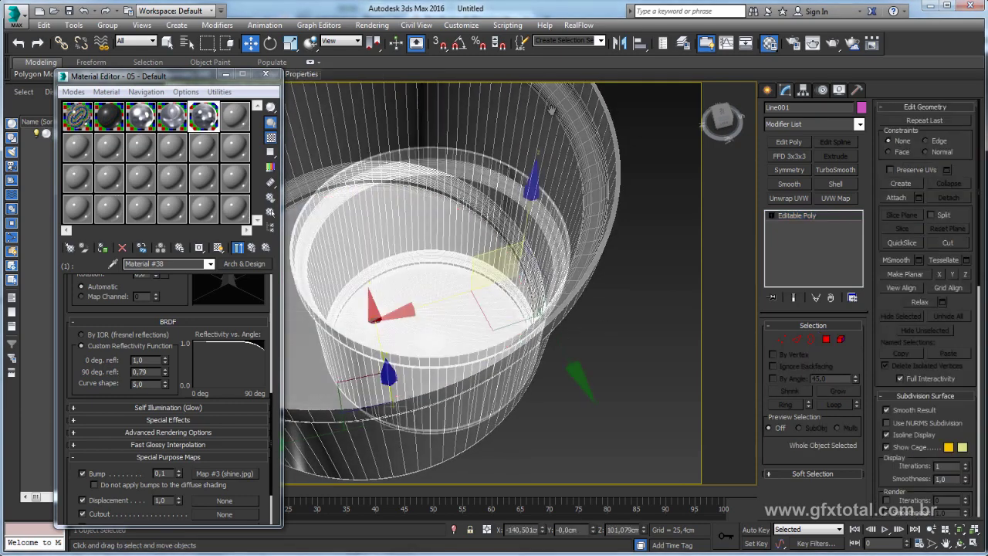
key("z")
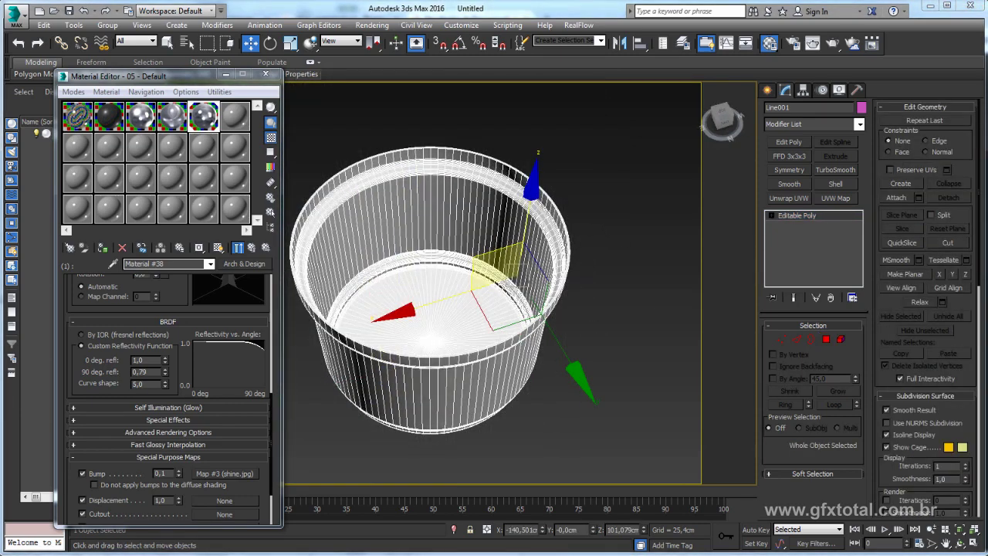